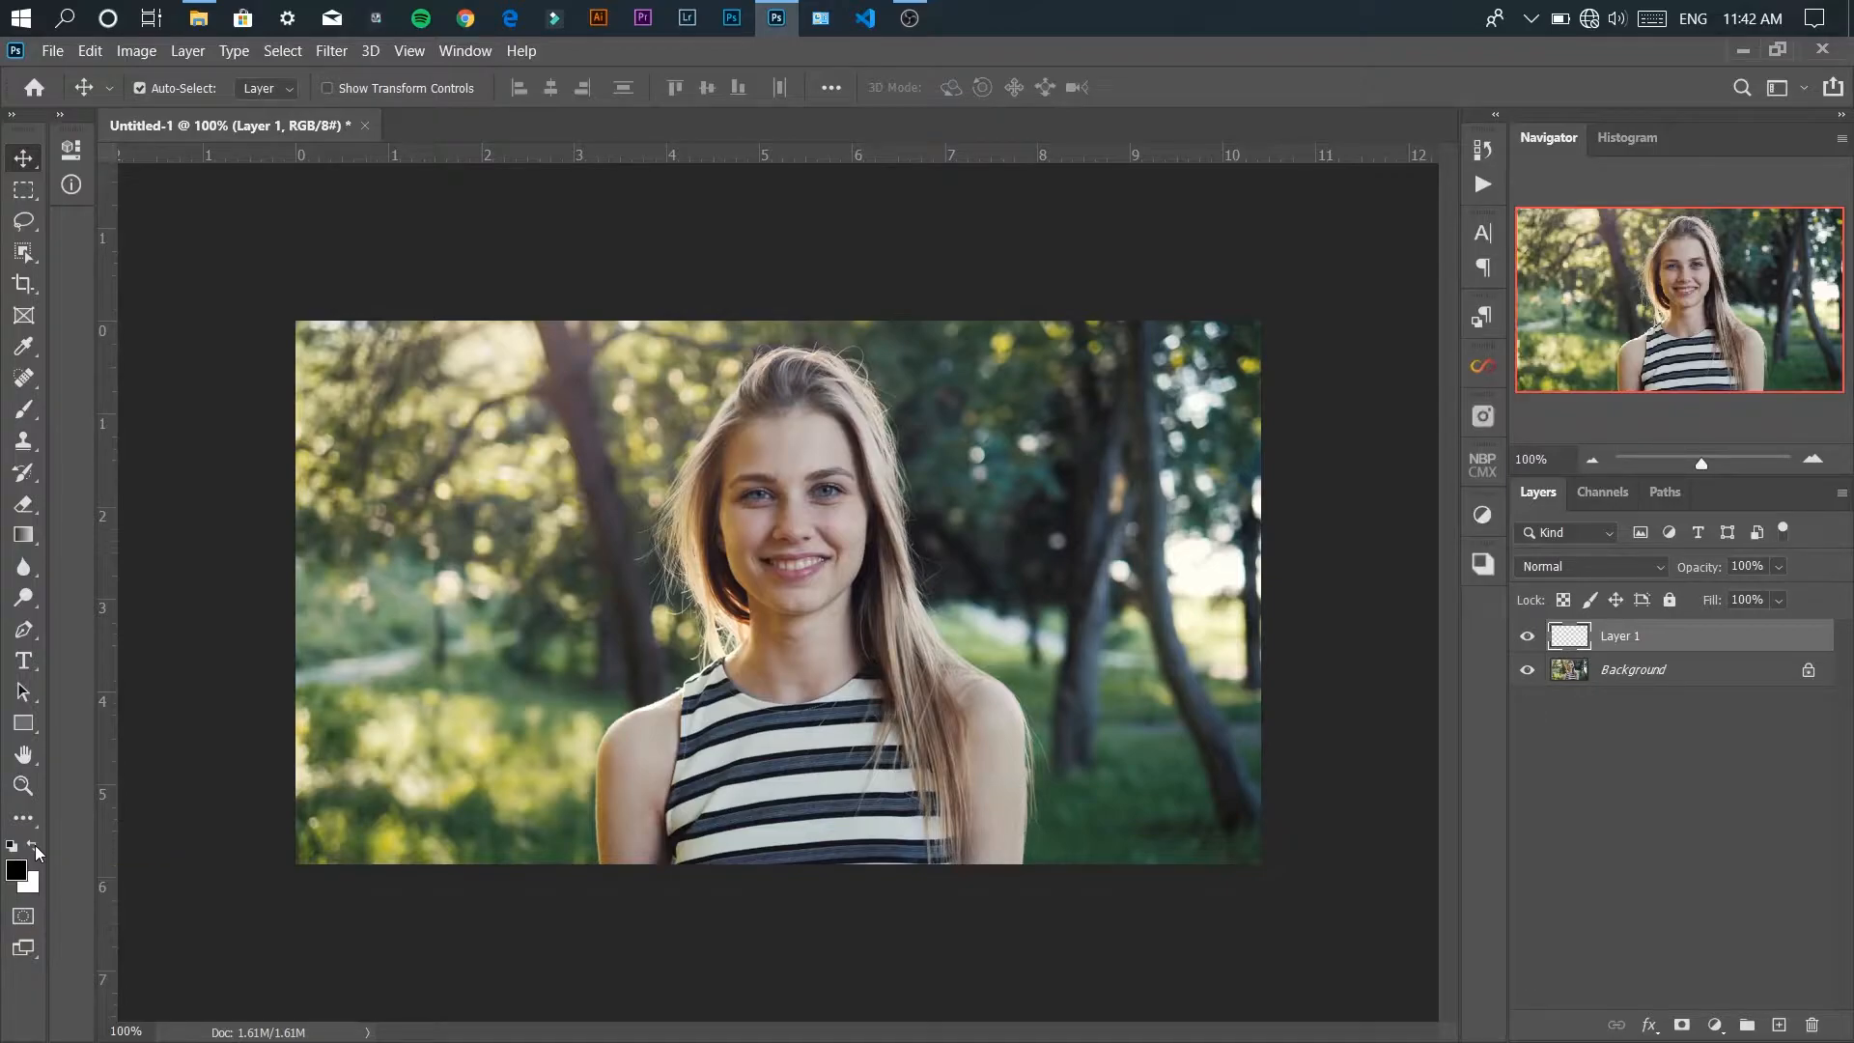
# - Fill Layer 1 with black and add 10% Gaussian, monochromatic noise to it
pyautogui.click(35, 844)
pyautogui.hotkey('alt', 'BackSpace')
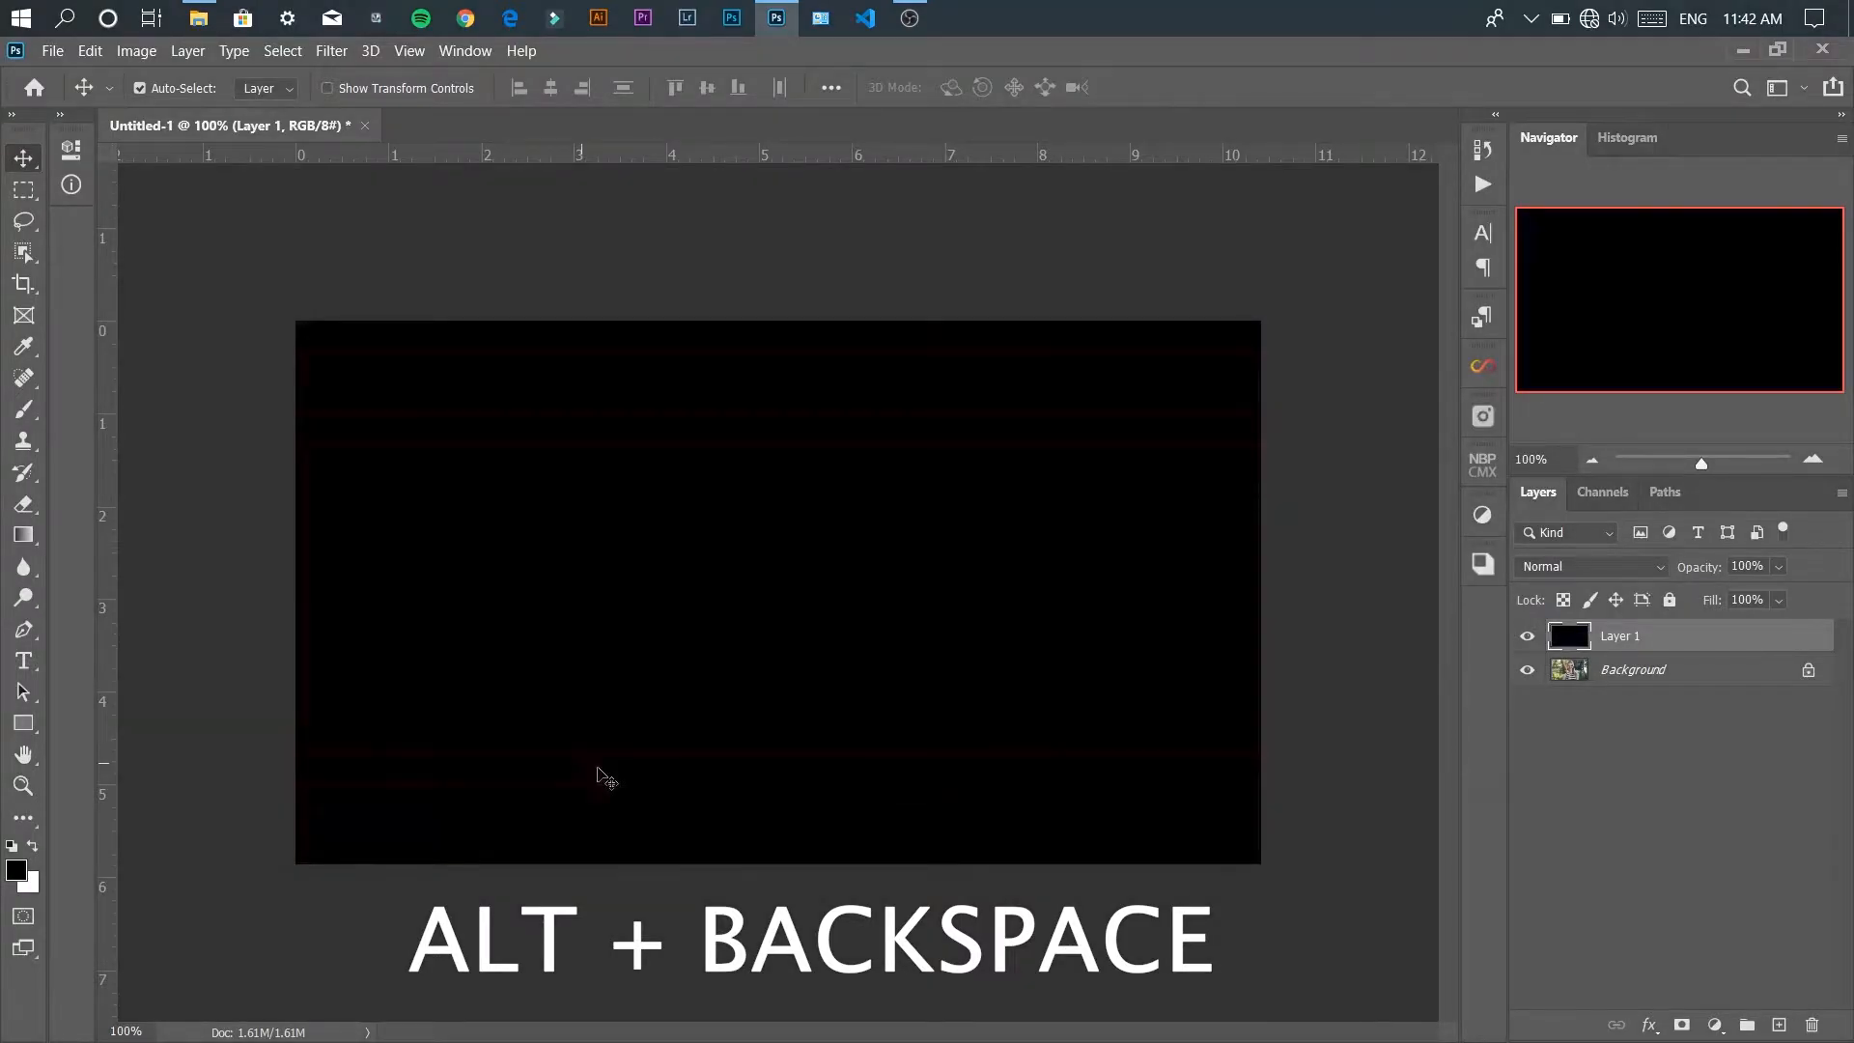
pyautogui.click(330, 52)
pyautogui.moveTo(406, 375)
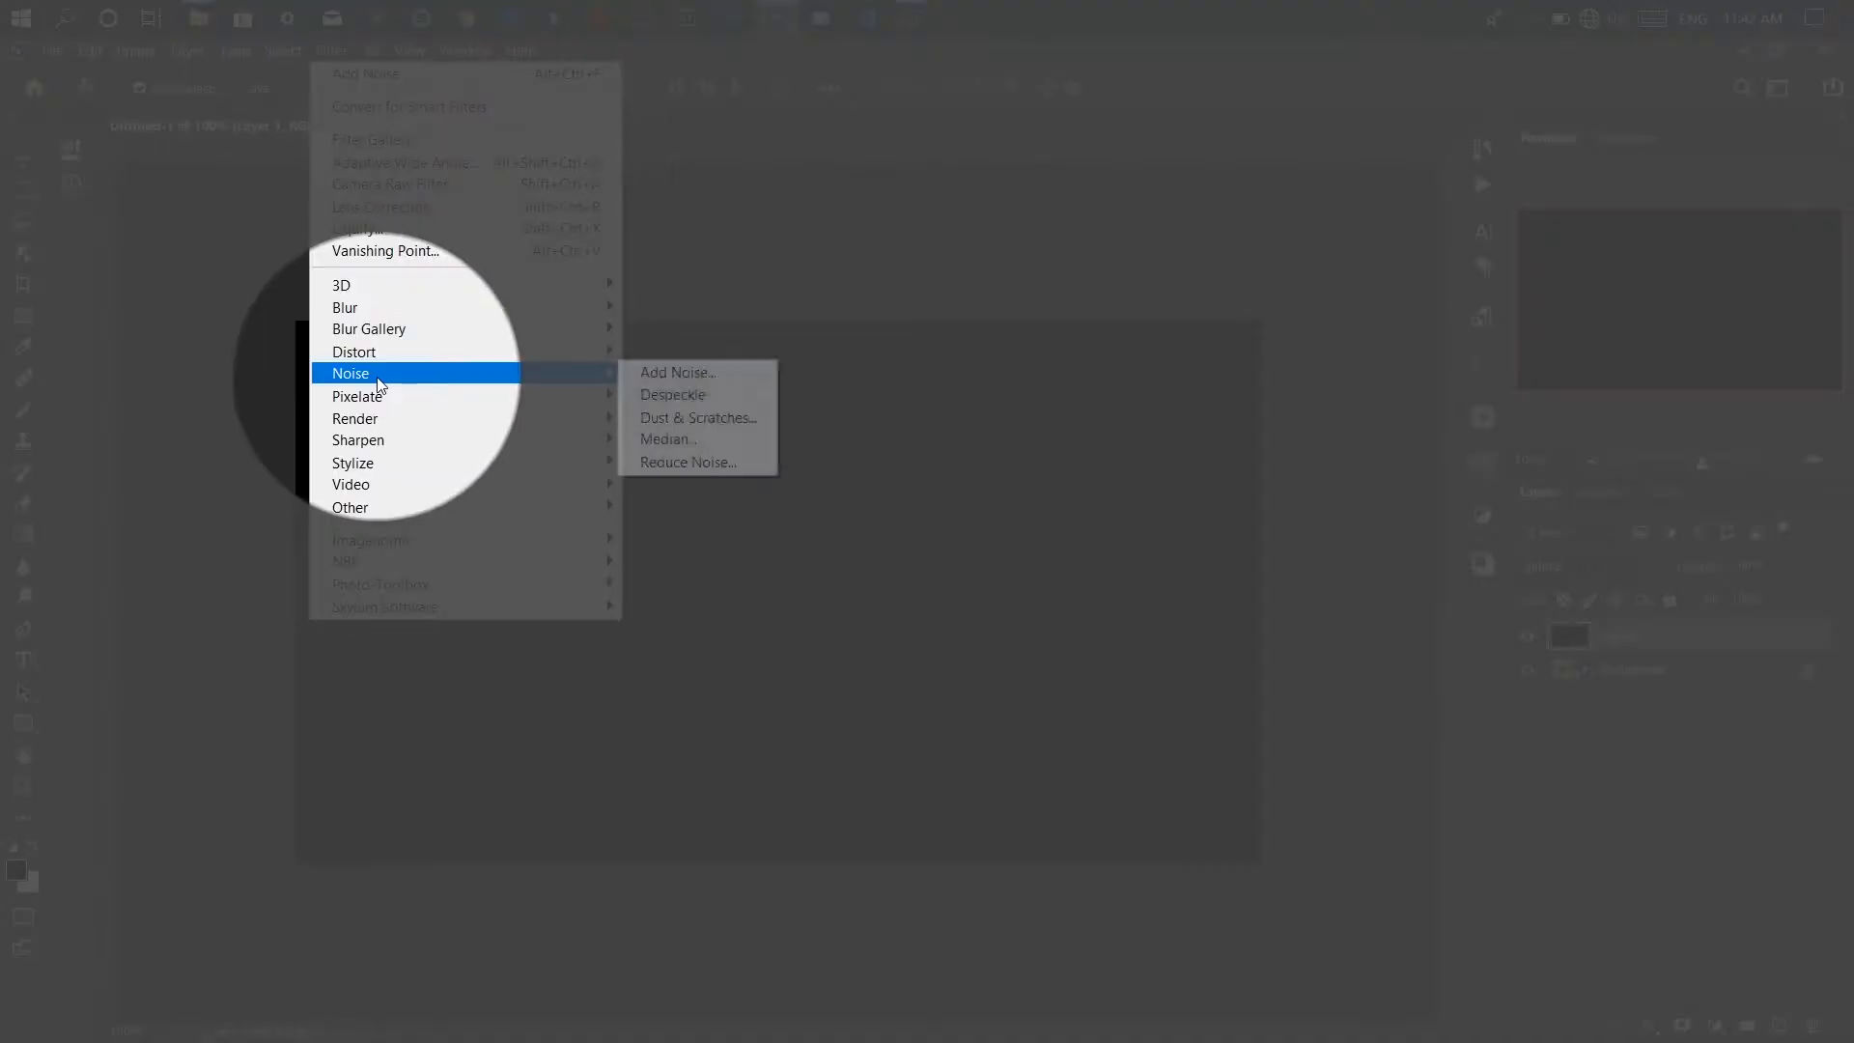
pyautogui.click(746, 377)
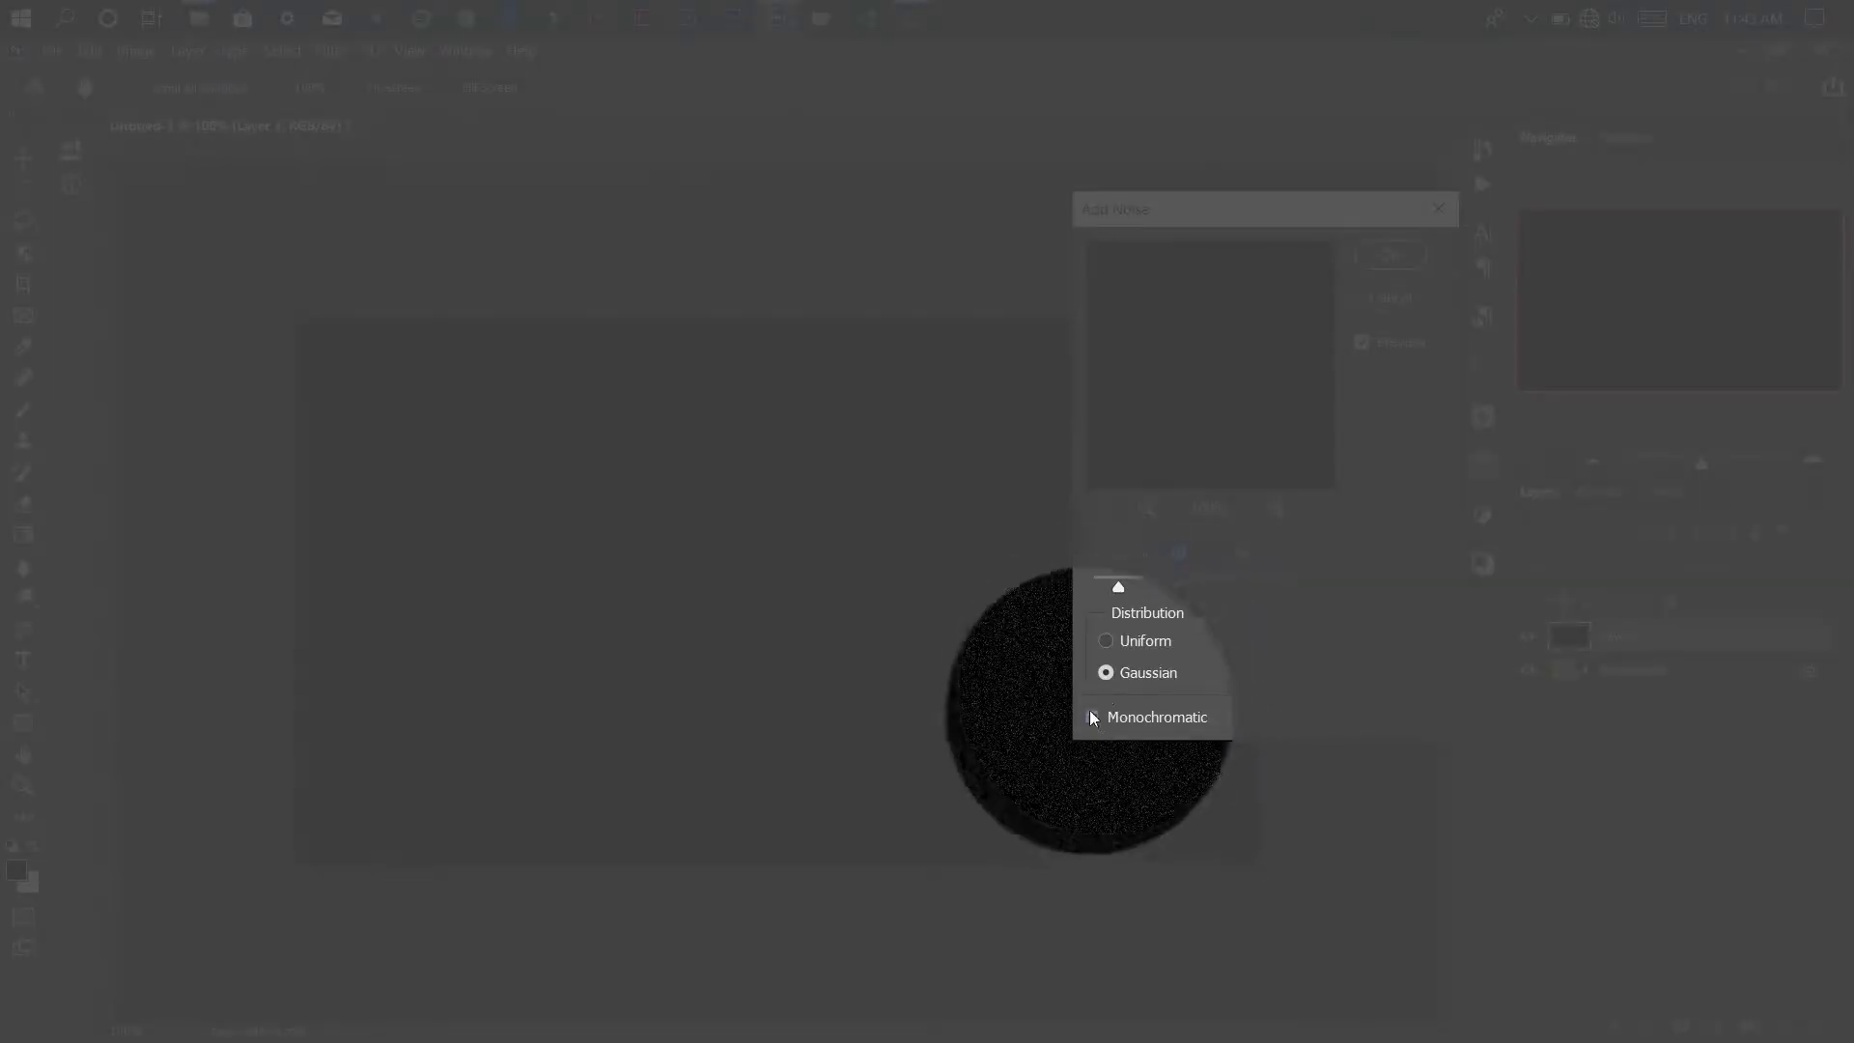
pyautogui.click(1092, 717)
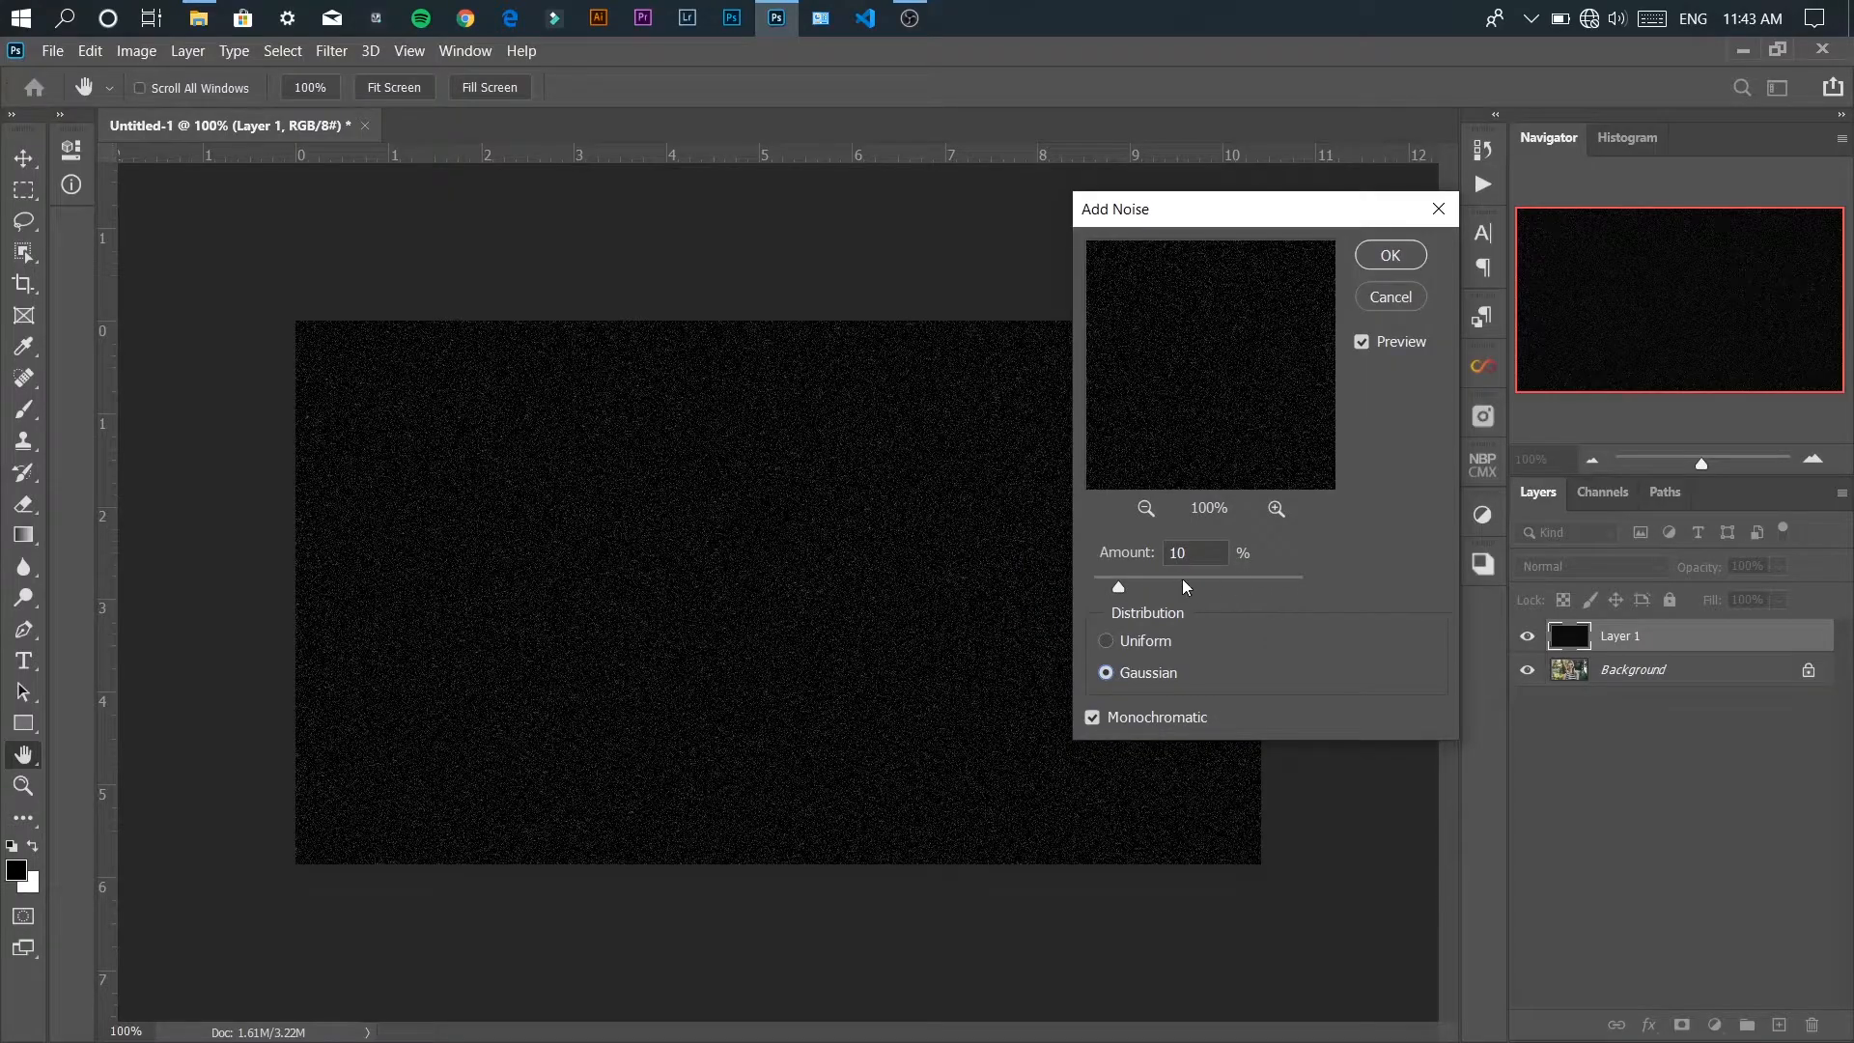
pyautogui.moveTo(1114, 589); pyautogui.dragTo(1121, 588)
pyautogui.click(1121, 588)
pyautogui.write('10')
pyautogui.click(1391, 256)
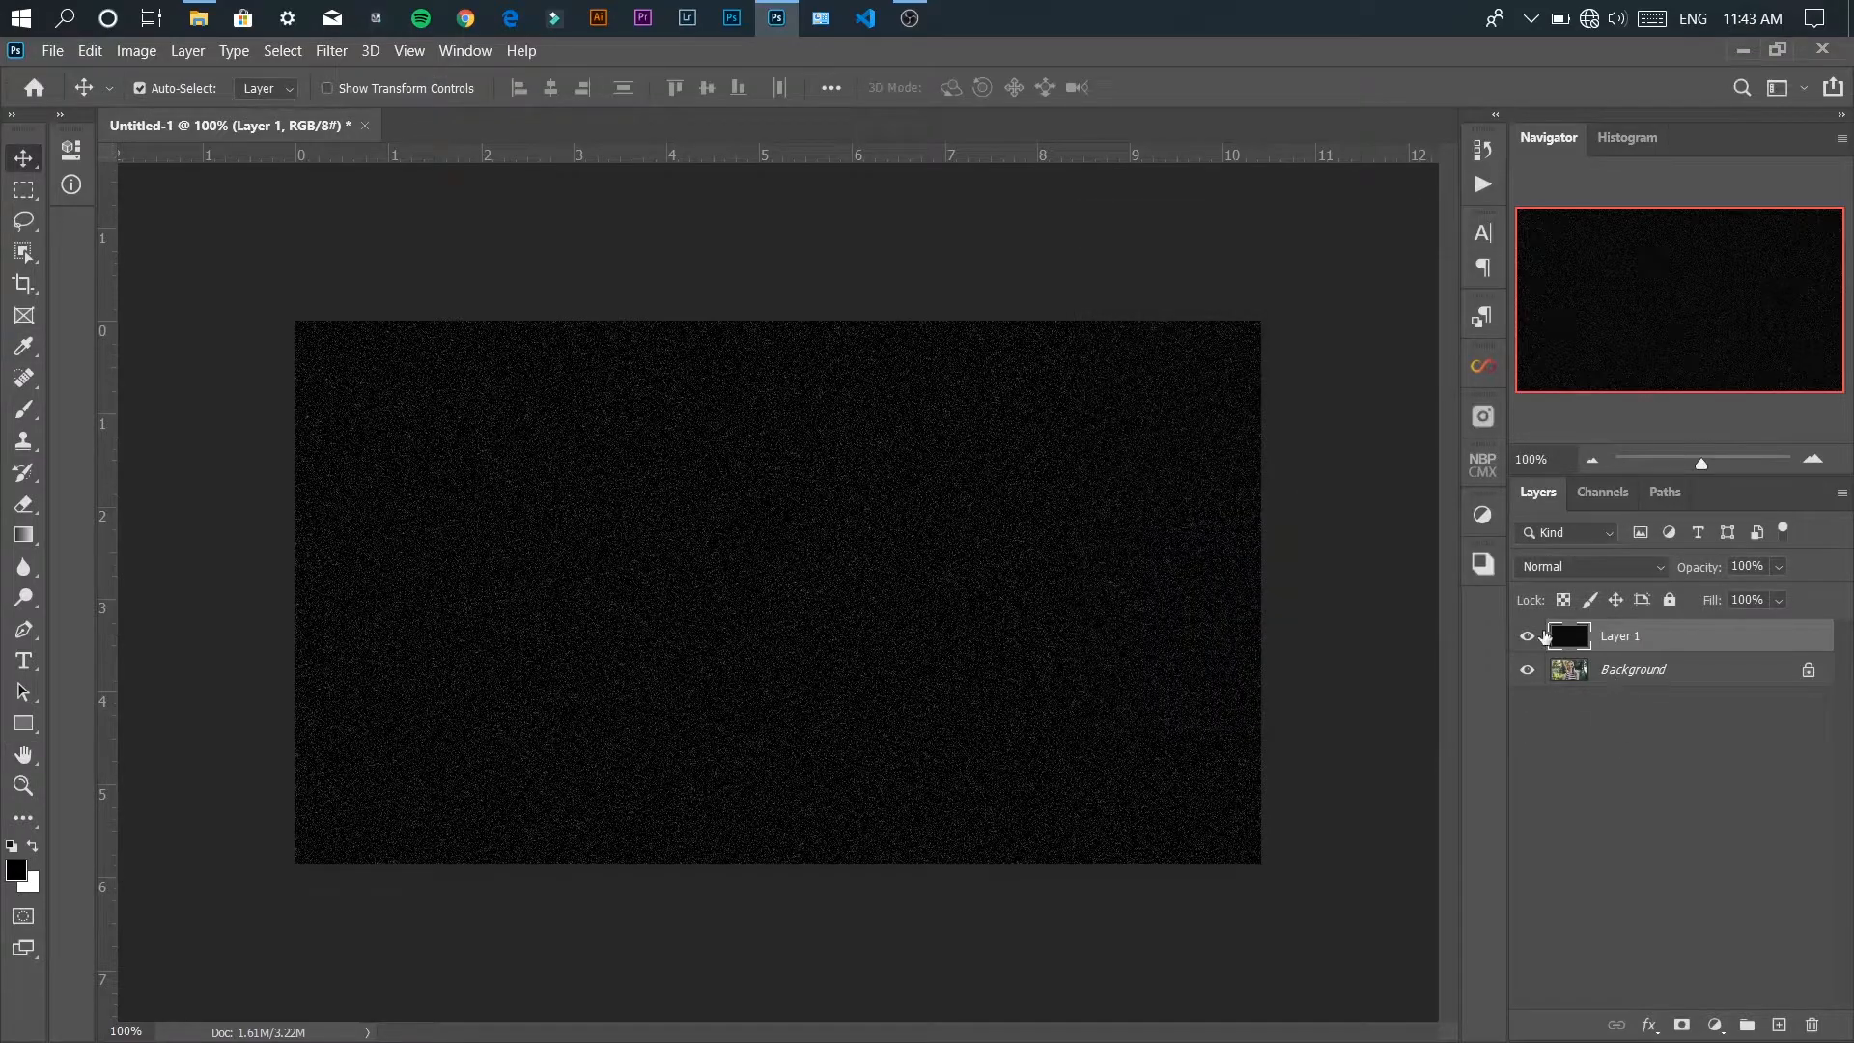
# - Apply a Levels adjustment to the noise layer with the black input at 60 and the white input at 75
pyautogui.click(1574, 641)
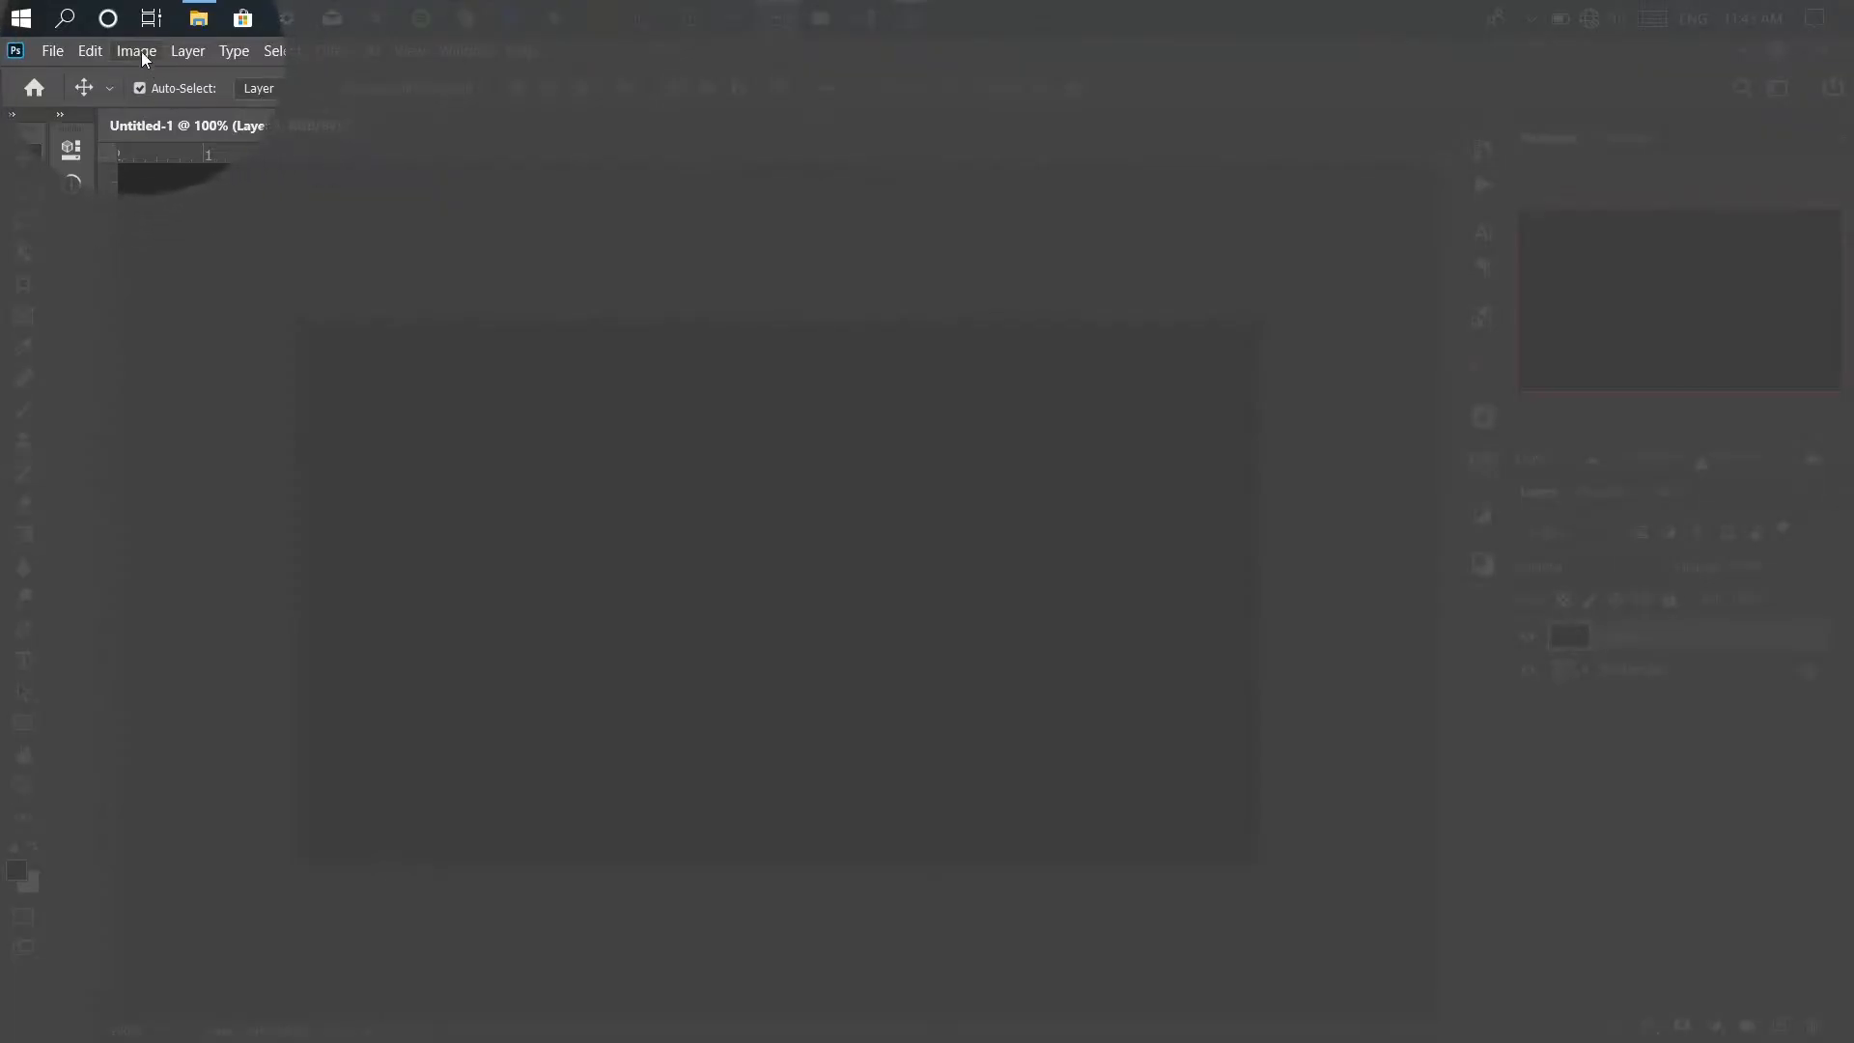
pyautogui.click(141, 50)
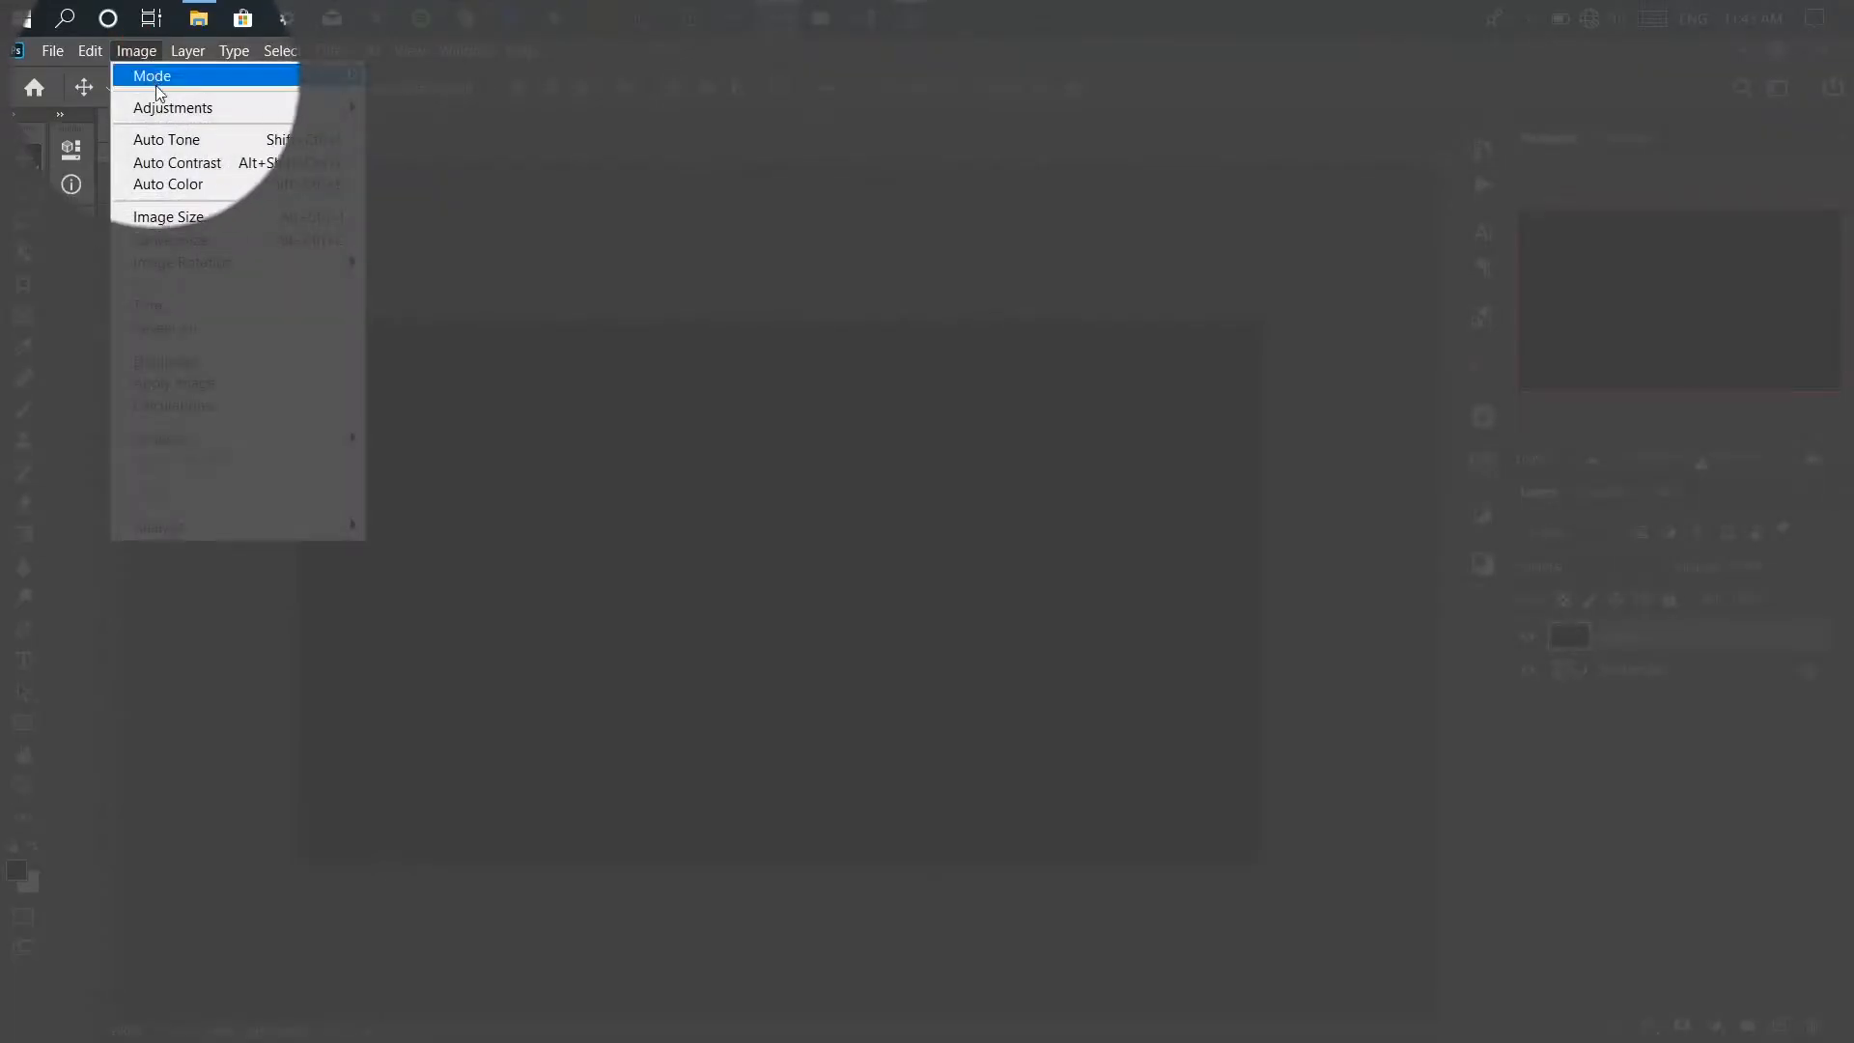
pyautogui.moveTo(168, 108)
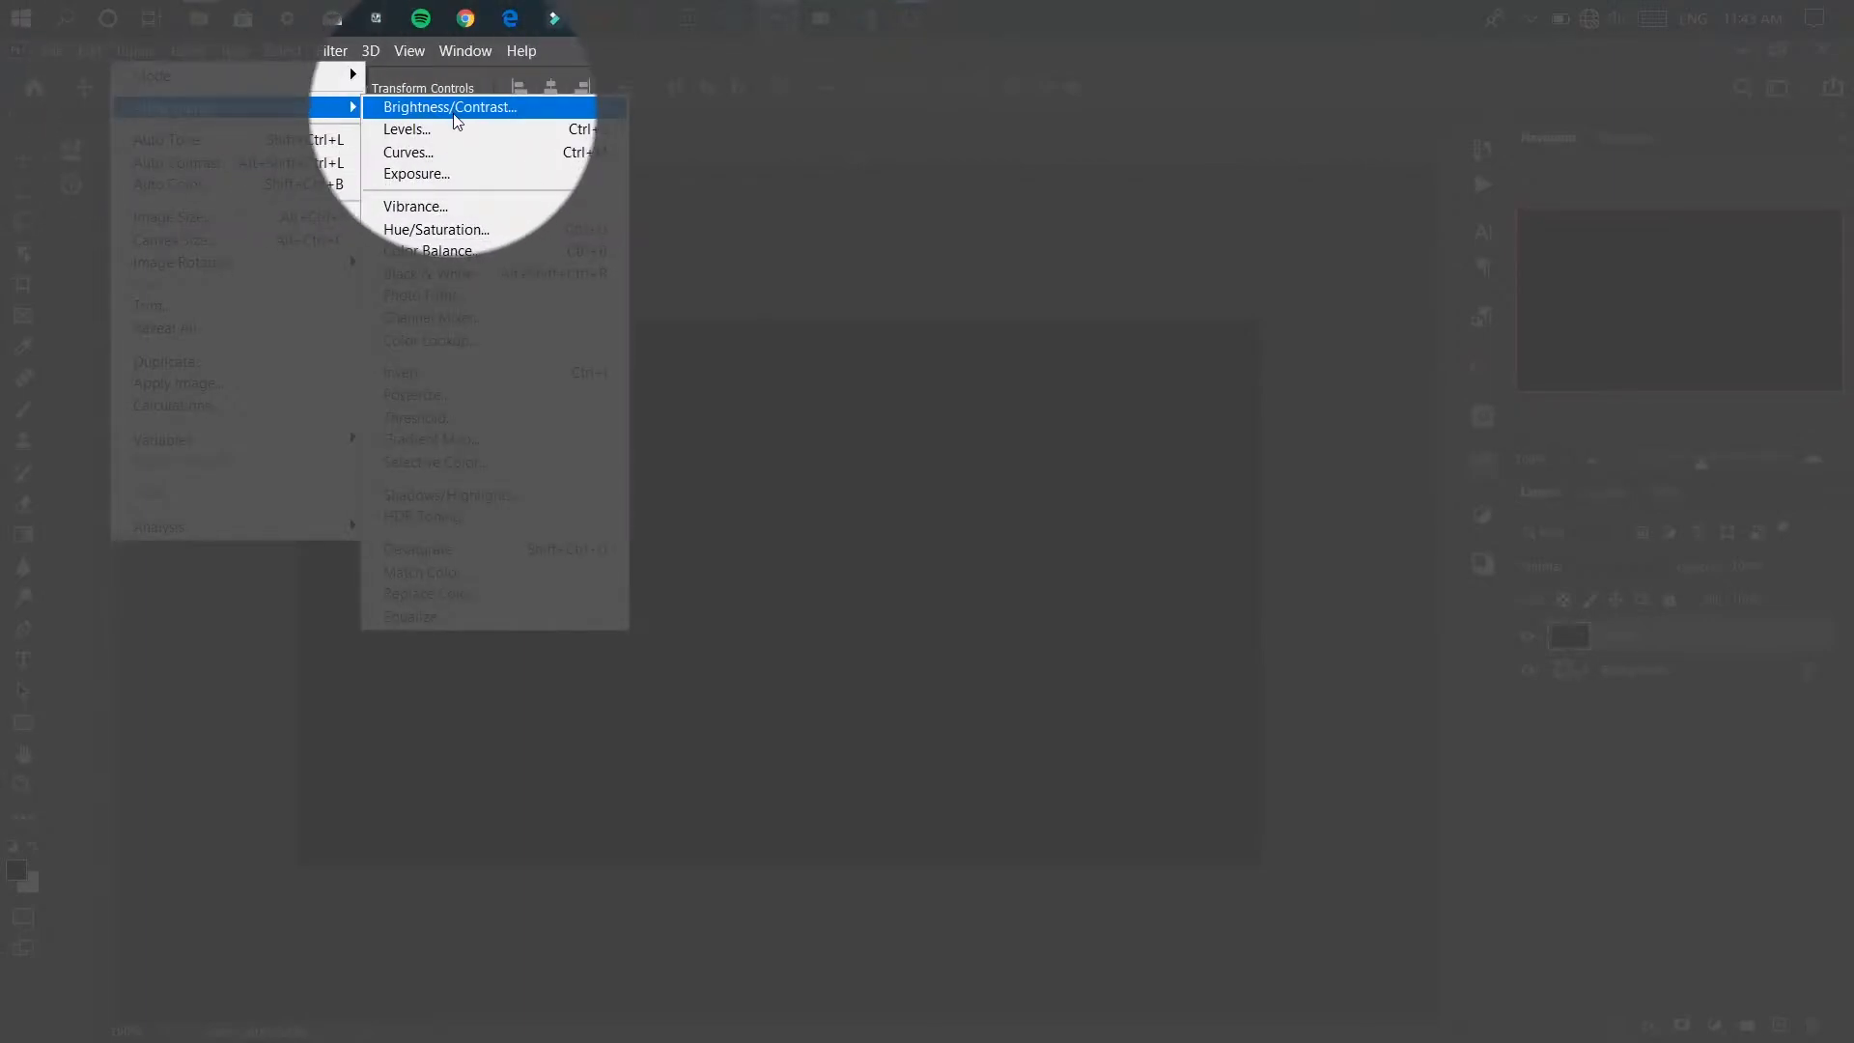
pyautogui.click(456, 130)
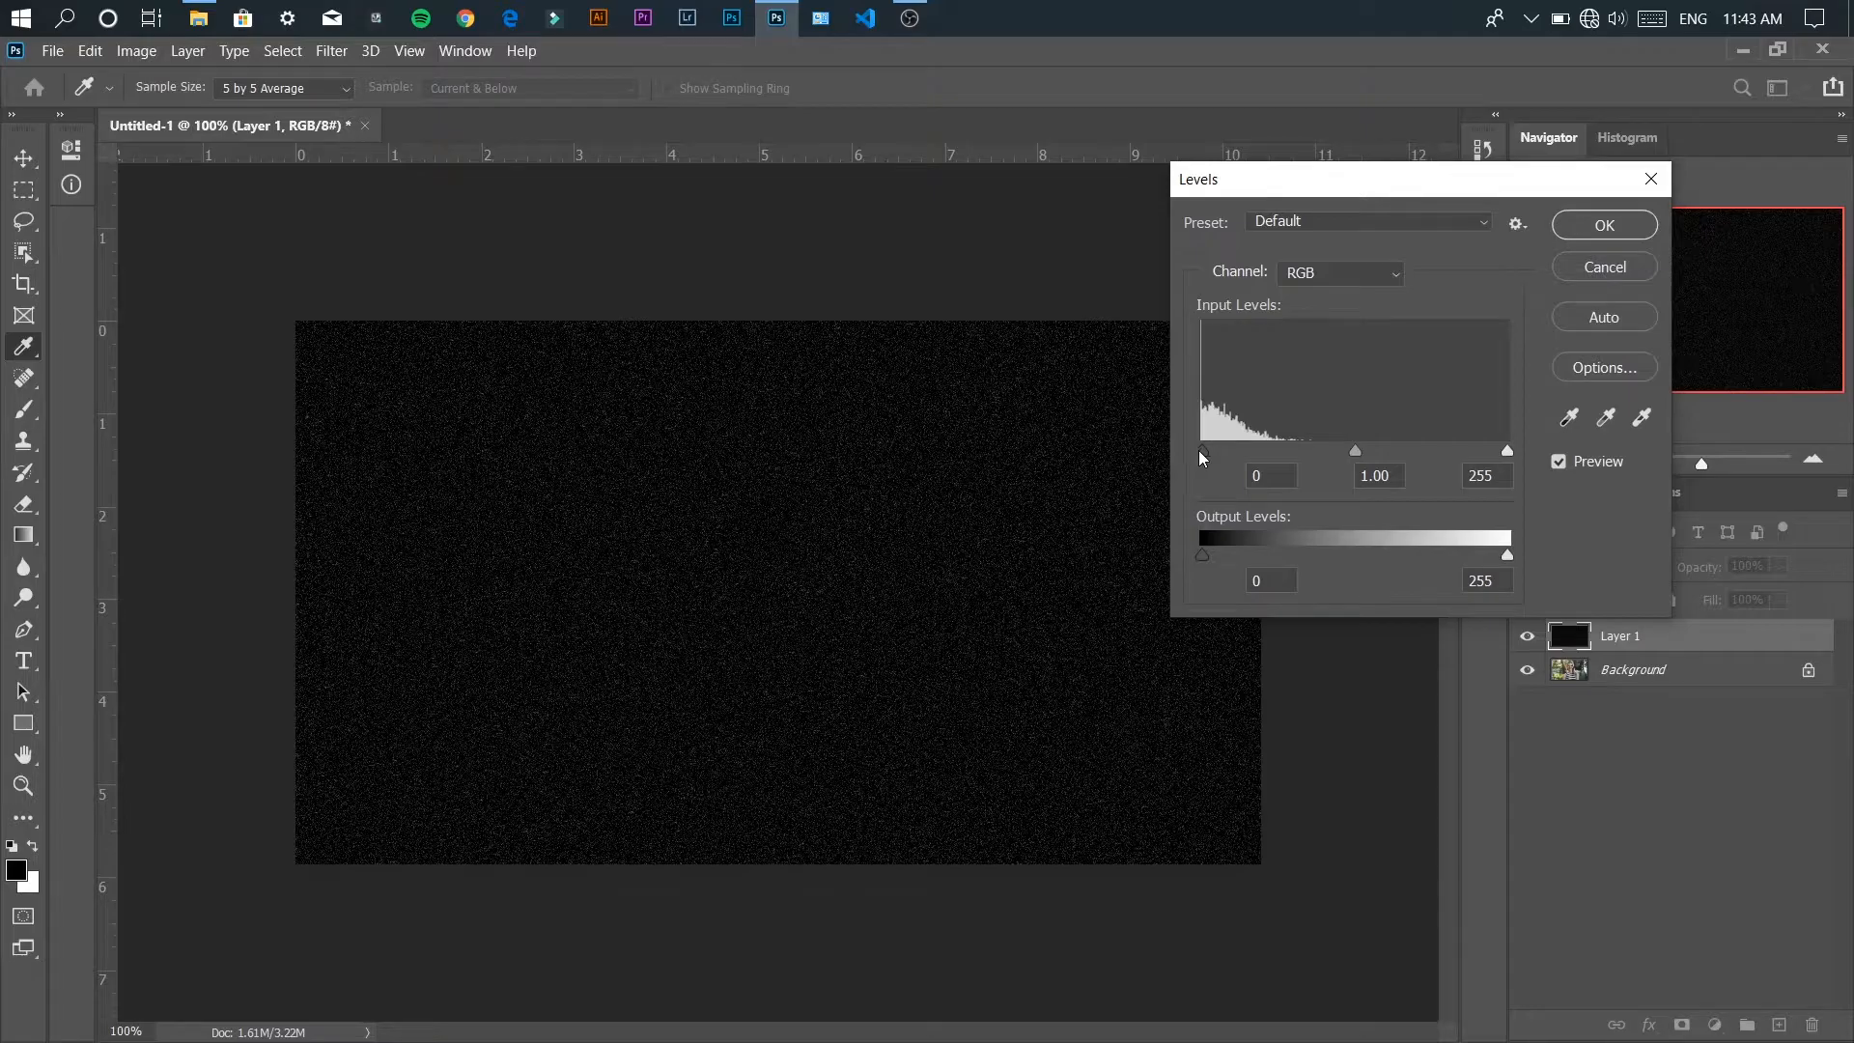
pyautogui.moveTo(1202, 456); pyautogui.dragTo(1150, 460)
pyautogui.moveTo(1449, 452); pyautogui.dragTo(1511, 454)
pyautogui.moveTo(1203, 456); pyautogui.dragTo(1267, 456)
pyautogui.moveTo(1506, 450); pyautogui.dragTo(1291, 450)
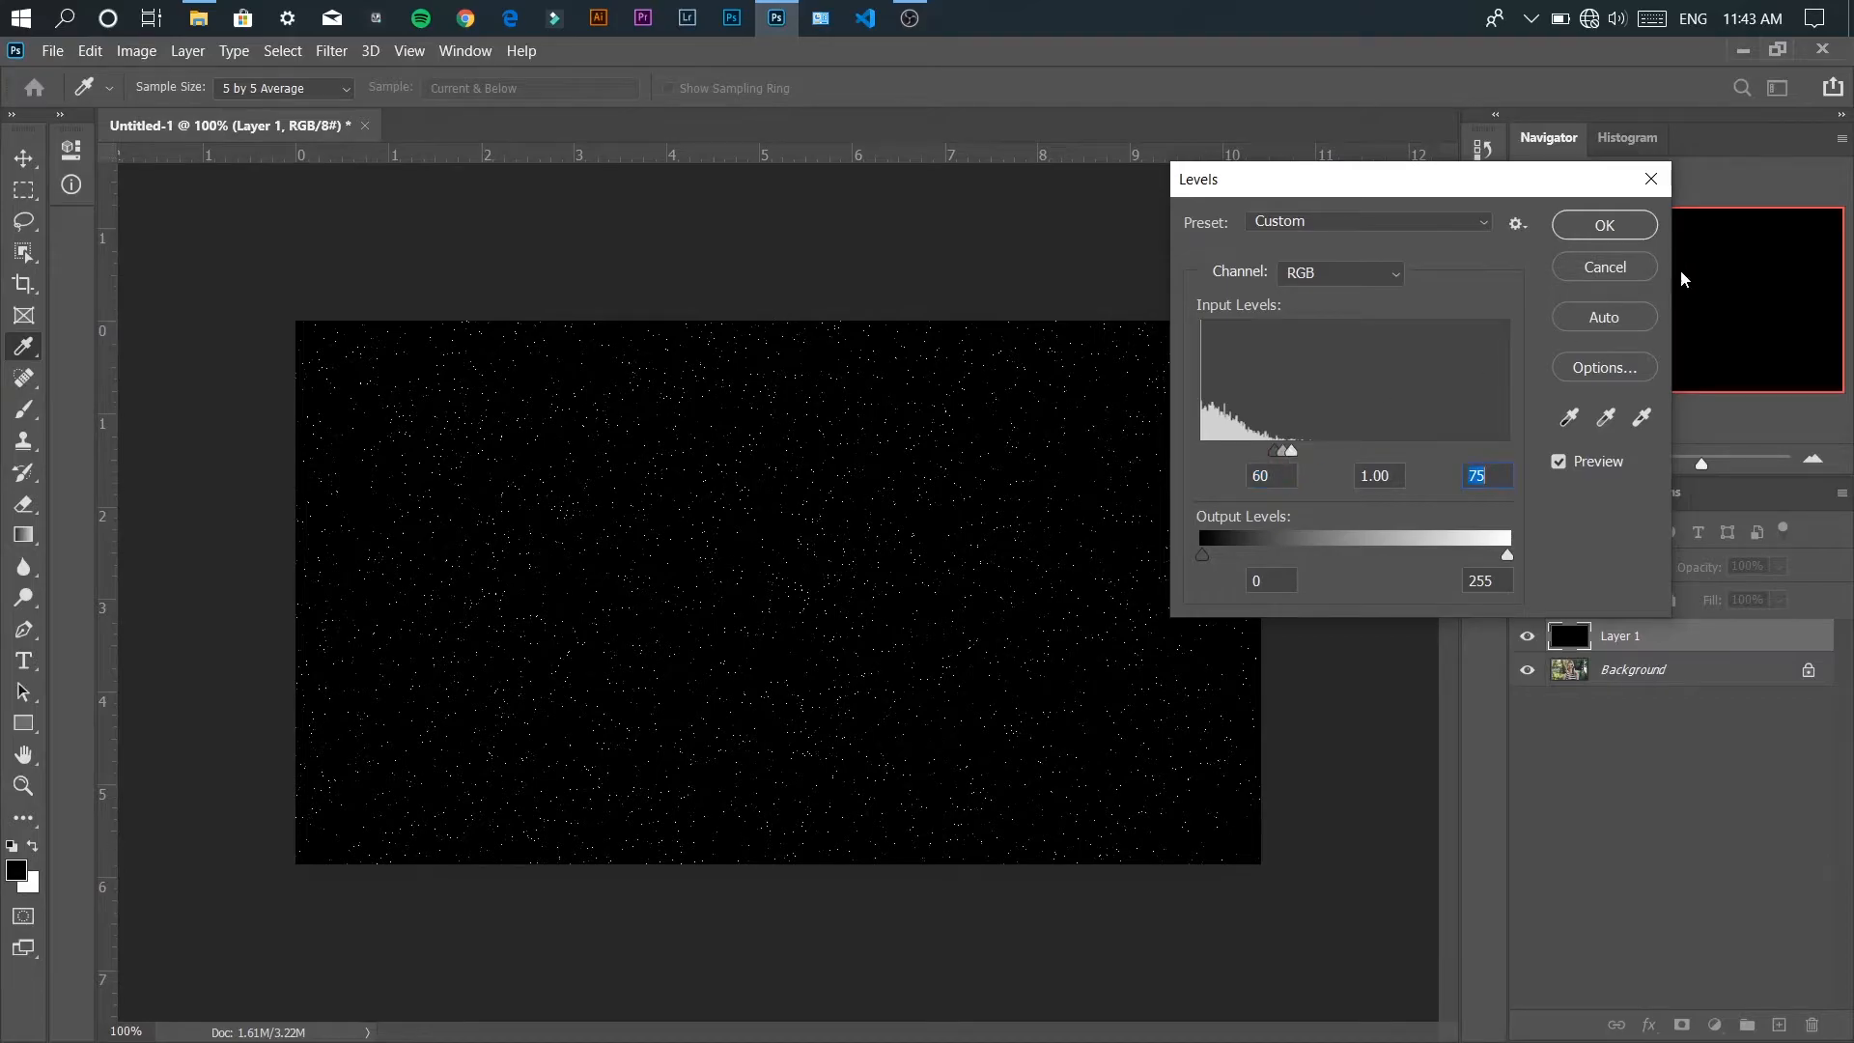
pyautogui.click(1622, 226)
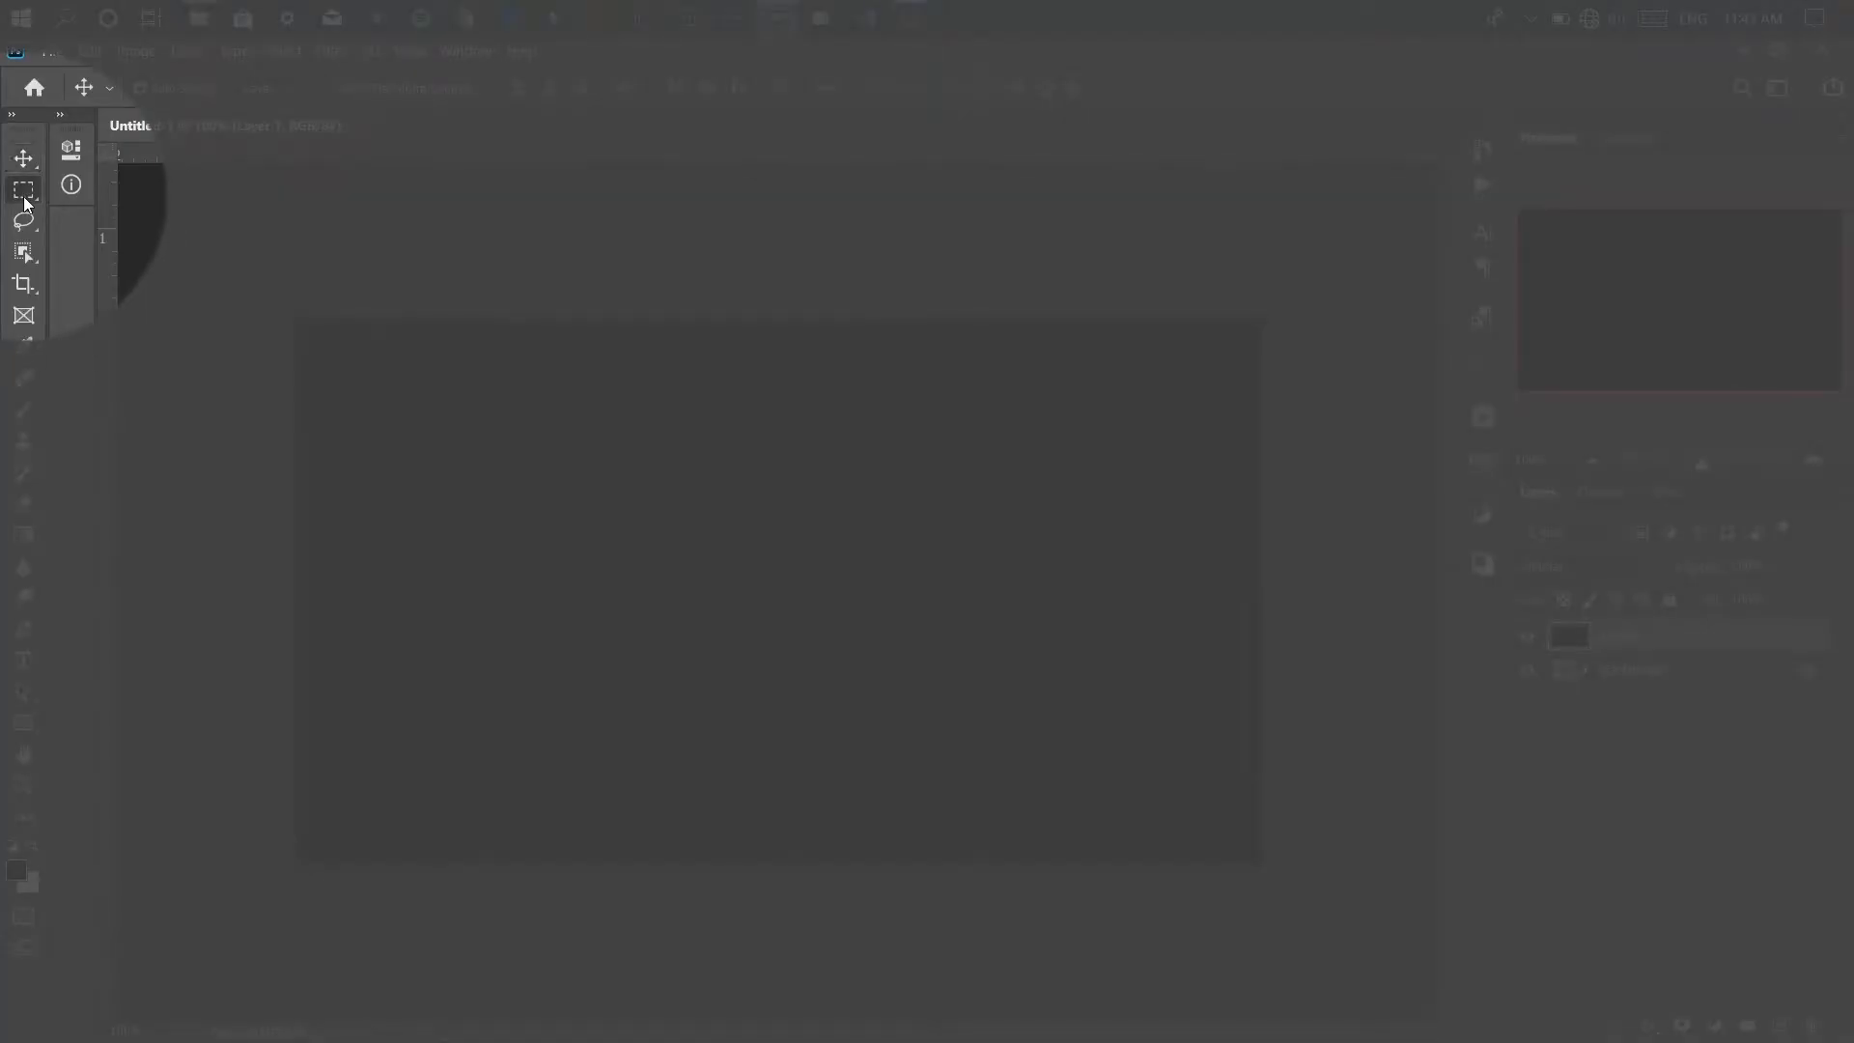
# - Copy a small rectangular area of the noise over the woman's face to a new layer and delete Layer 1
pyautogui.click(25, 204)
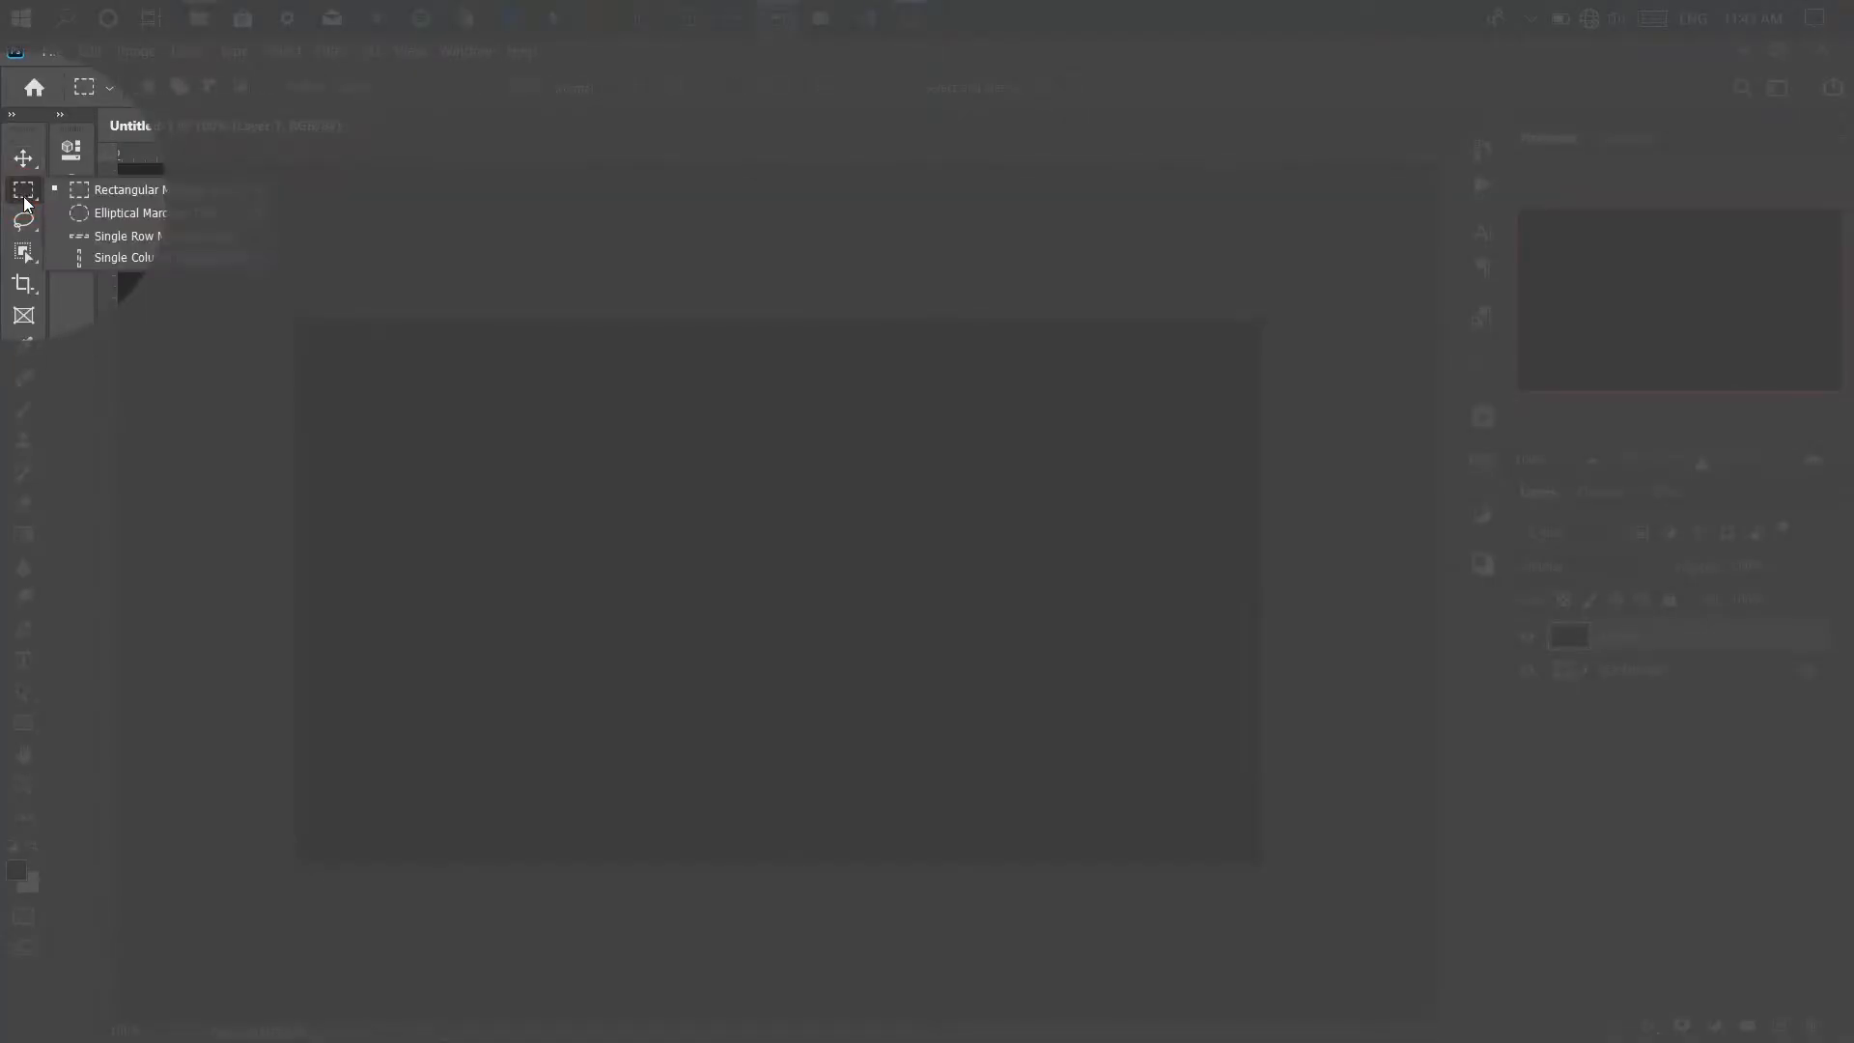
pyautogui.click(120, 189)
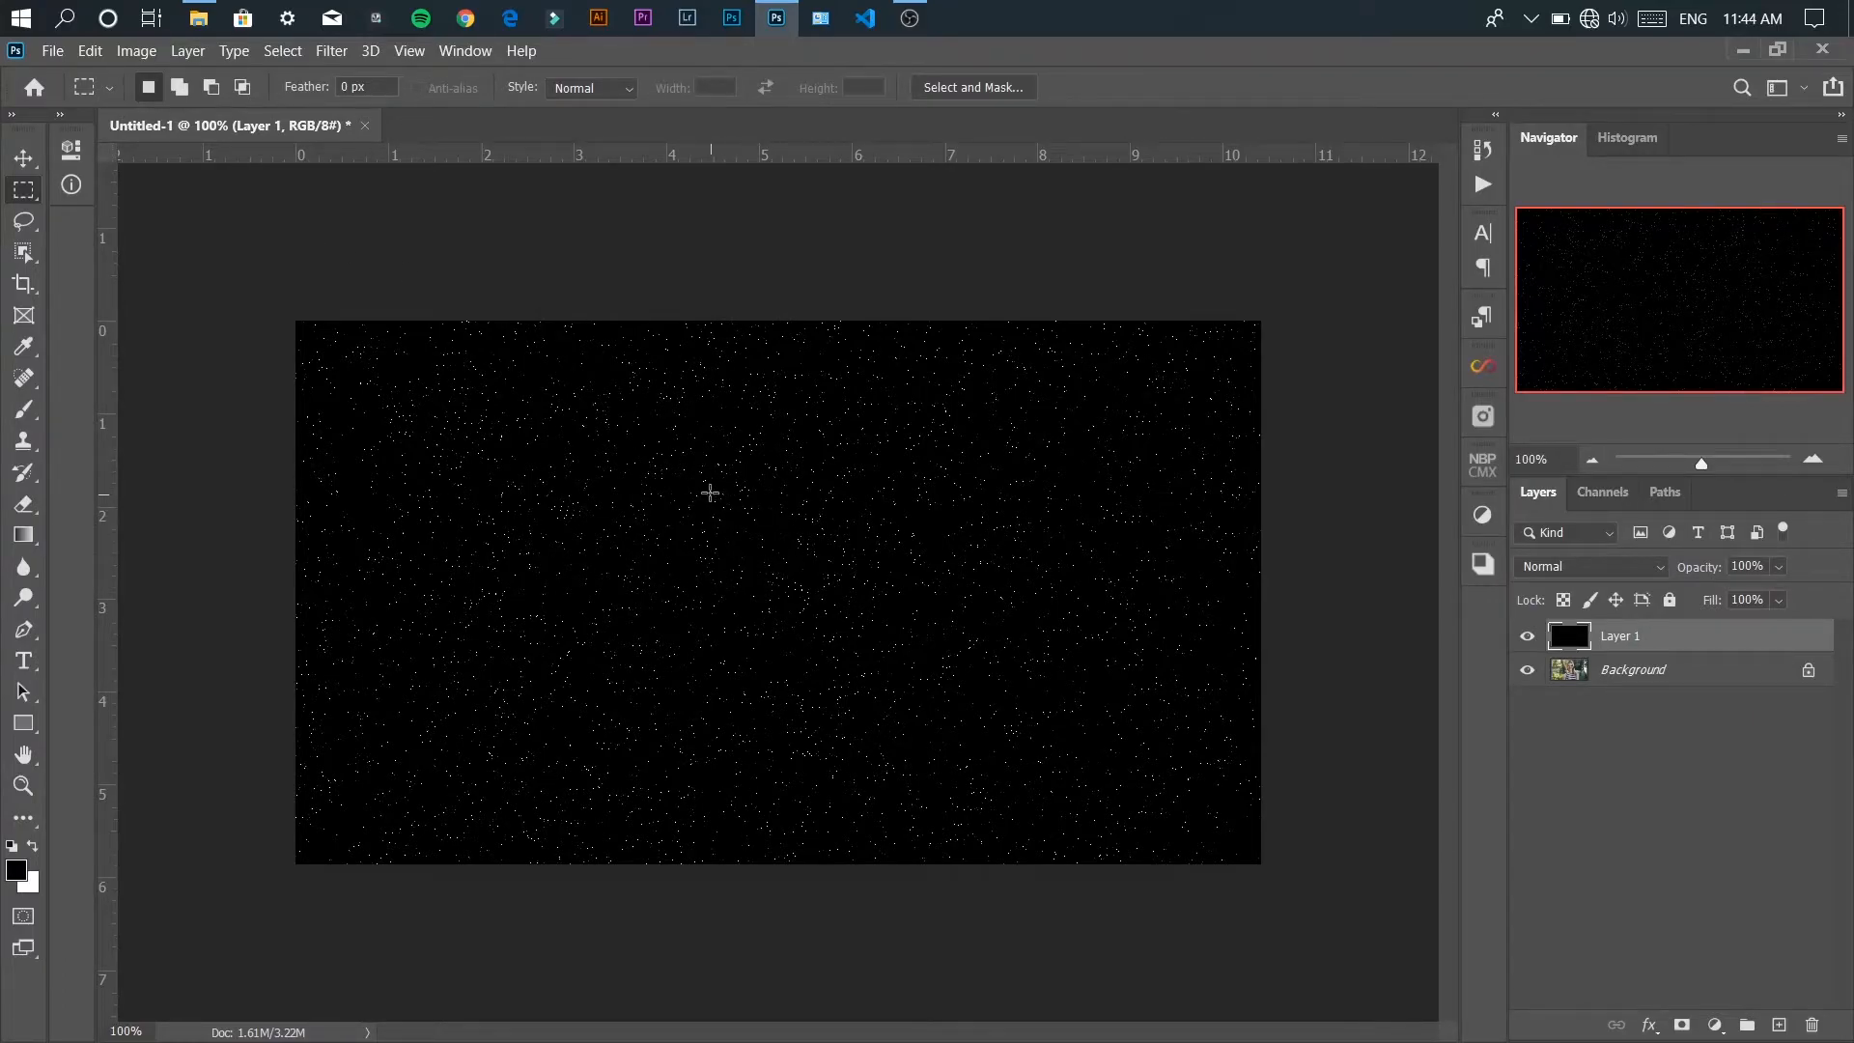
pyautogui.moveTo(710, 470); pyautogui.dragTo(841, 559)
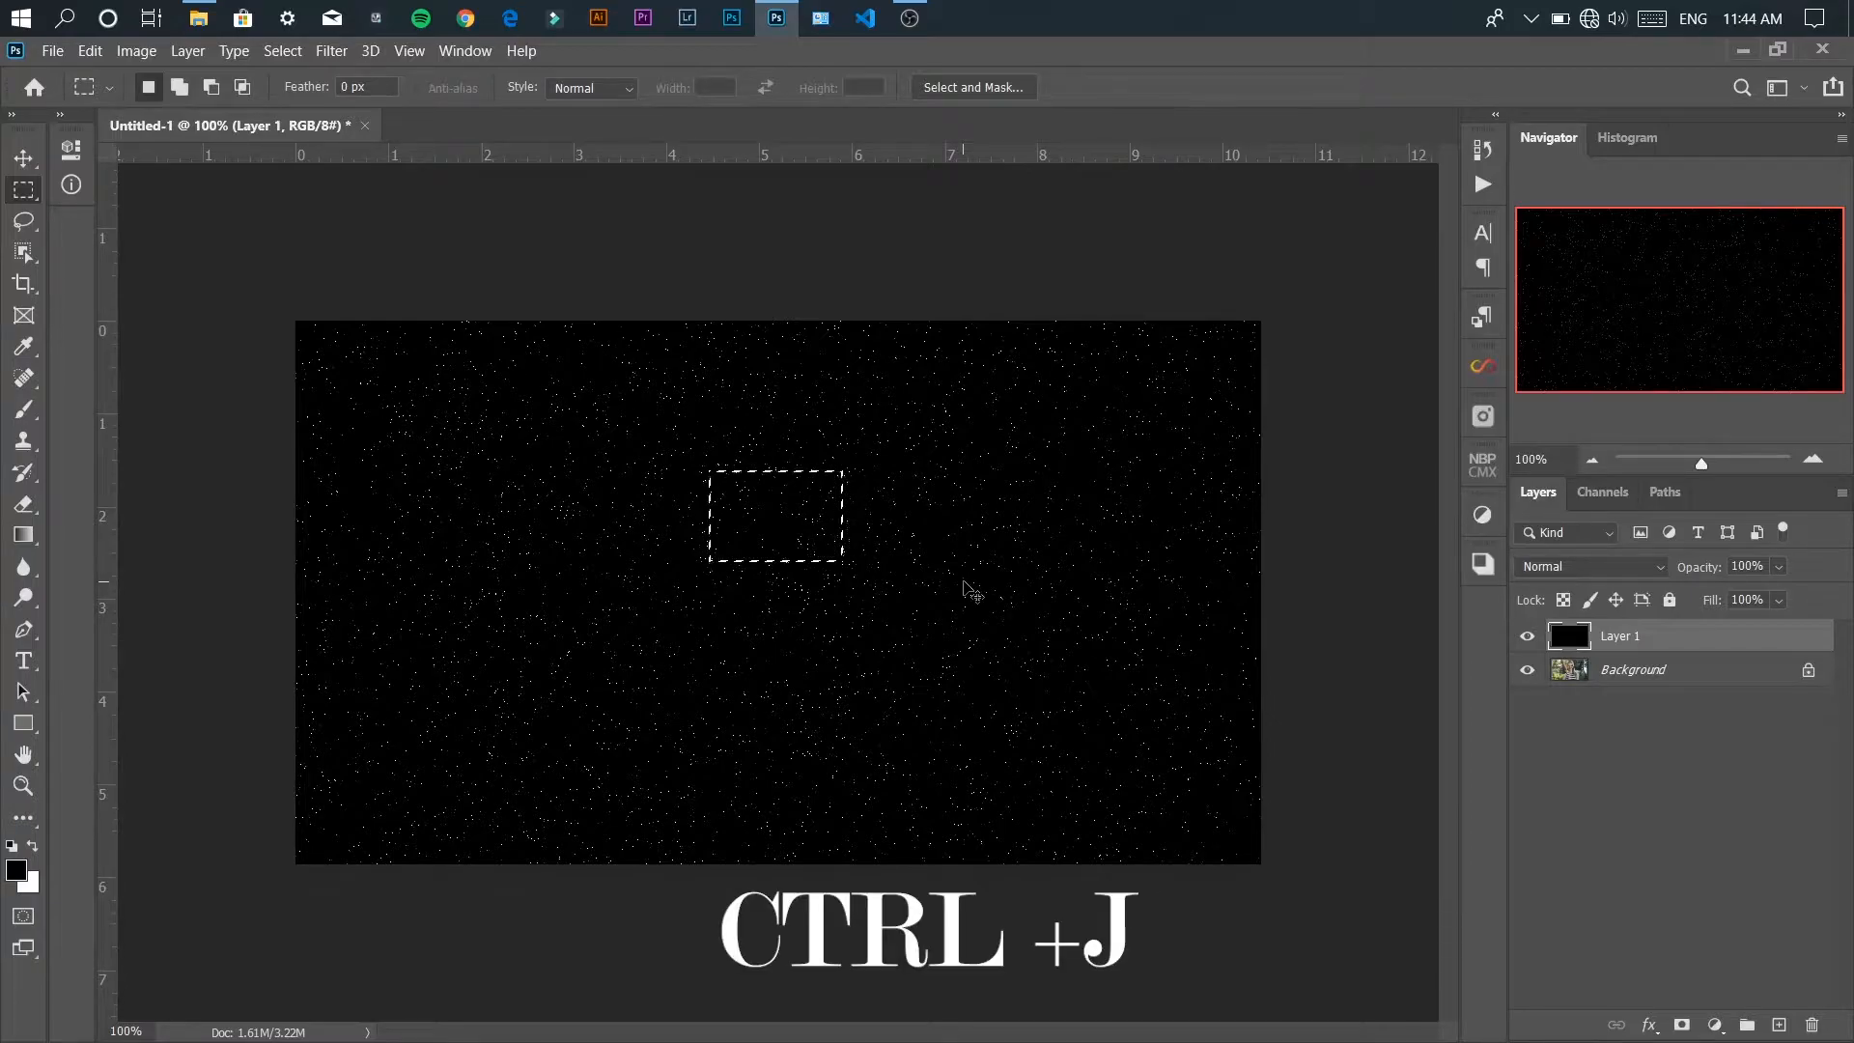
pyautogui.hotkey('ctrl', 'j')
pyautogui.moveTo(1678, 682); pyautogui.dragTo(1814, 1029)
# - Scale Layer 2's speckled rectangle up to about 740% and position it to cover the whole canvas
pyautogui.click(1576, 652)
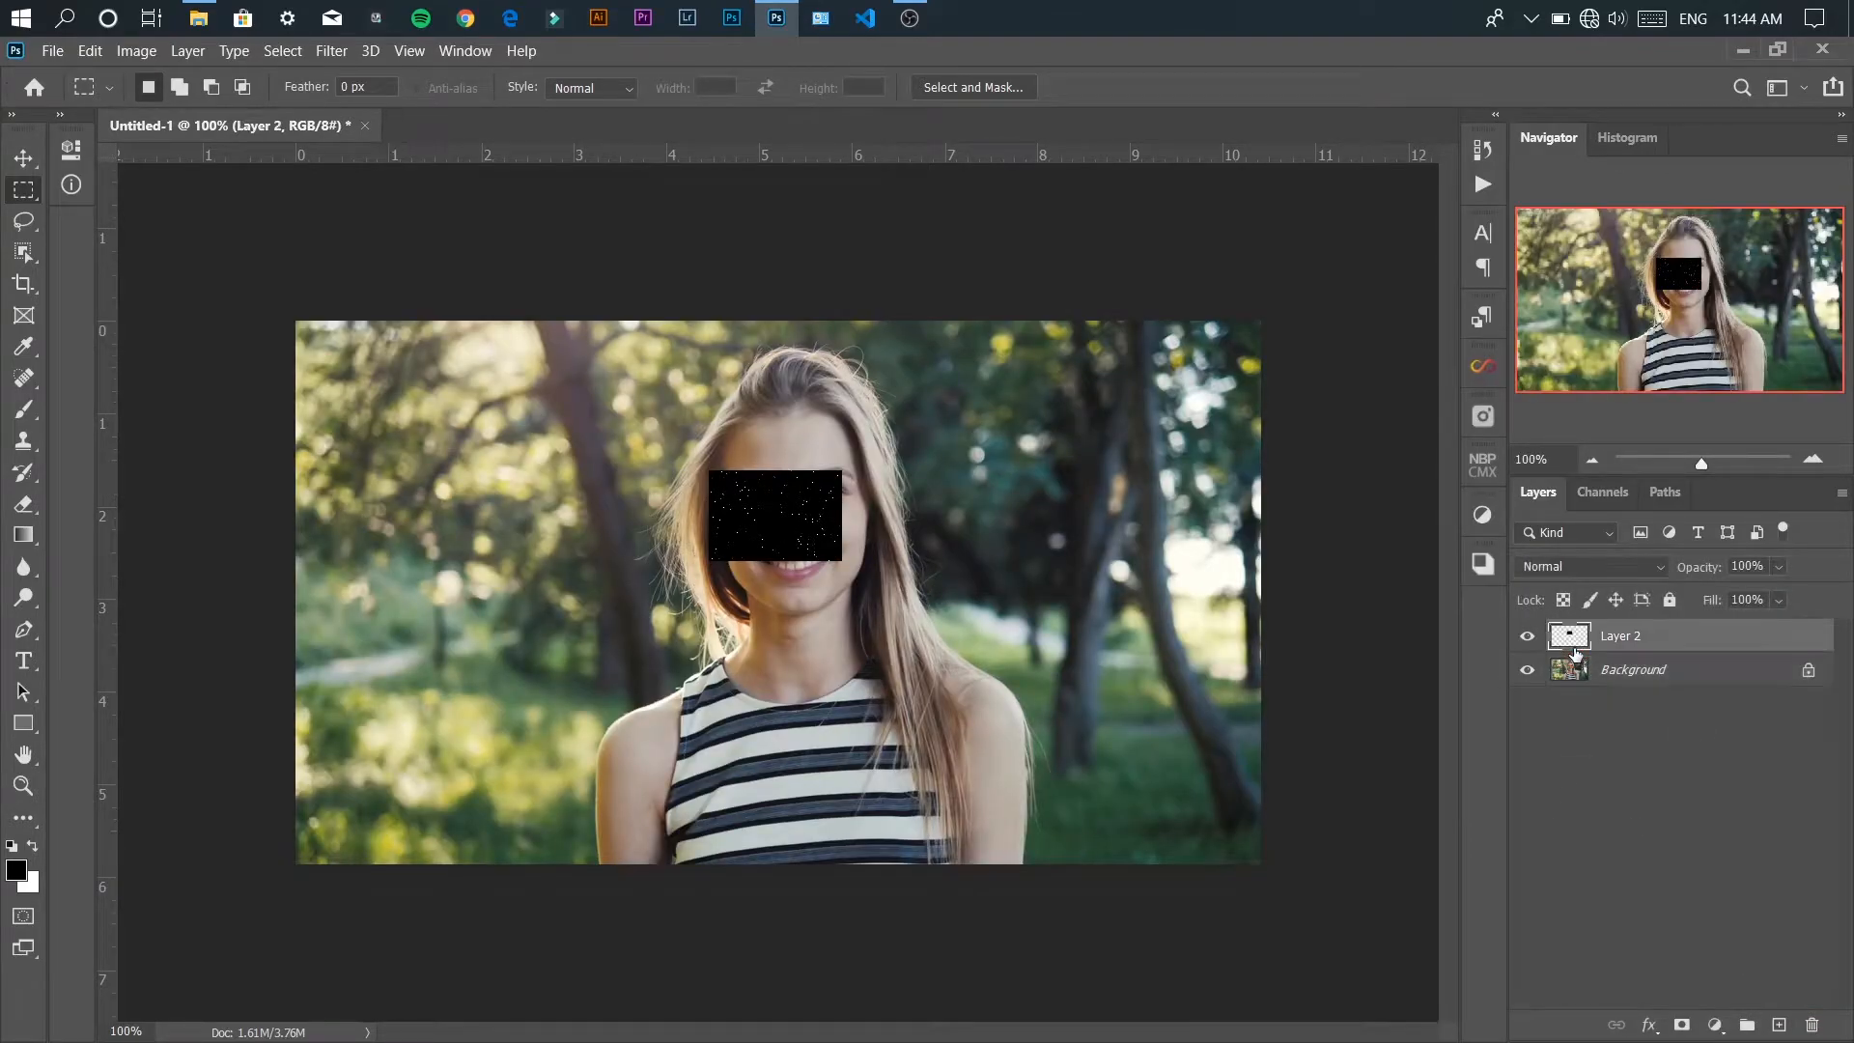
pyautogui.hotkey('ctrl', 't')
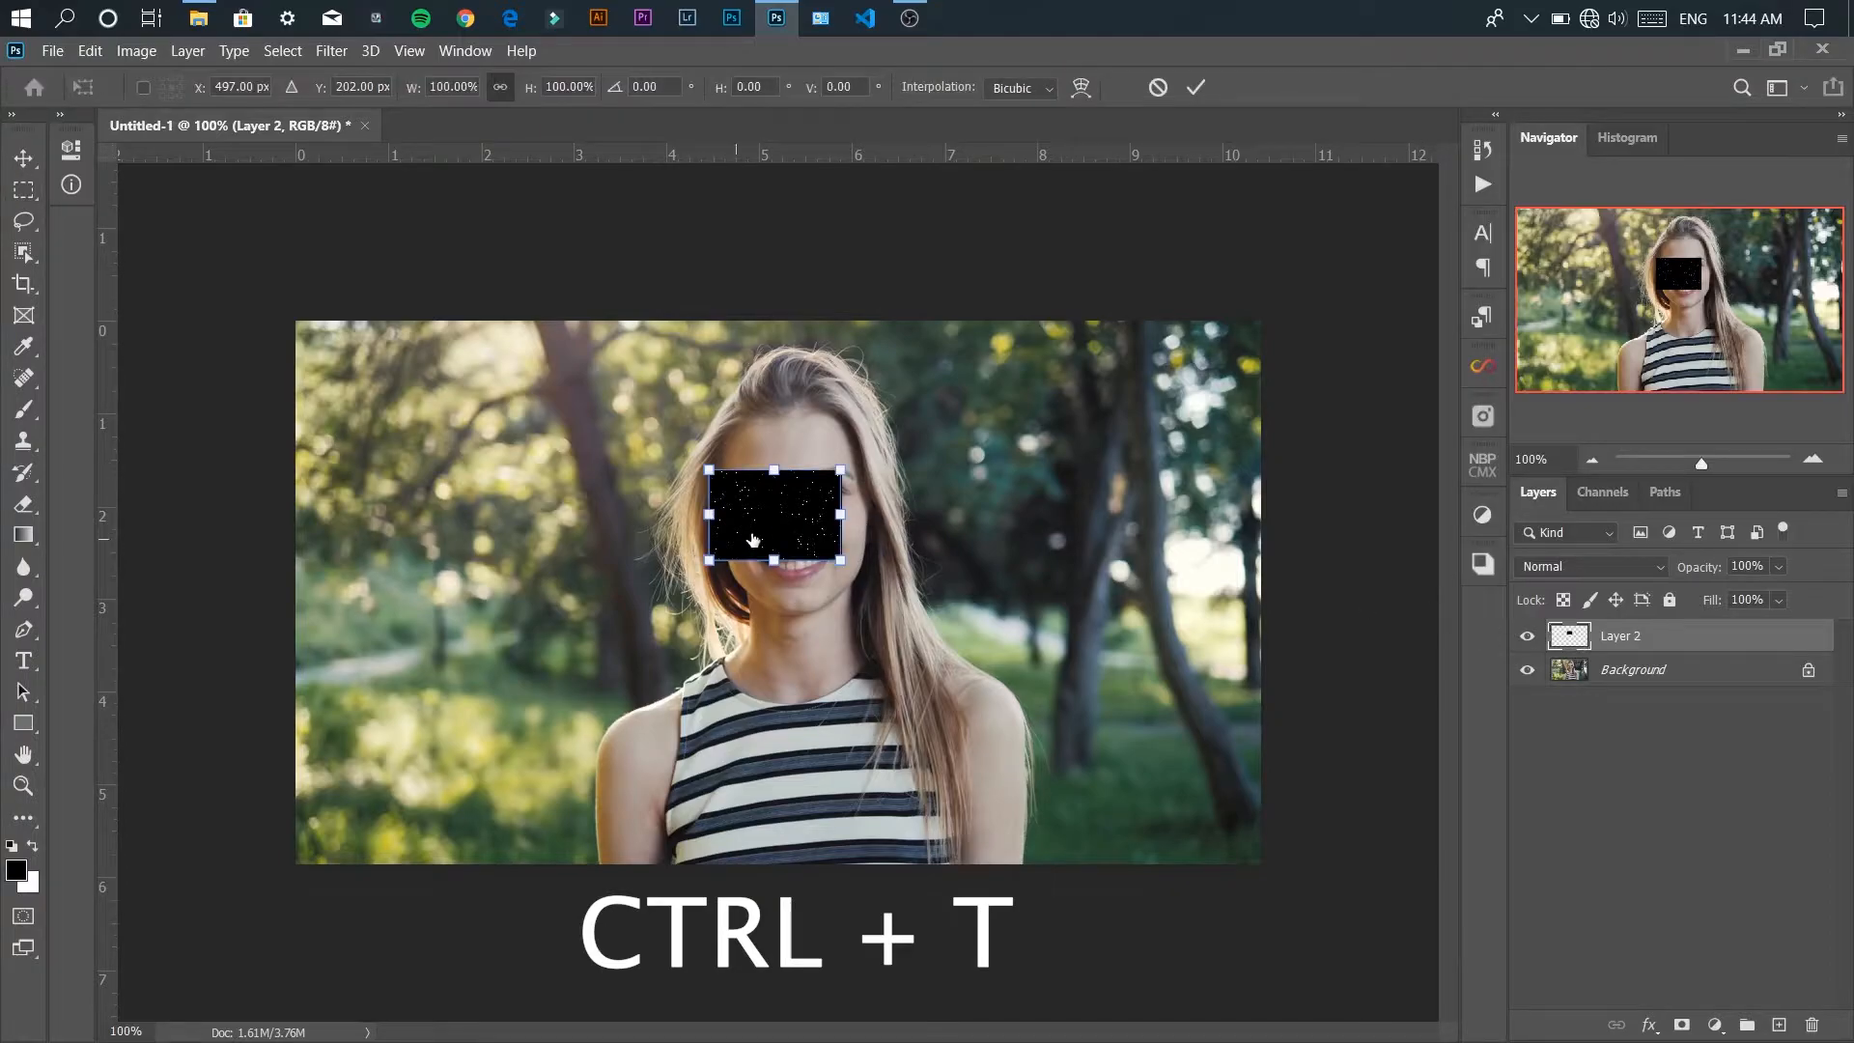
pyautogui.moveTo(709, 470); pyautogui.dragTo(547, 351)
pyautogui.moveTo(742, 505); pyautogui.dragTo(488, 461)
pyautogui.moveTo(597, 527); pyautogui.dragTo(1098, 932)
pyautogui.moveTo(1133, 606); pyautogui.dragTo(1281, 616)
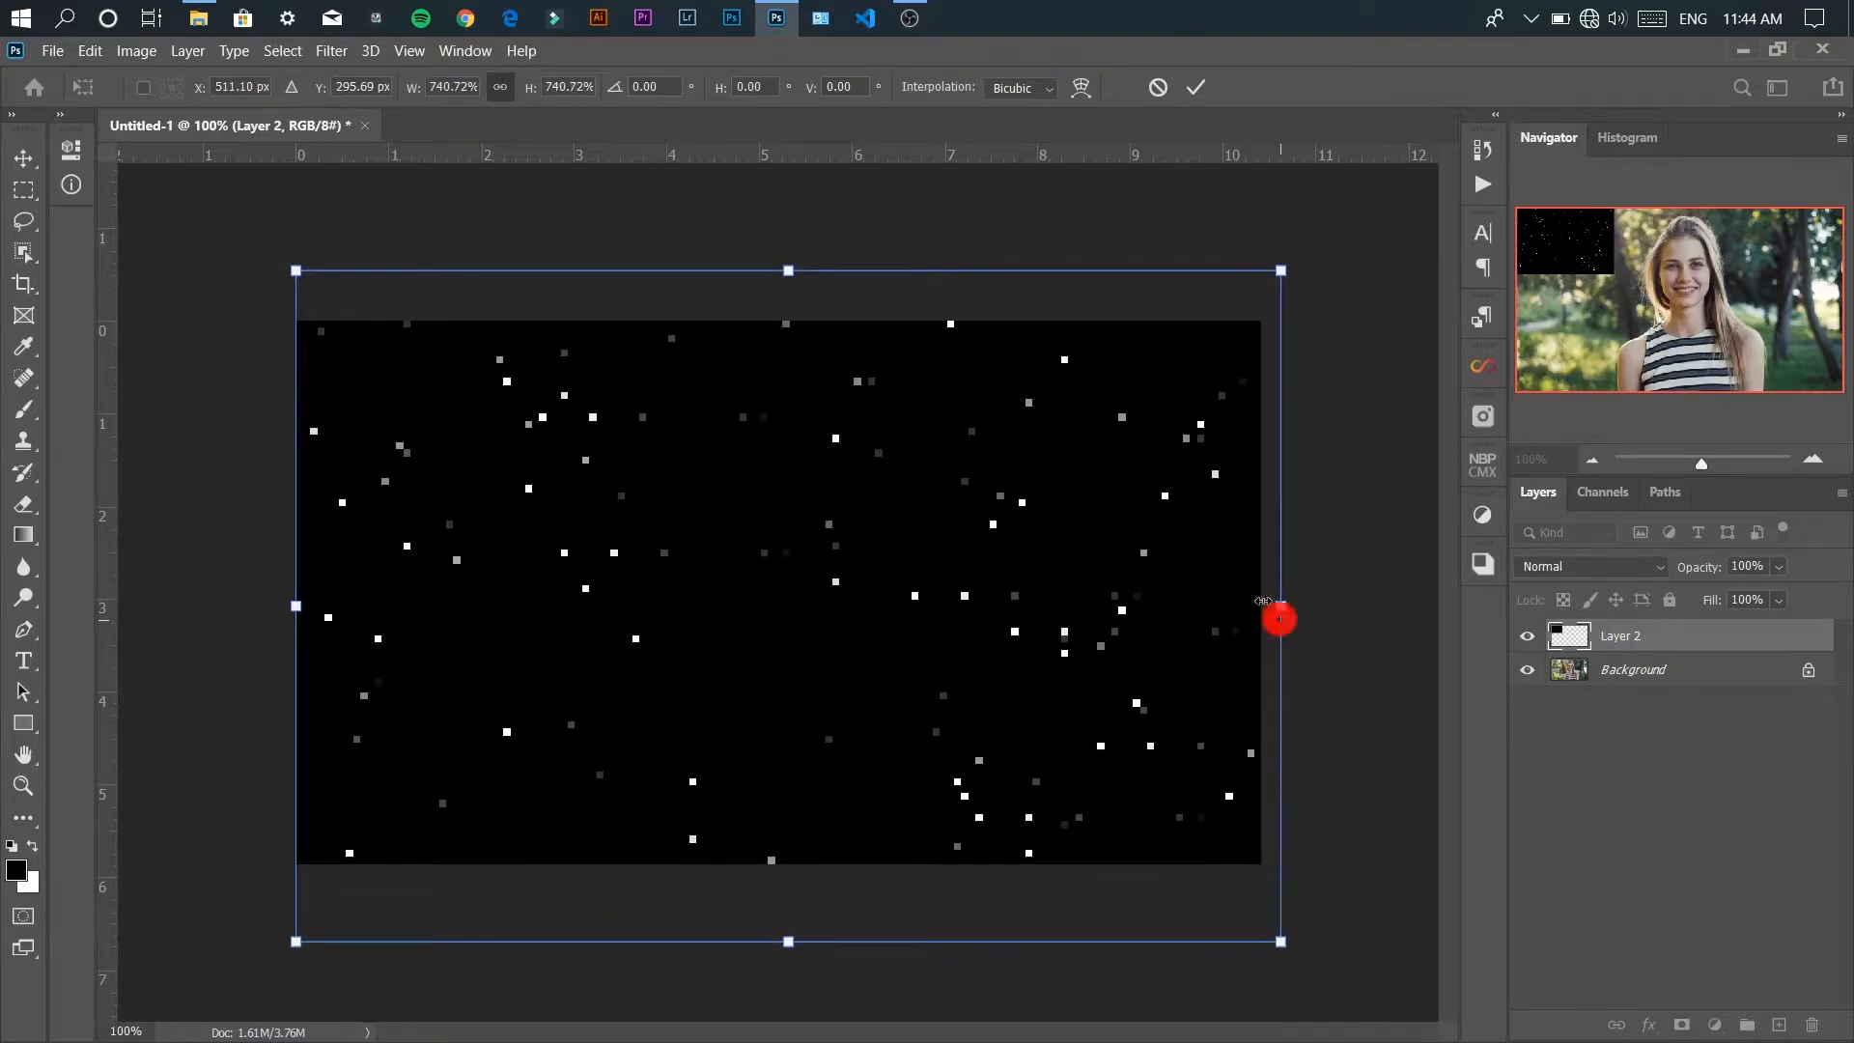
pyautogui.click(1198, 87)
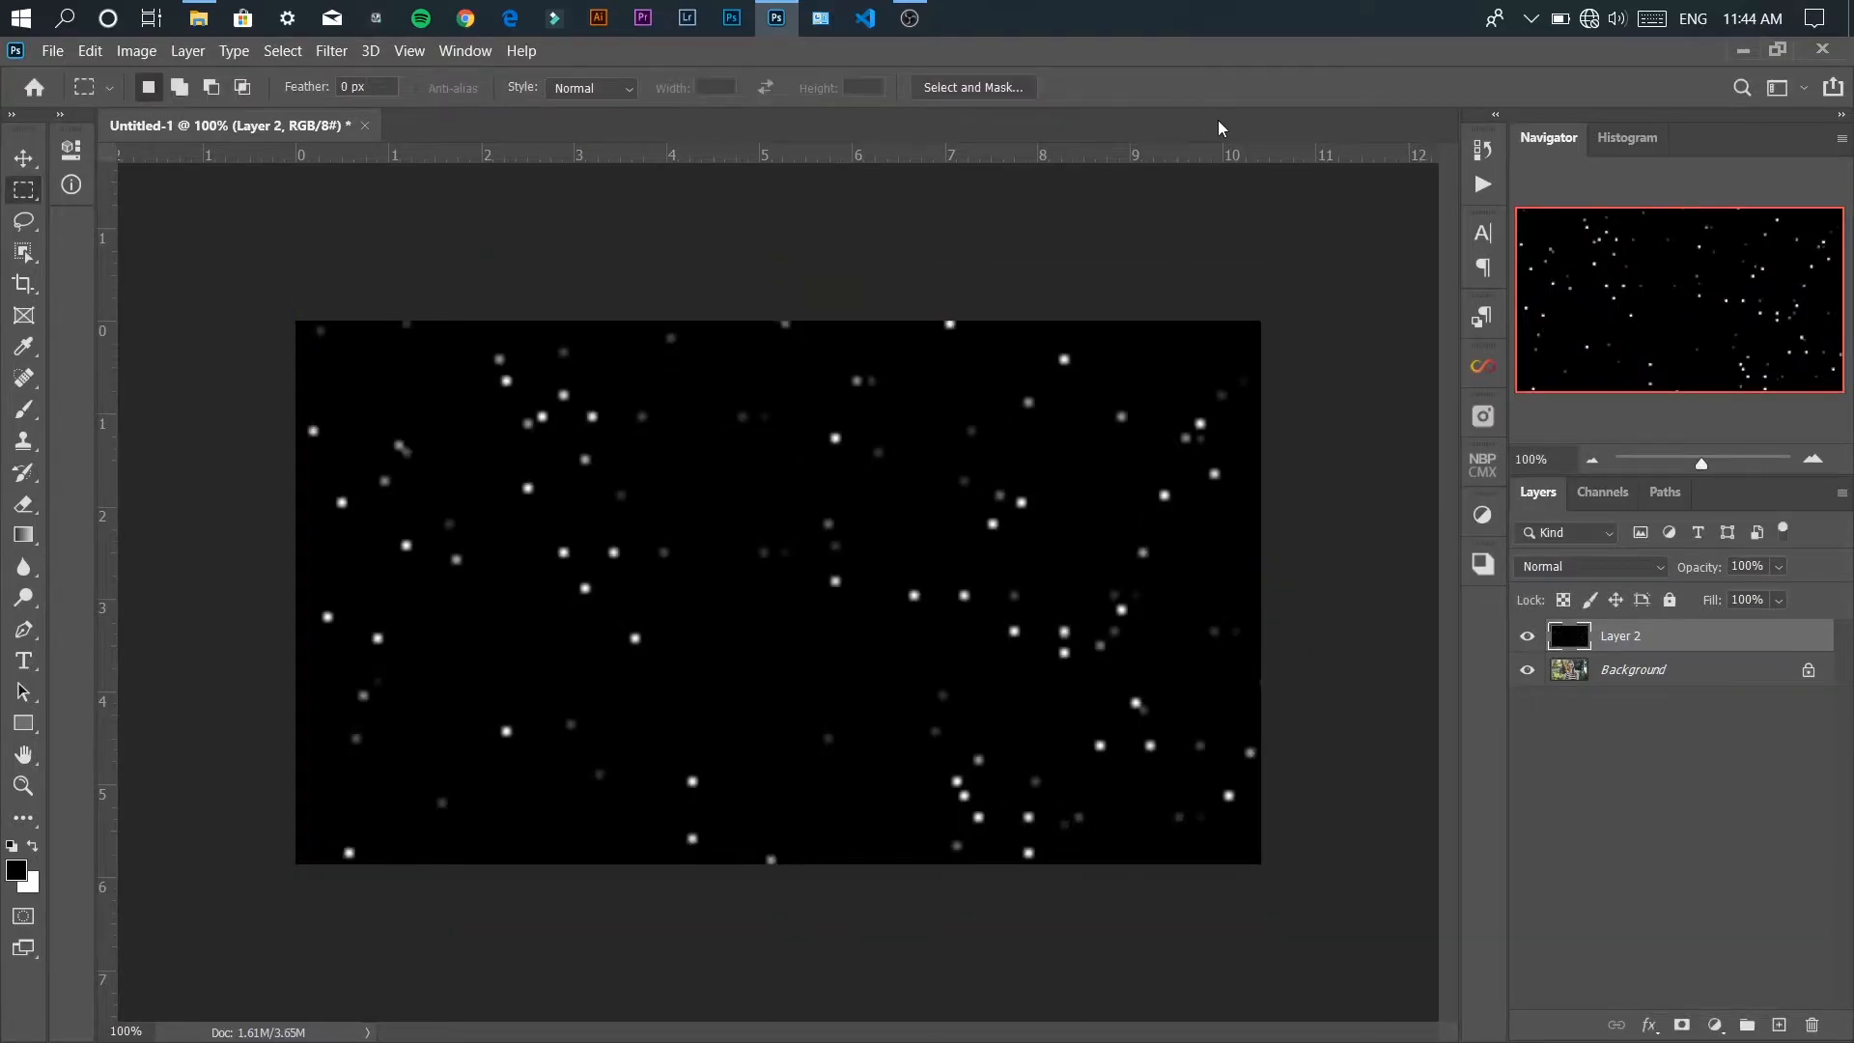
# - Set Layer 2's blend mode to Screen and compare the photo with the layer hidden and shown
pyautogui.click(1569, 568)
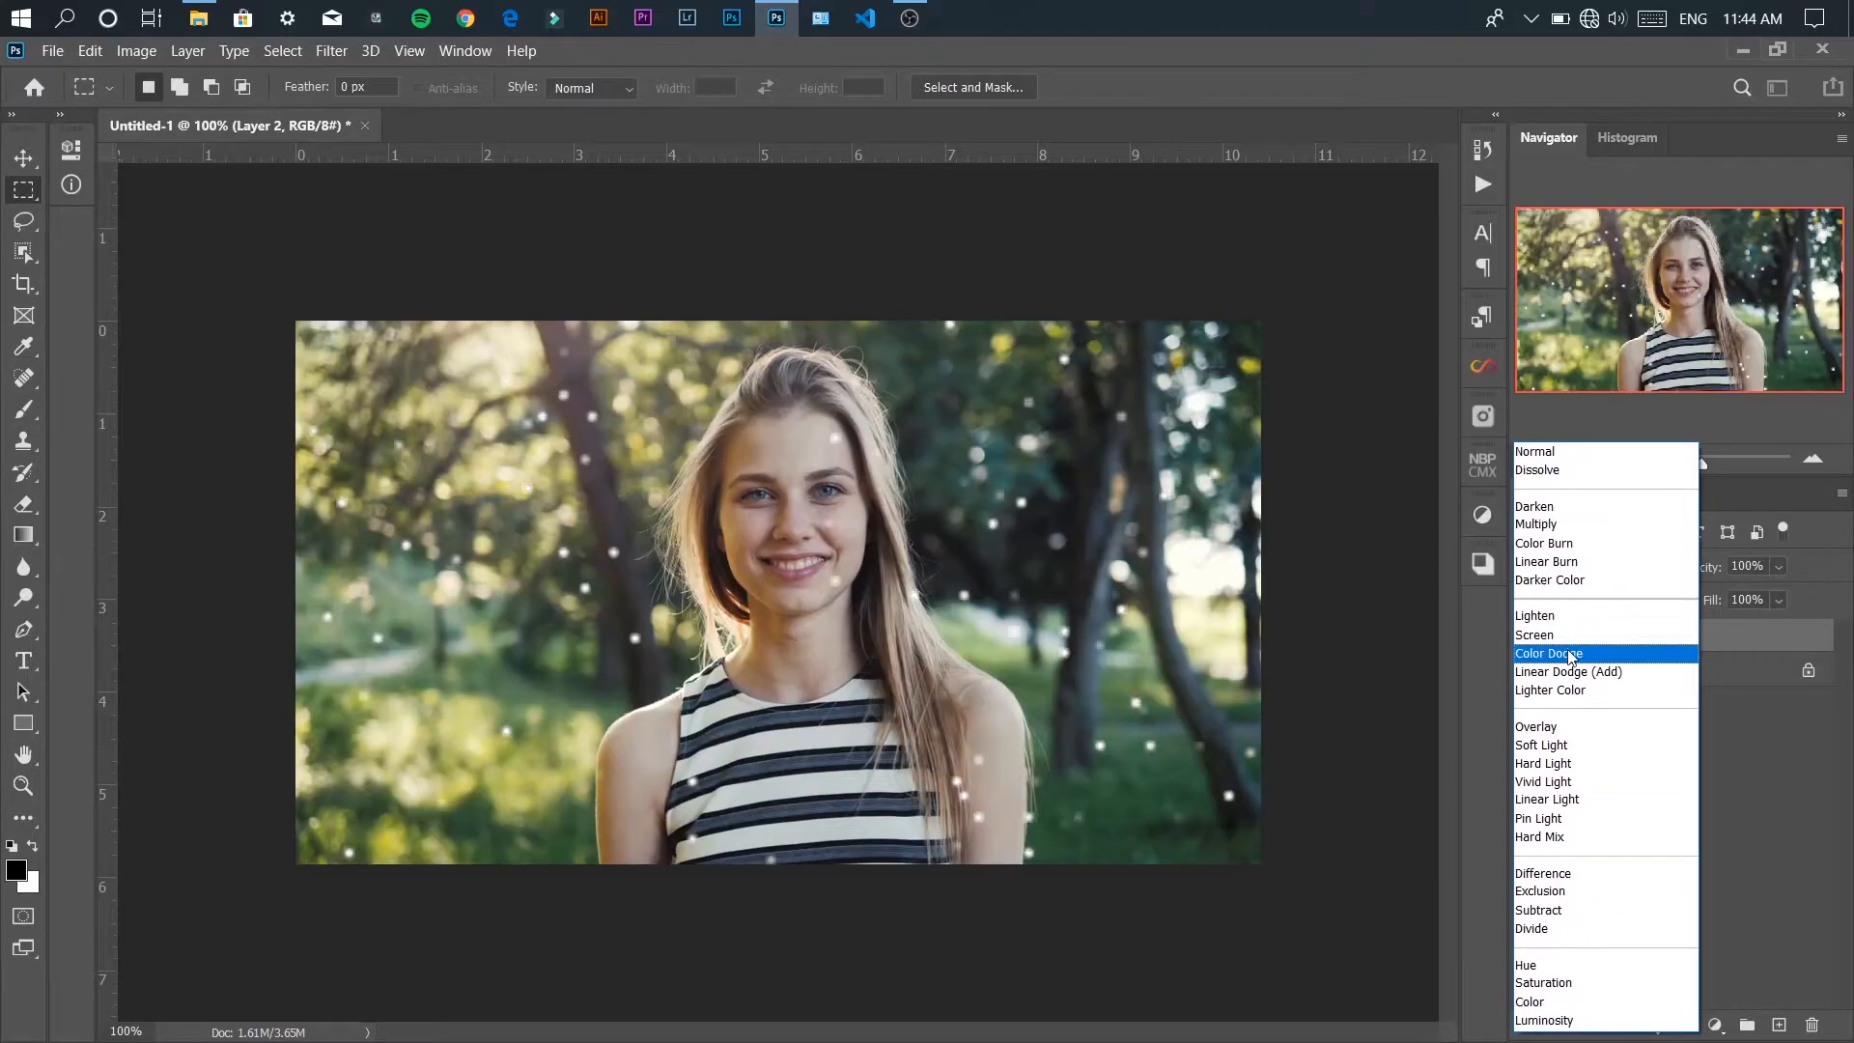
pyautogui.click(1563, 632)
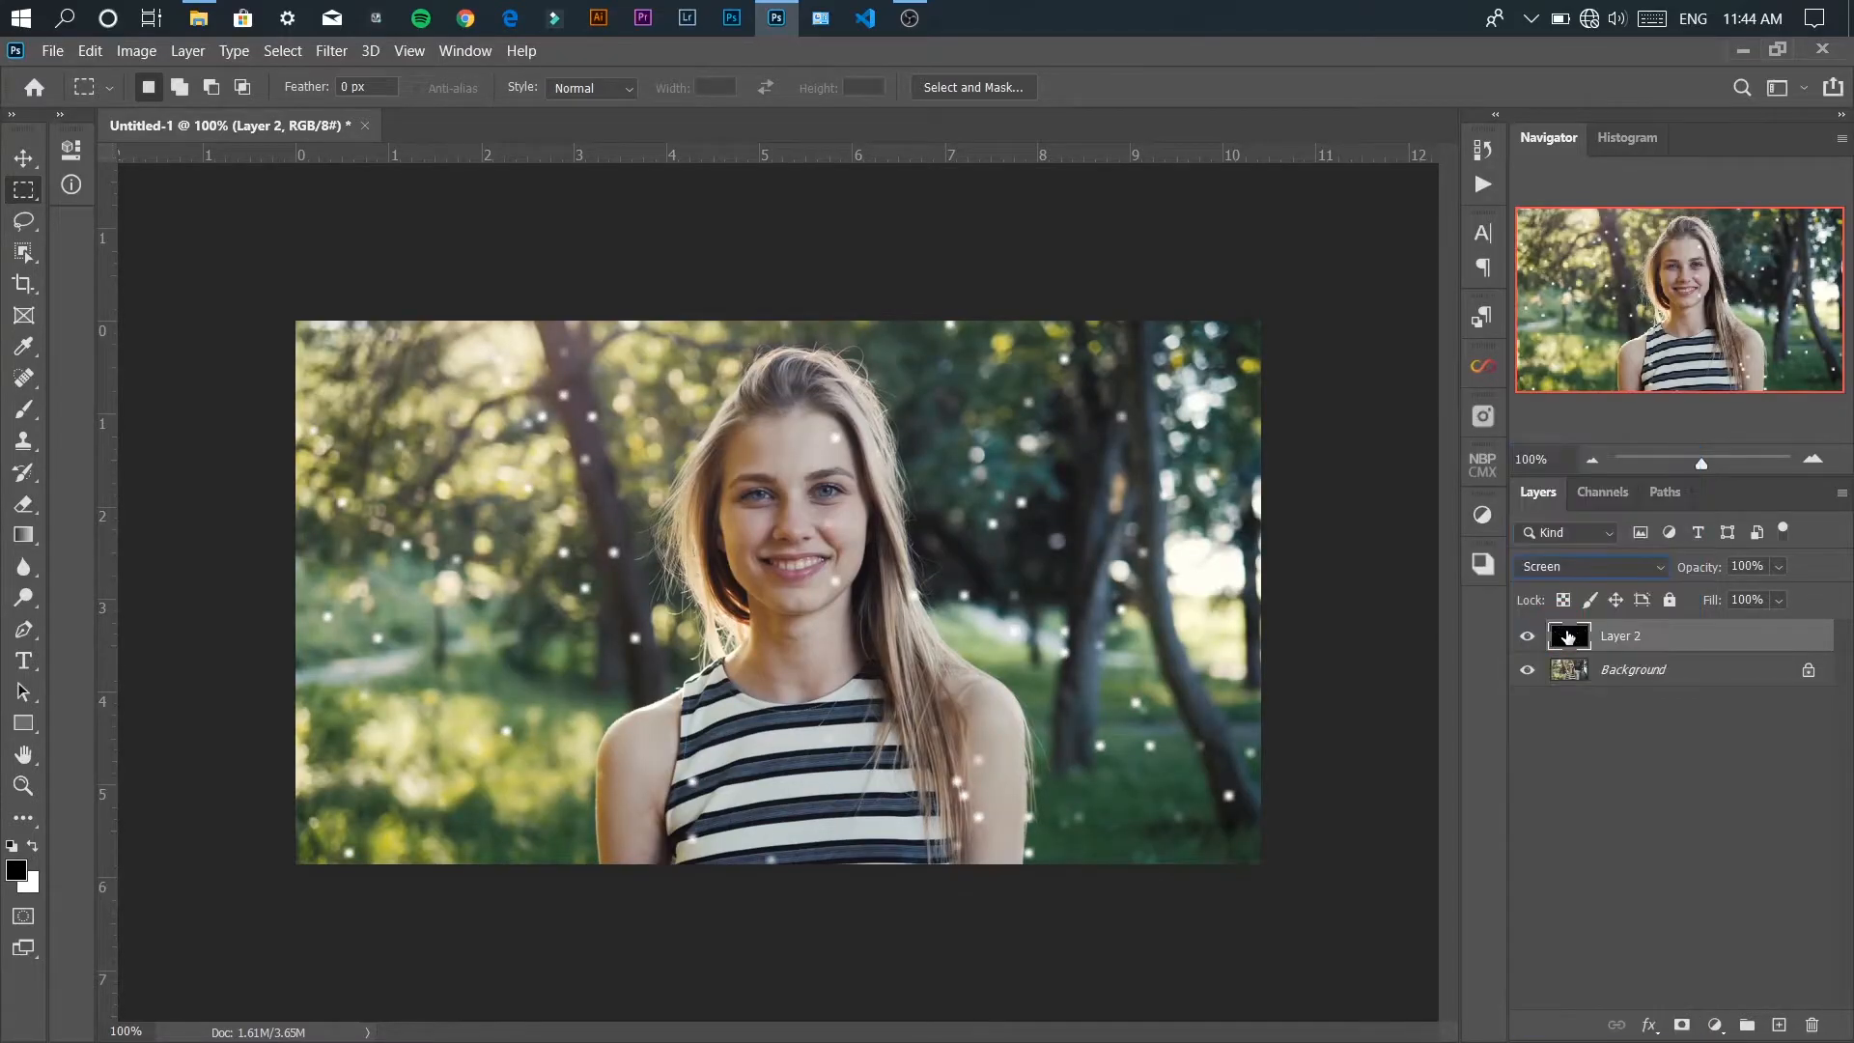
pyautogui.click(1521, 639)
pyautogui.click(1521, 639)
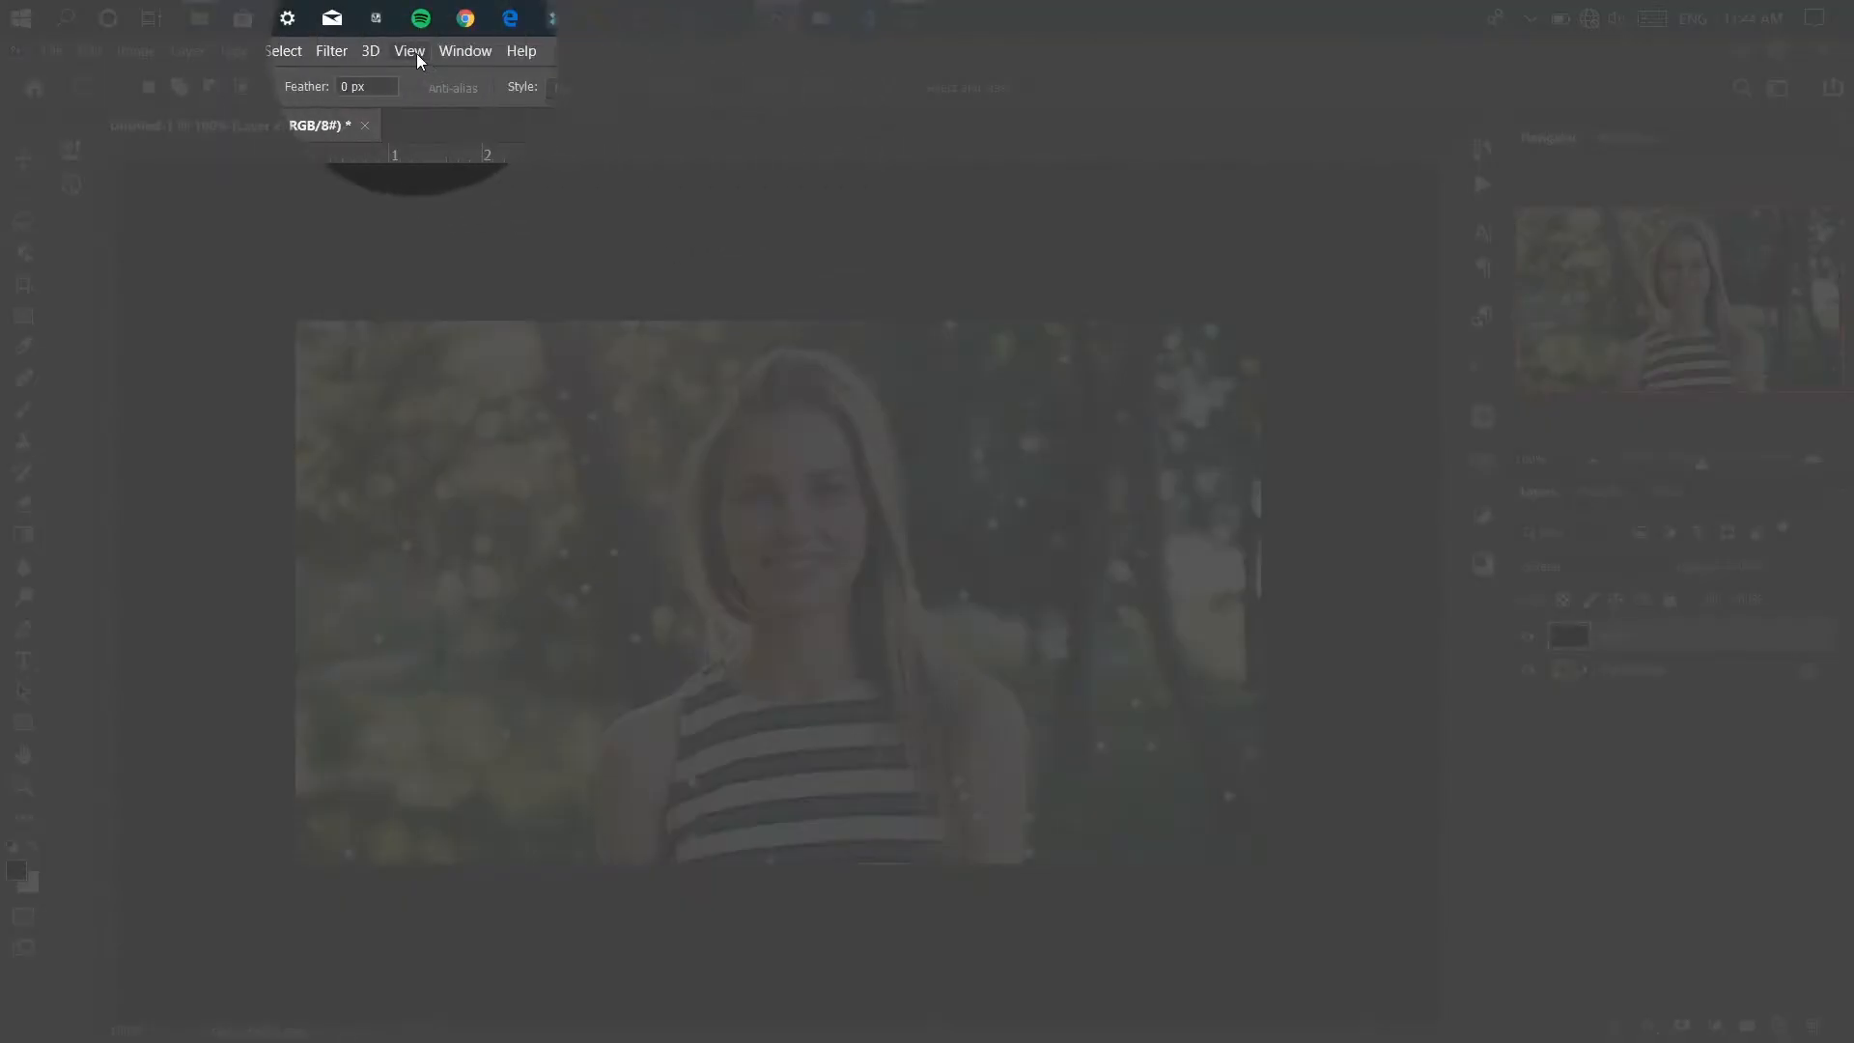
# - Start a Field Blur on Layer 2 with a blur of 28 px
pyautogui.click(345, 58)
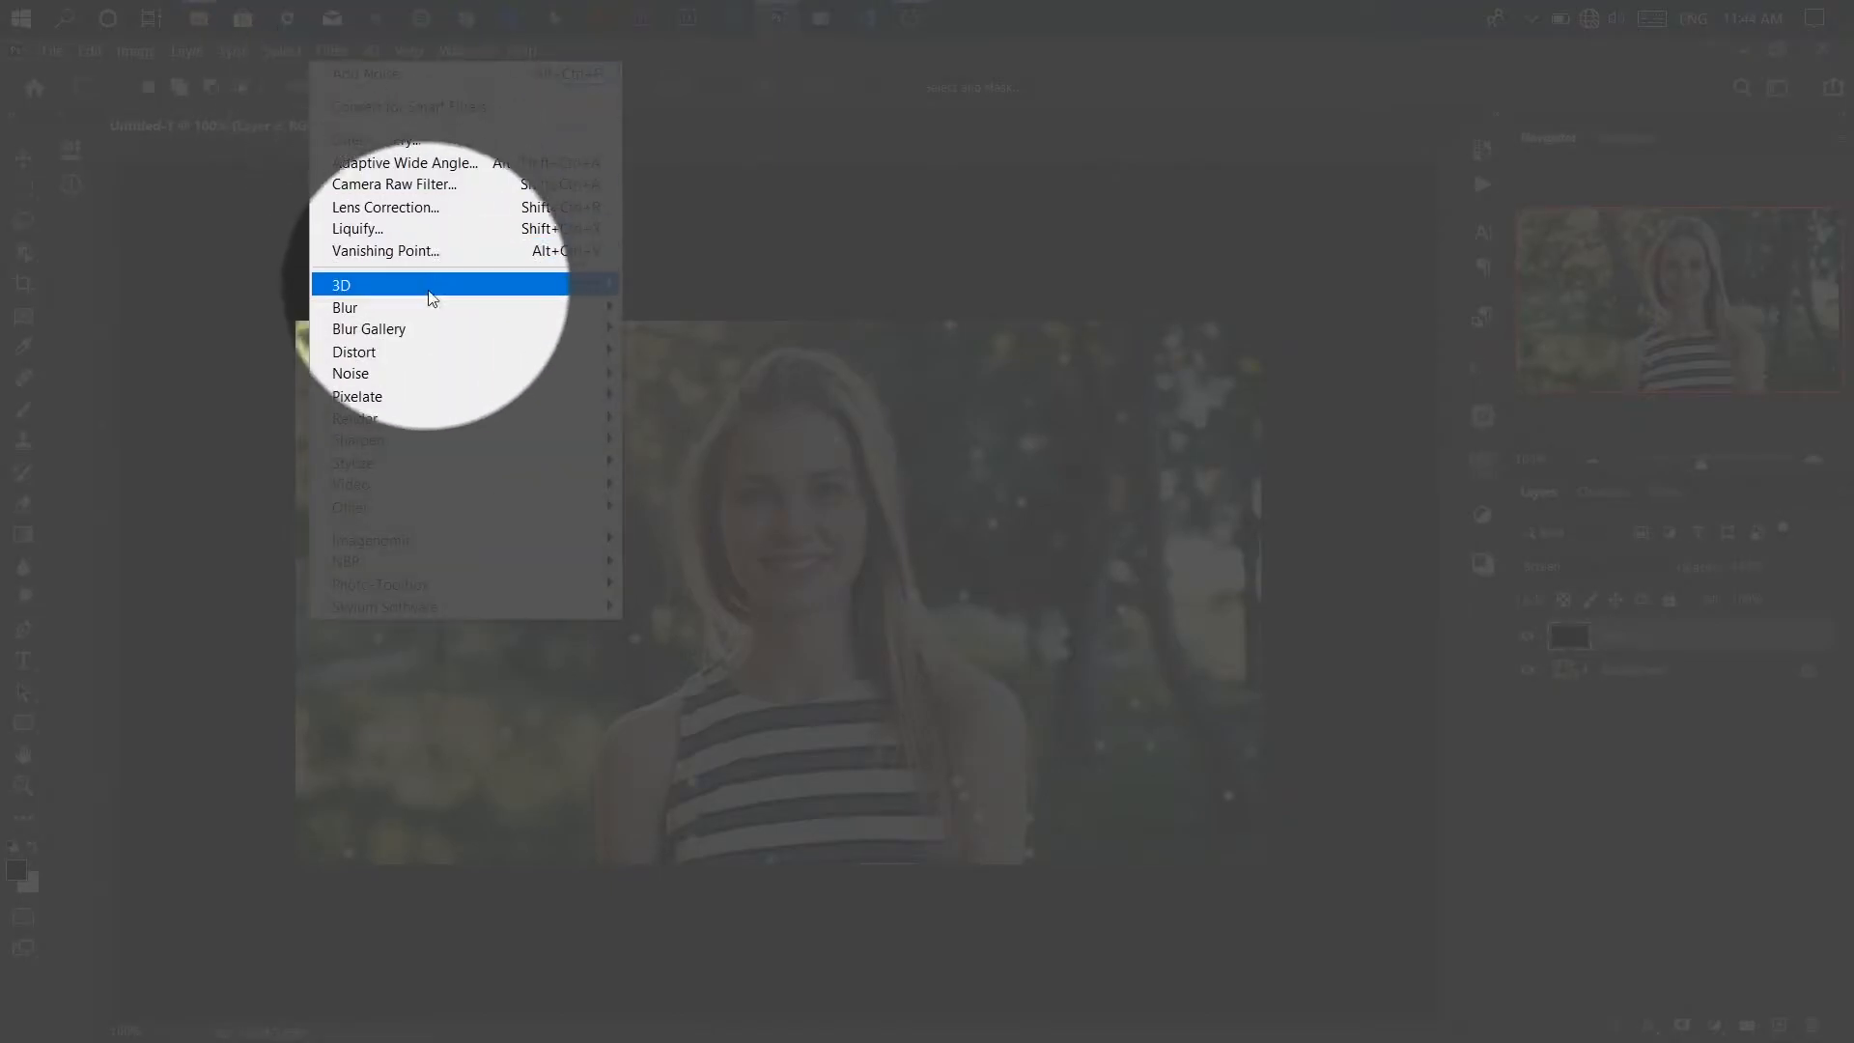
pyautogui.moveTo(434, 329)
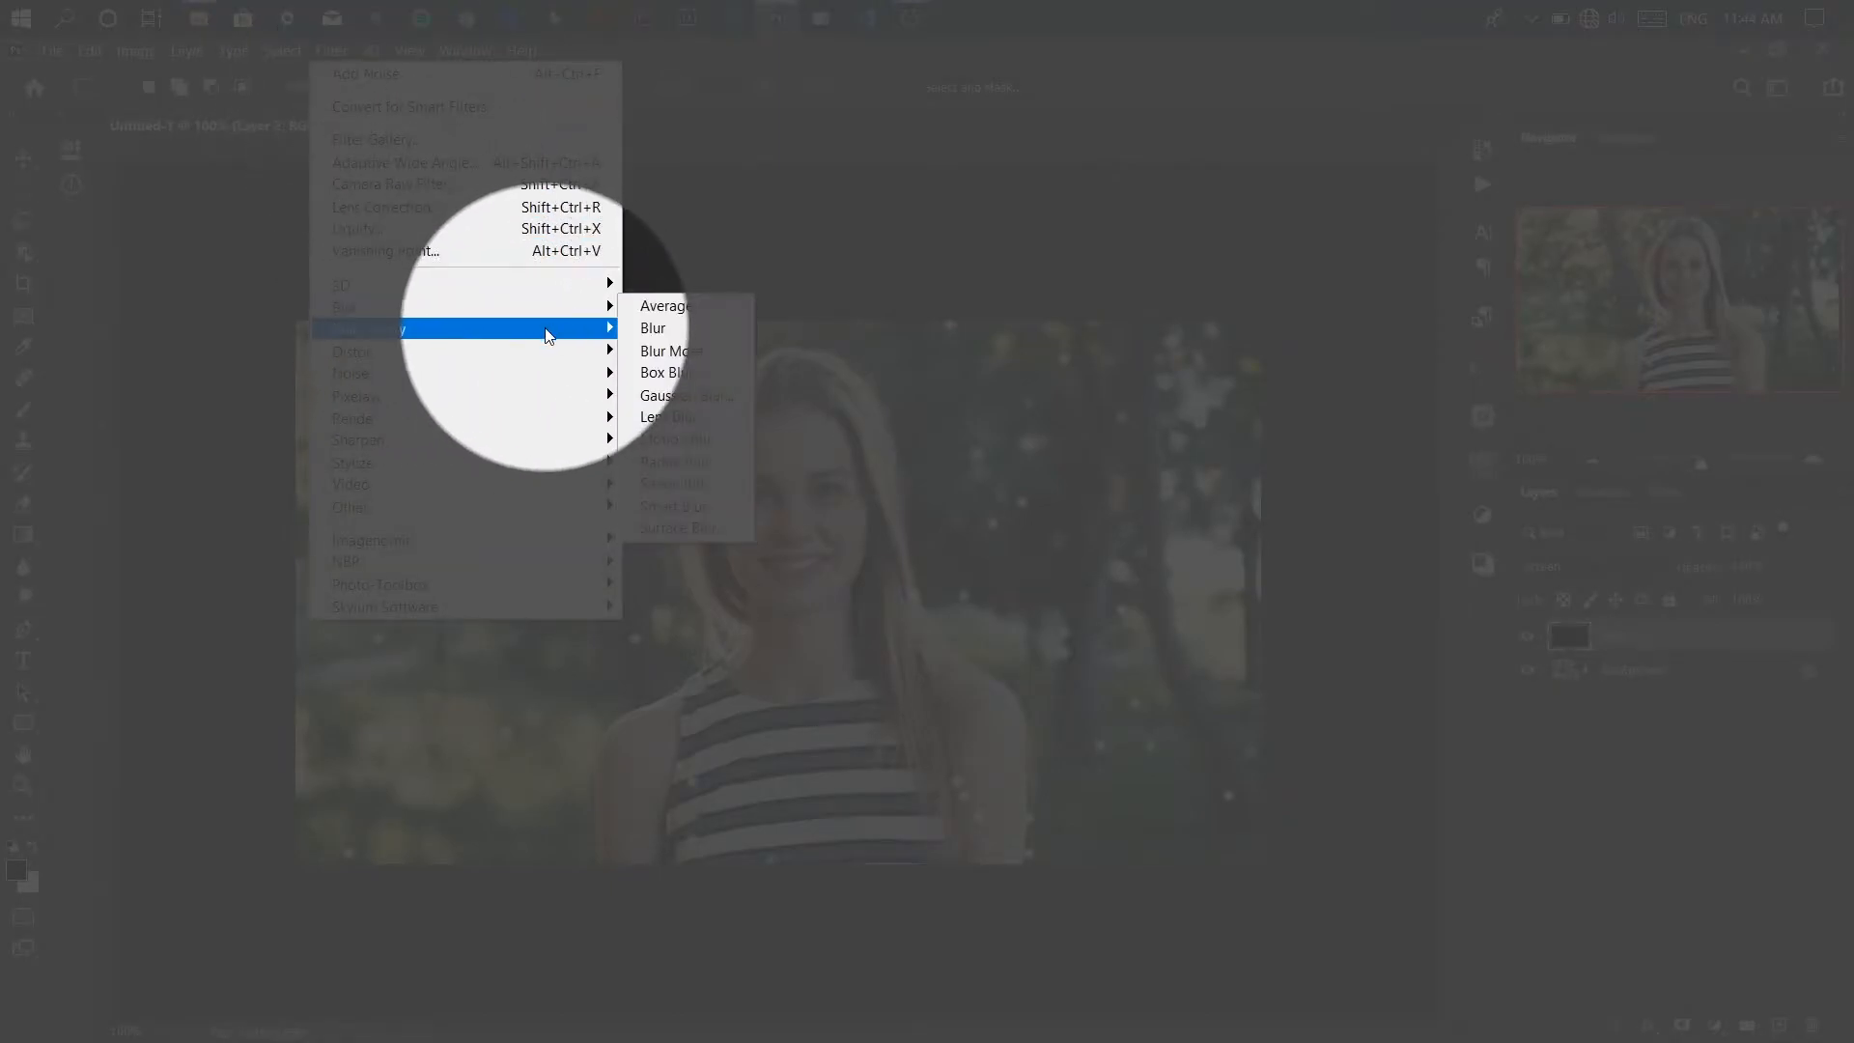
pyautogui.click(663, 328)
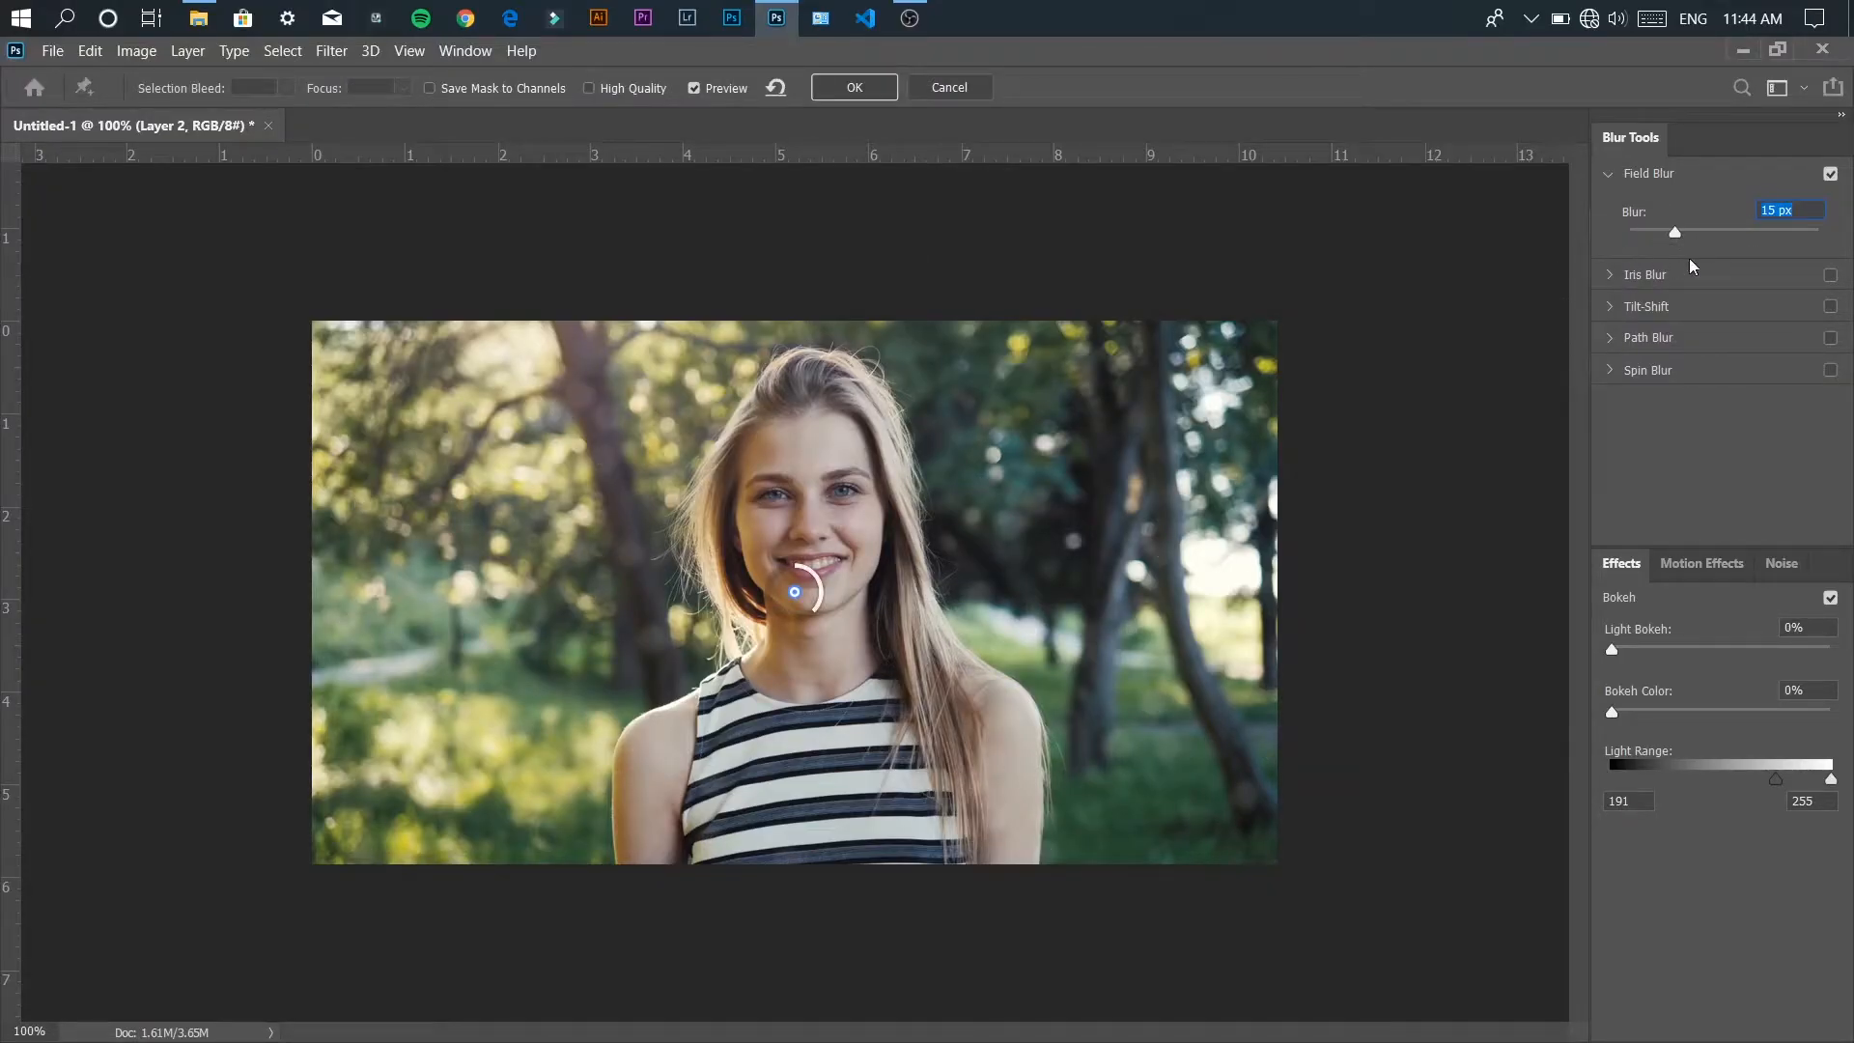
pyautogui.moveTo(1676, 234); pyautogui.dragTo(1688, 235)
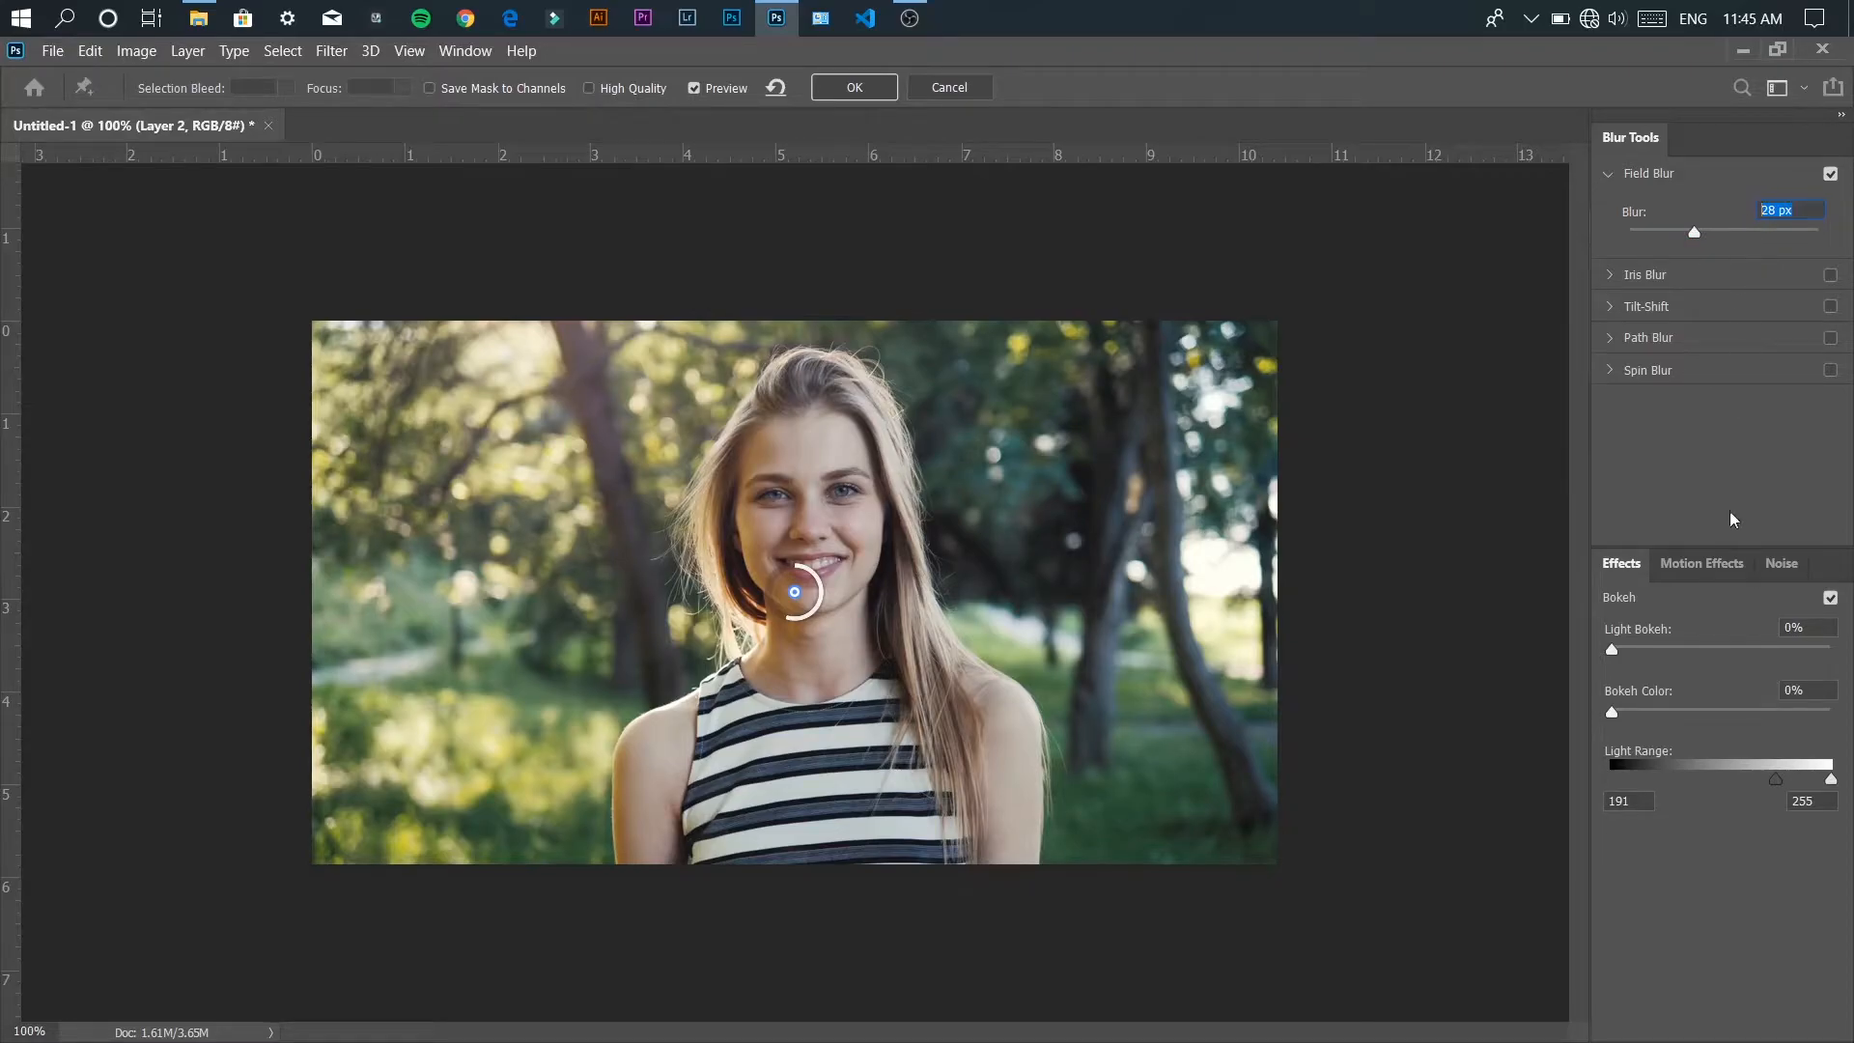
# - Set the blur's light bokeh to 70% and its bokeh color to 85%
pyautogui.moveTo(1612, 659); pyautogui.dragTo(1763, 651)
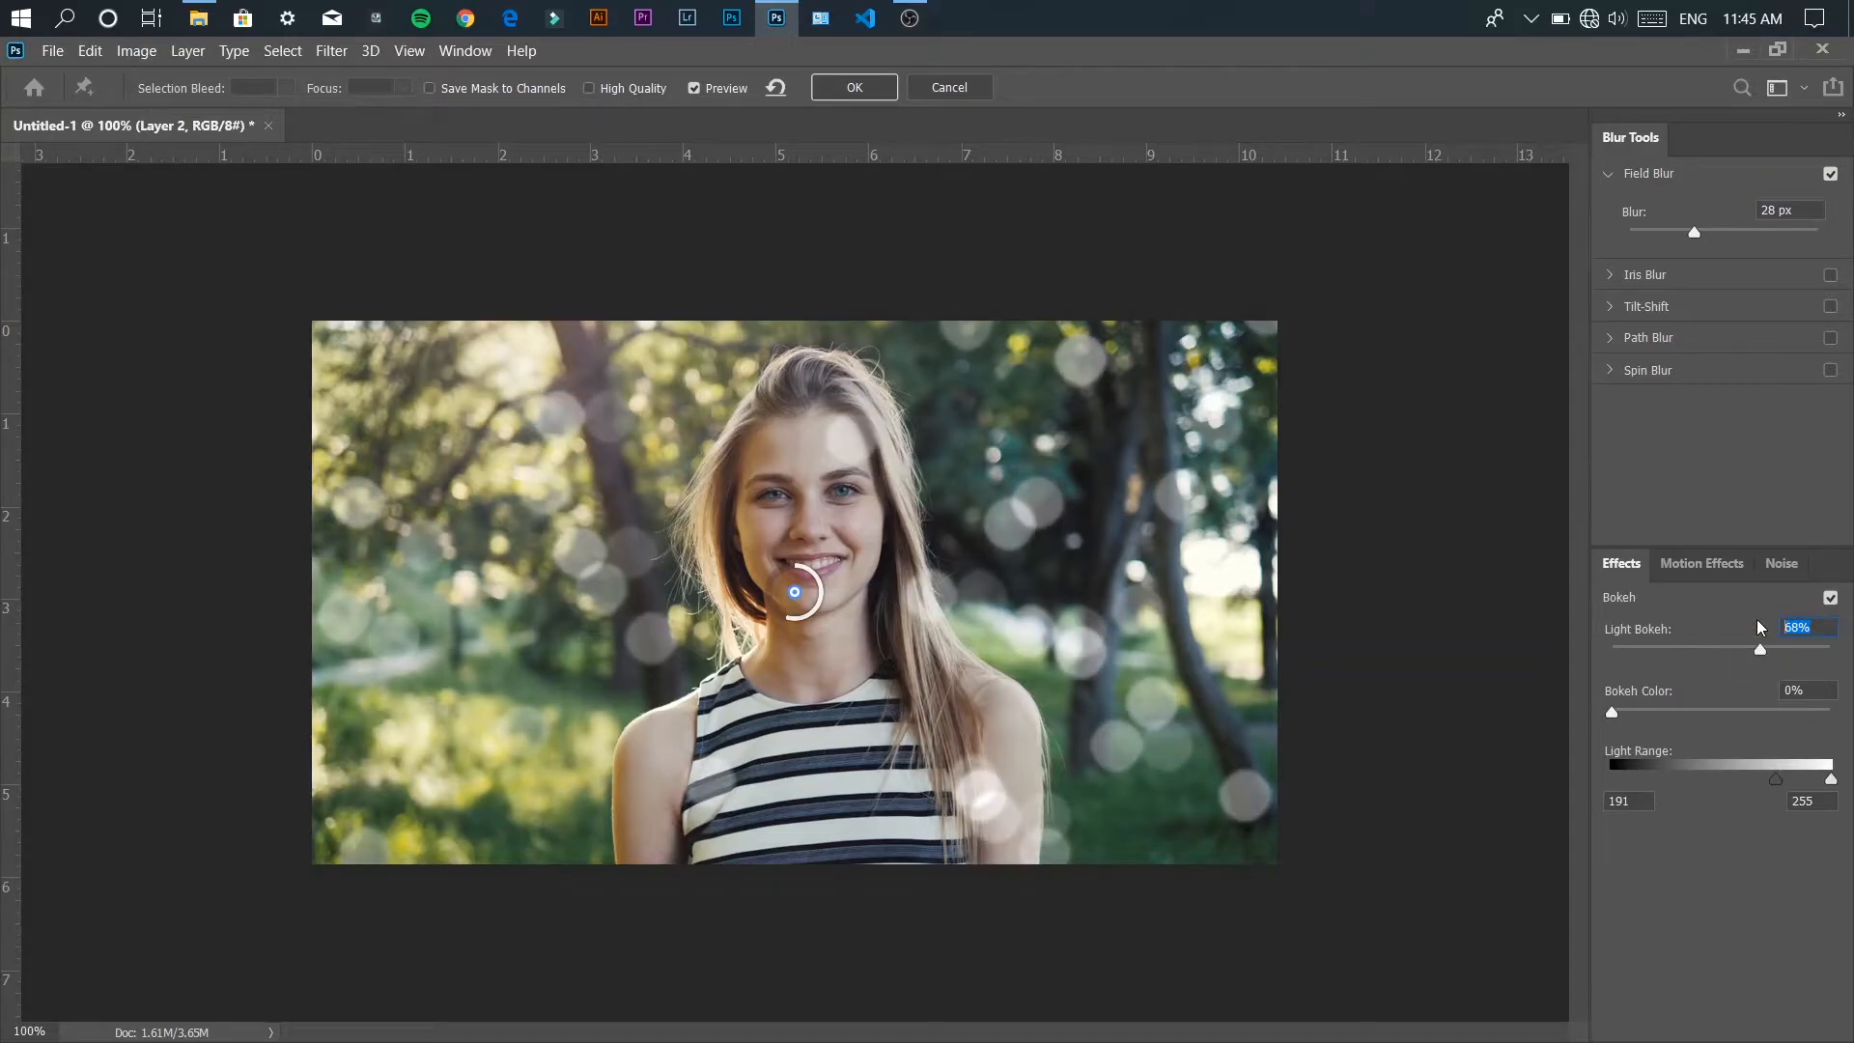
pyautogui.write('70')
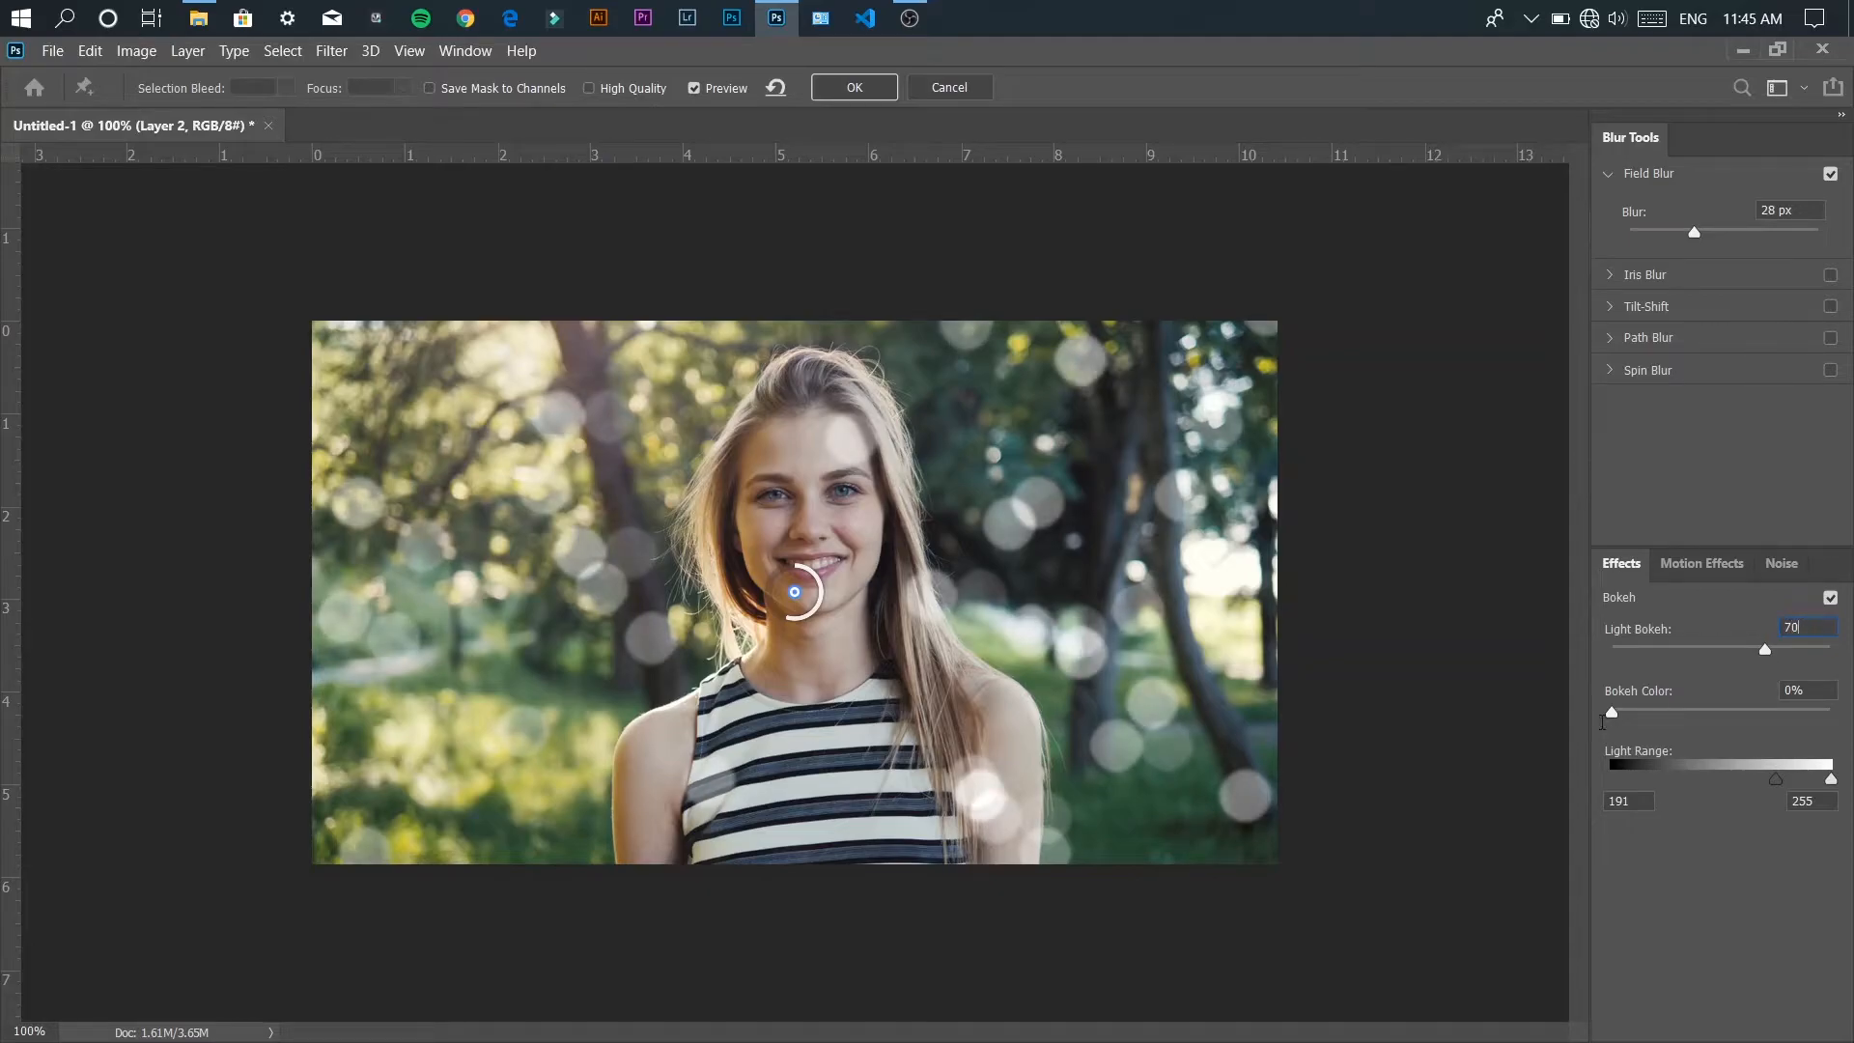
pyautogui.press('Return')
pyautogui.moveTo(1613, 716); pyautogui.dragTo(1800, 732)
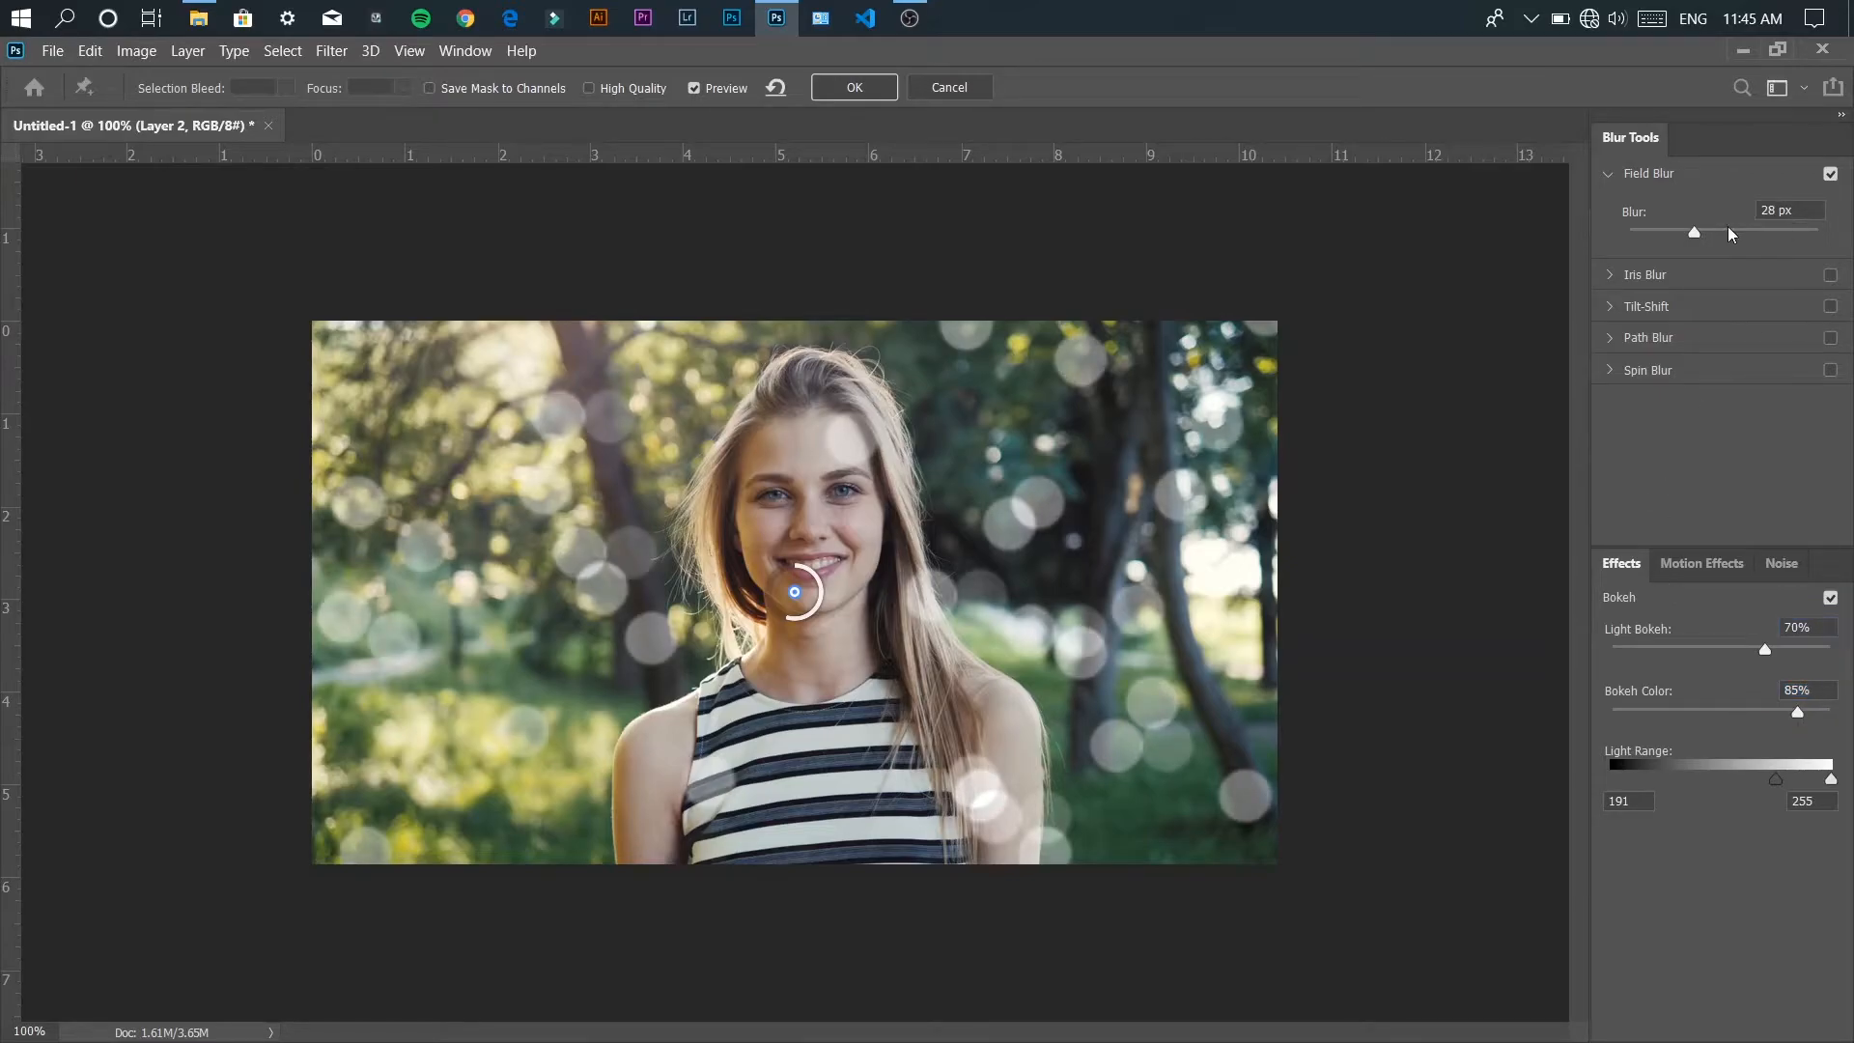
# - Set the Field Blur to 30 px with the light range starting at 198, apply it, and compare with Layer 2 hidden
pyautogui.moveTo(1699, 234); pyautogui.dragTo(1698, 232)
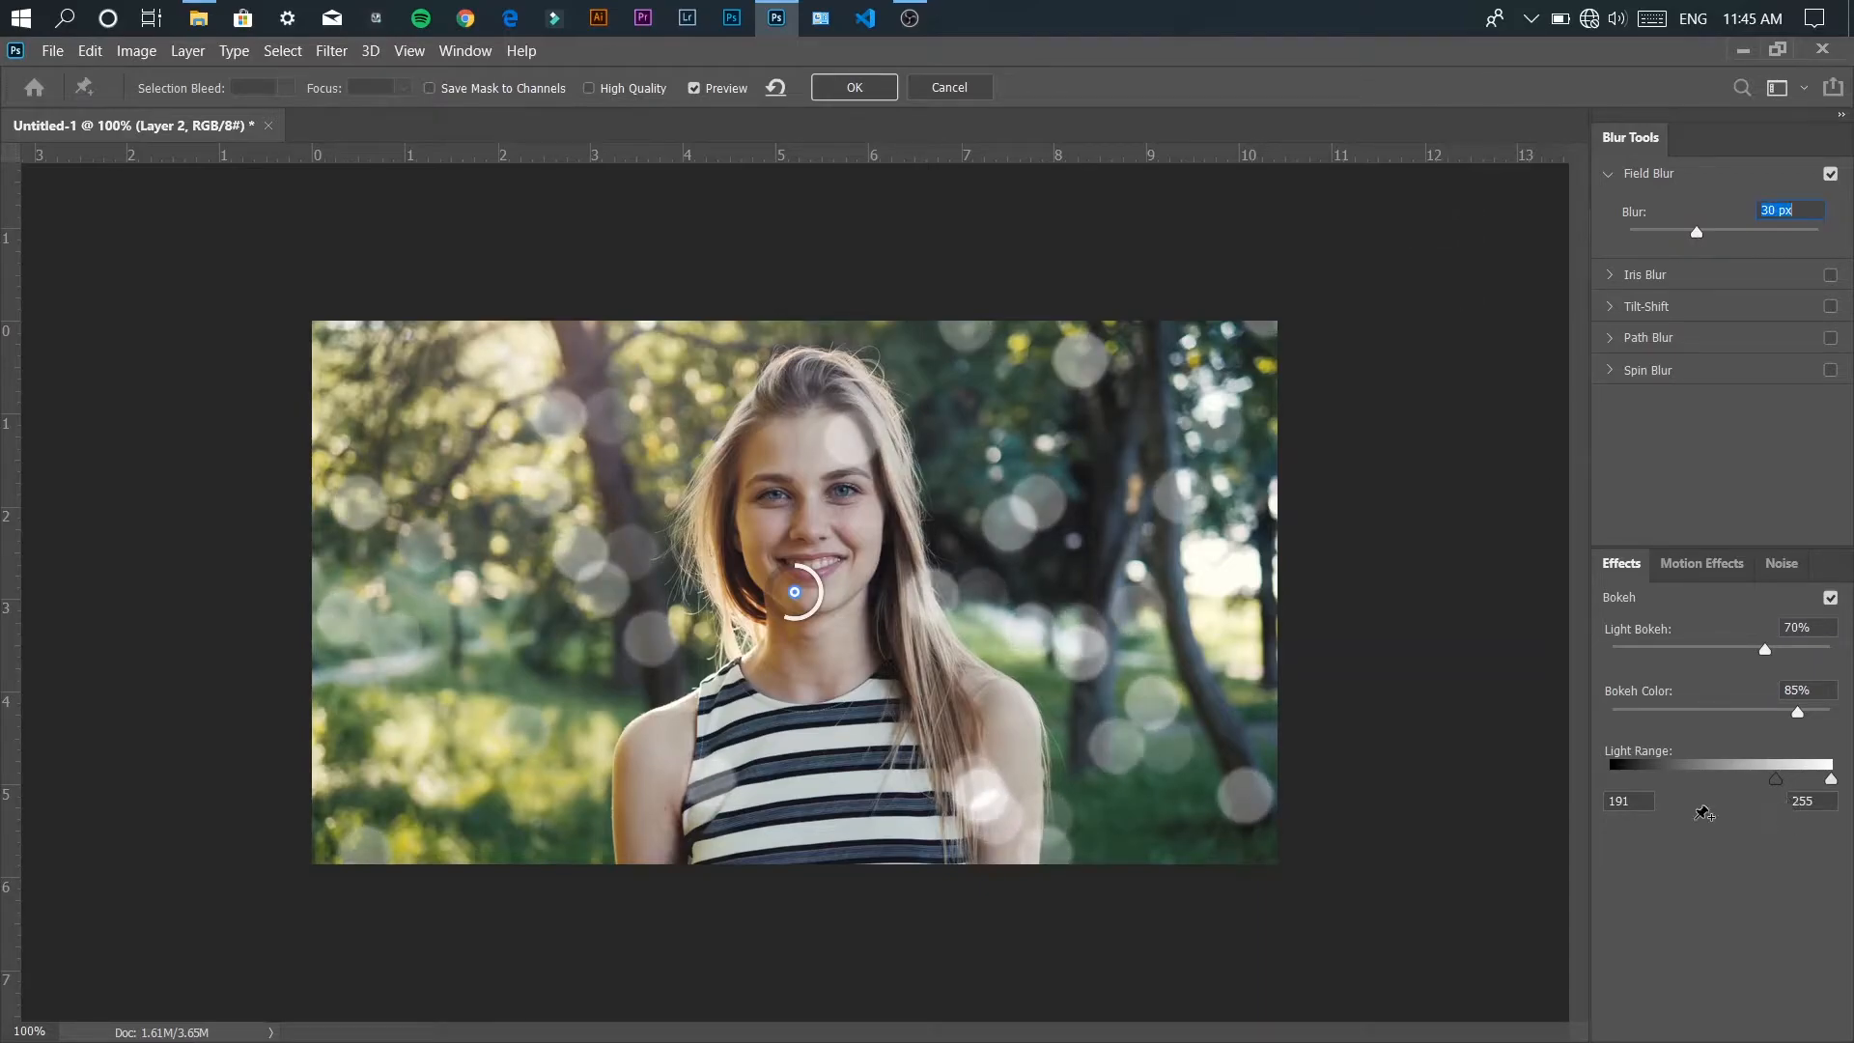
pyautogui.moveTo(1783, 790)
pyautogui.mouseDown()
pyautogui.moveTo(1651, 782)
pyautogui.moveTo(1784, 786)
pyautogui.mouseUp()
pyautogui.moveTo(1785, 784); pyautogui.dragTo(1785, 784)
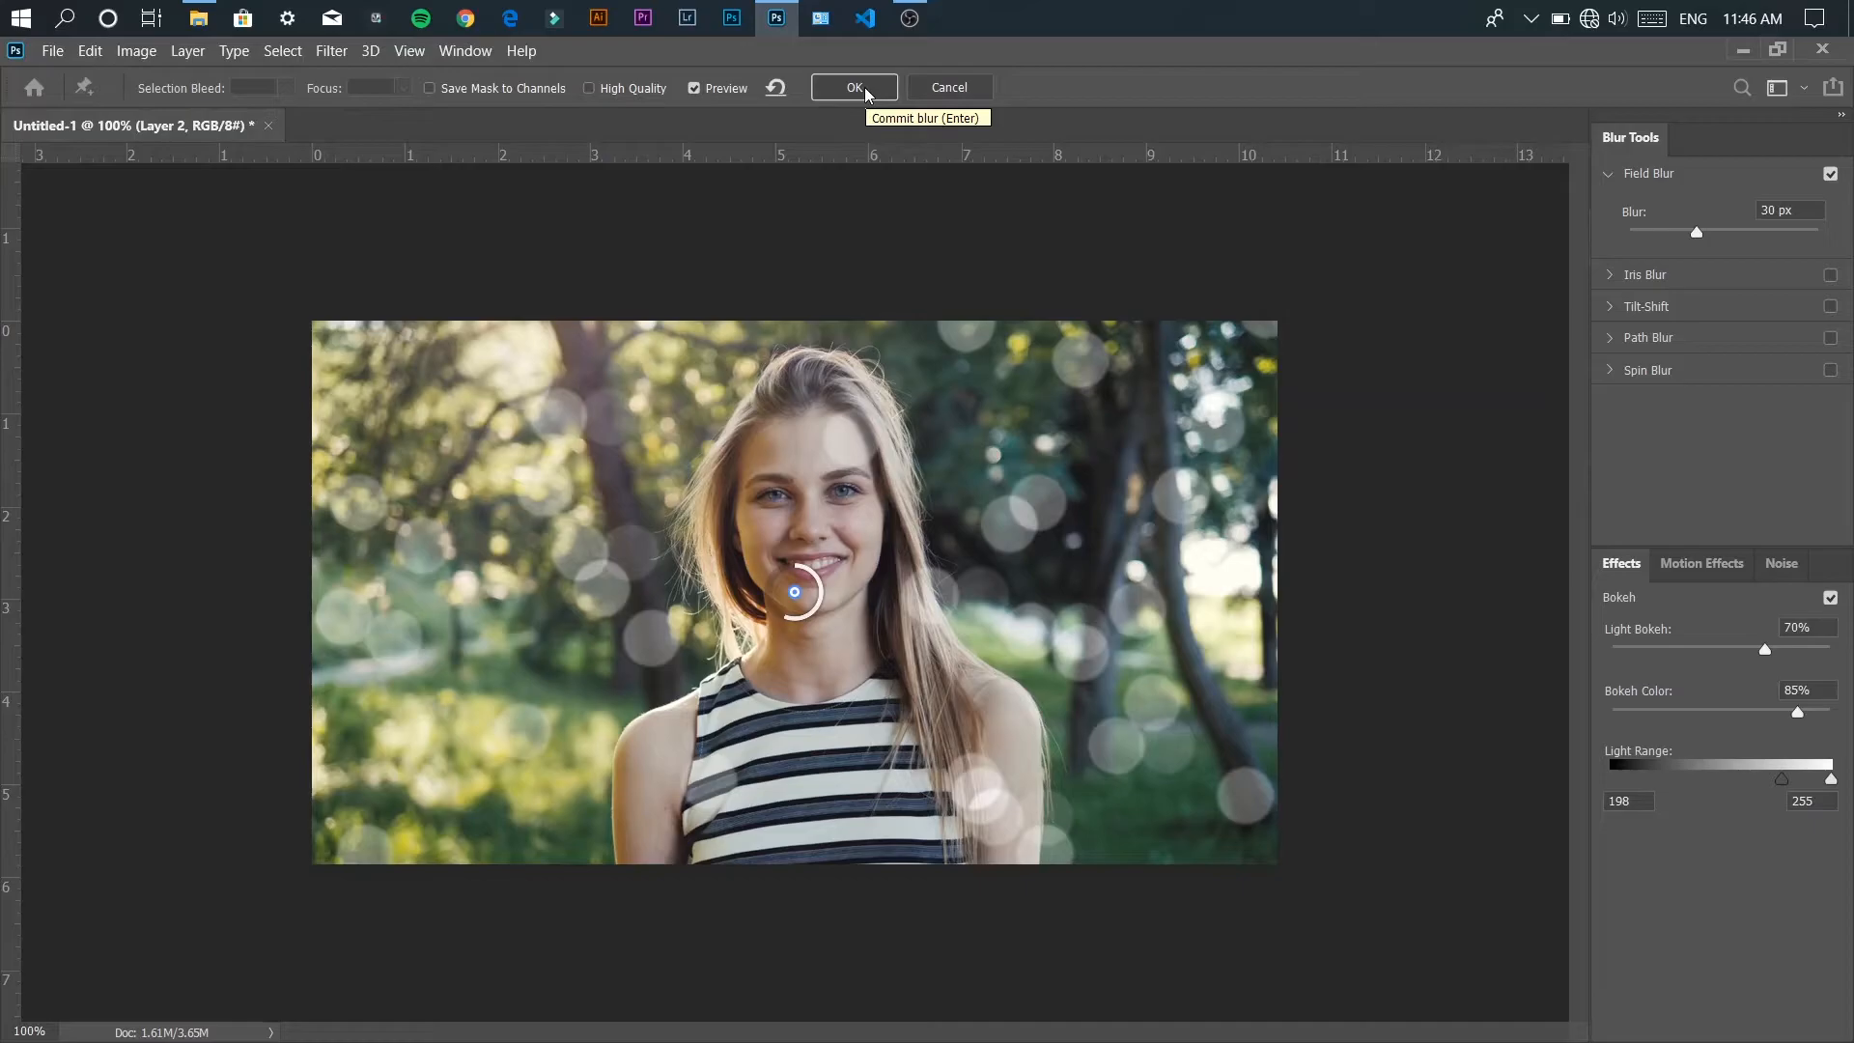
pyautogui.click(854, 88)
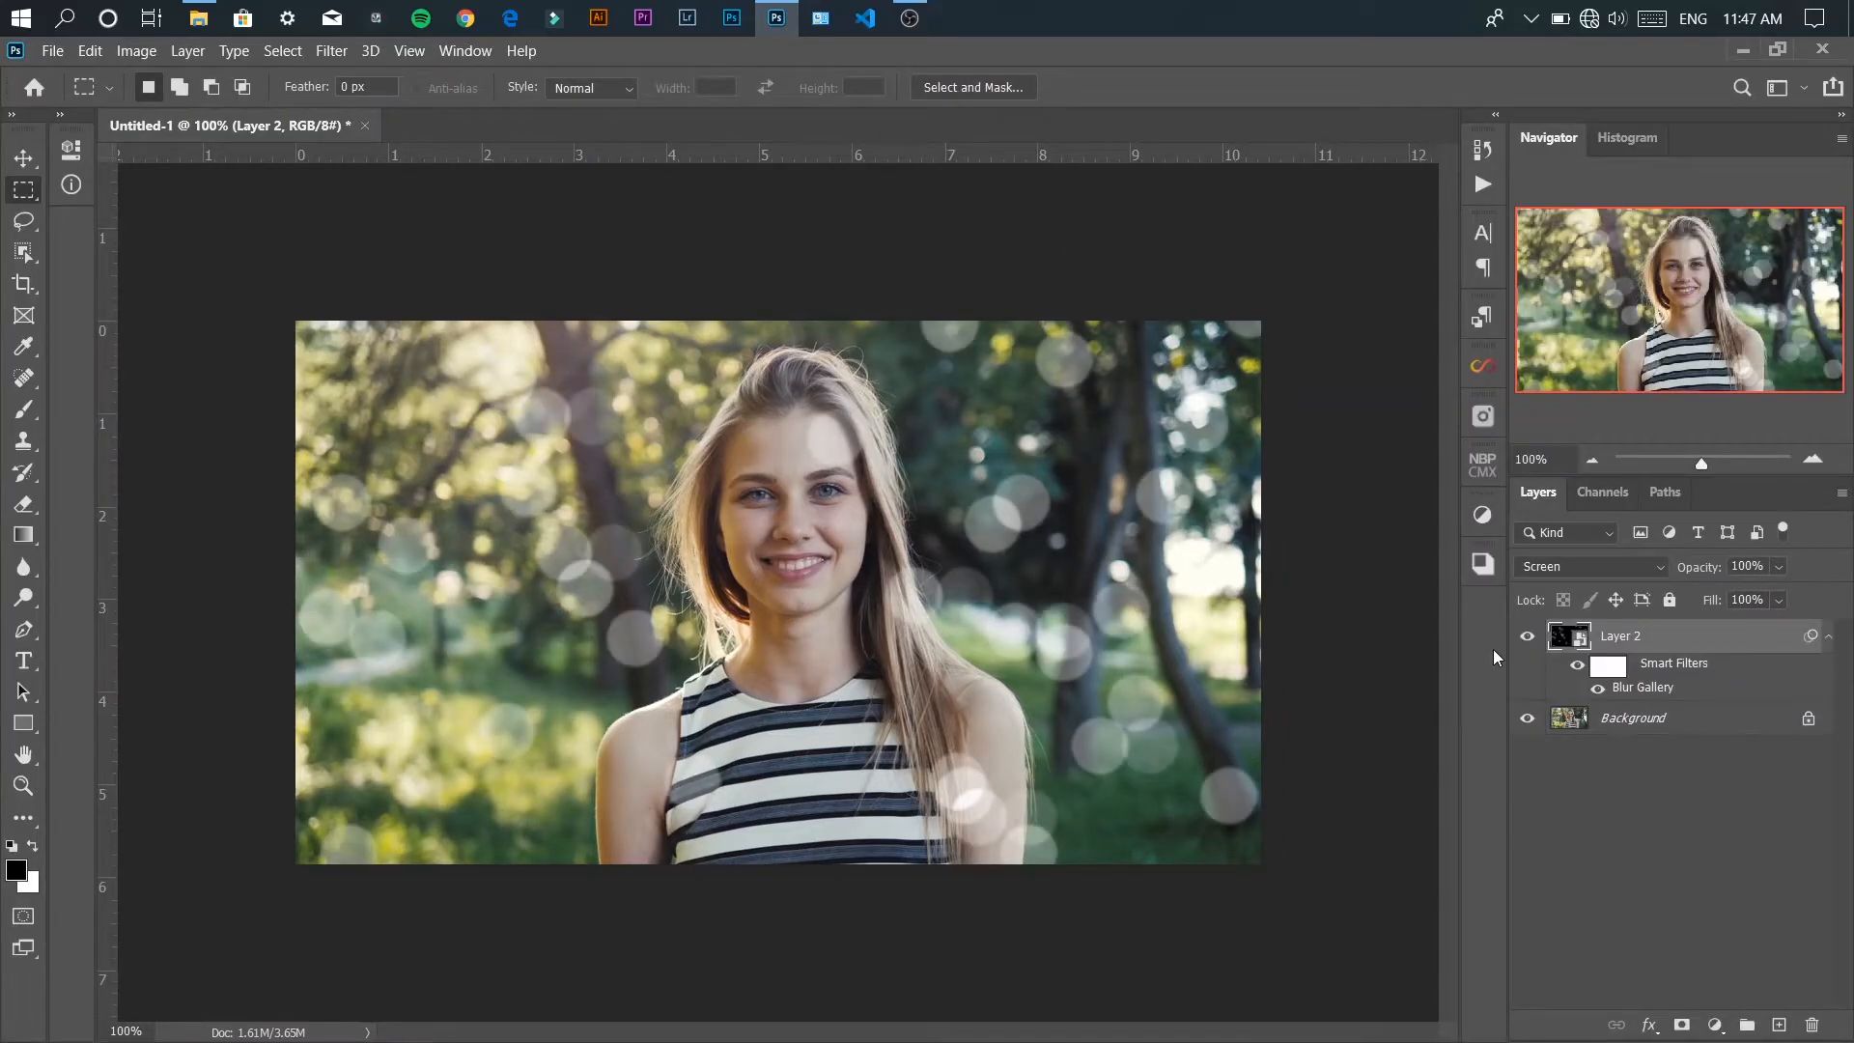
pyautogui.click(1528, 641)
pyautogui.click(1528, 642)
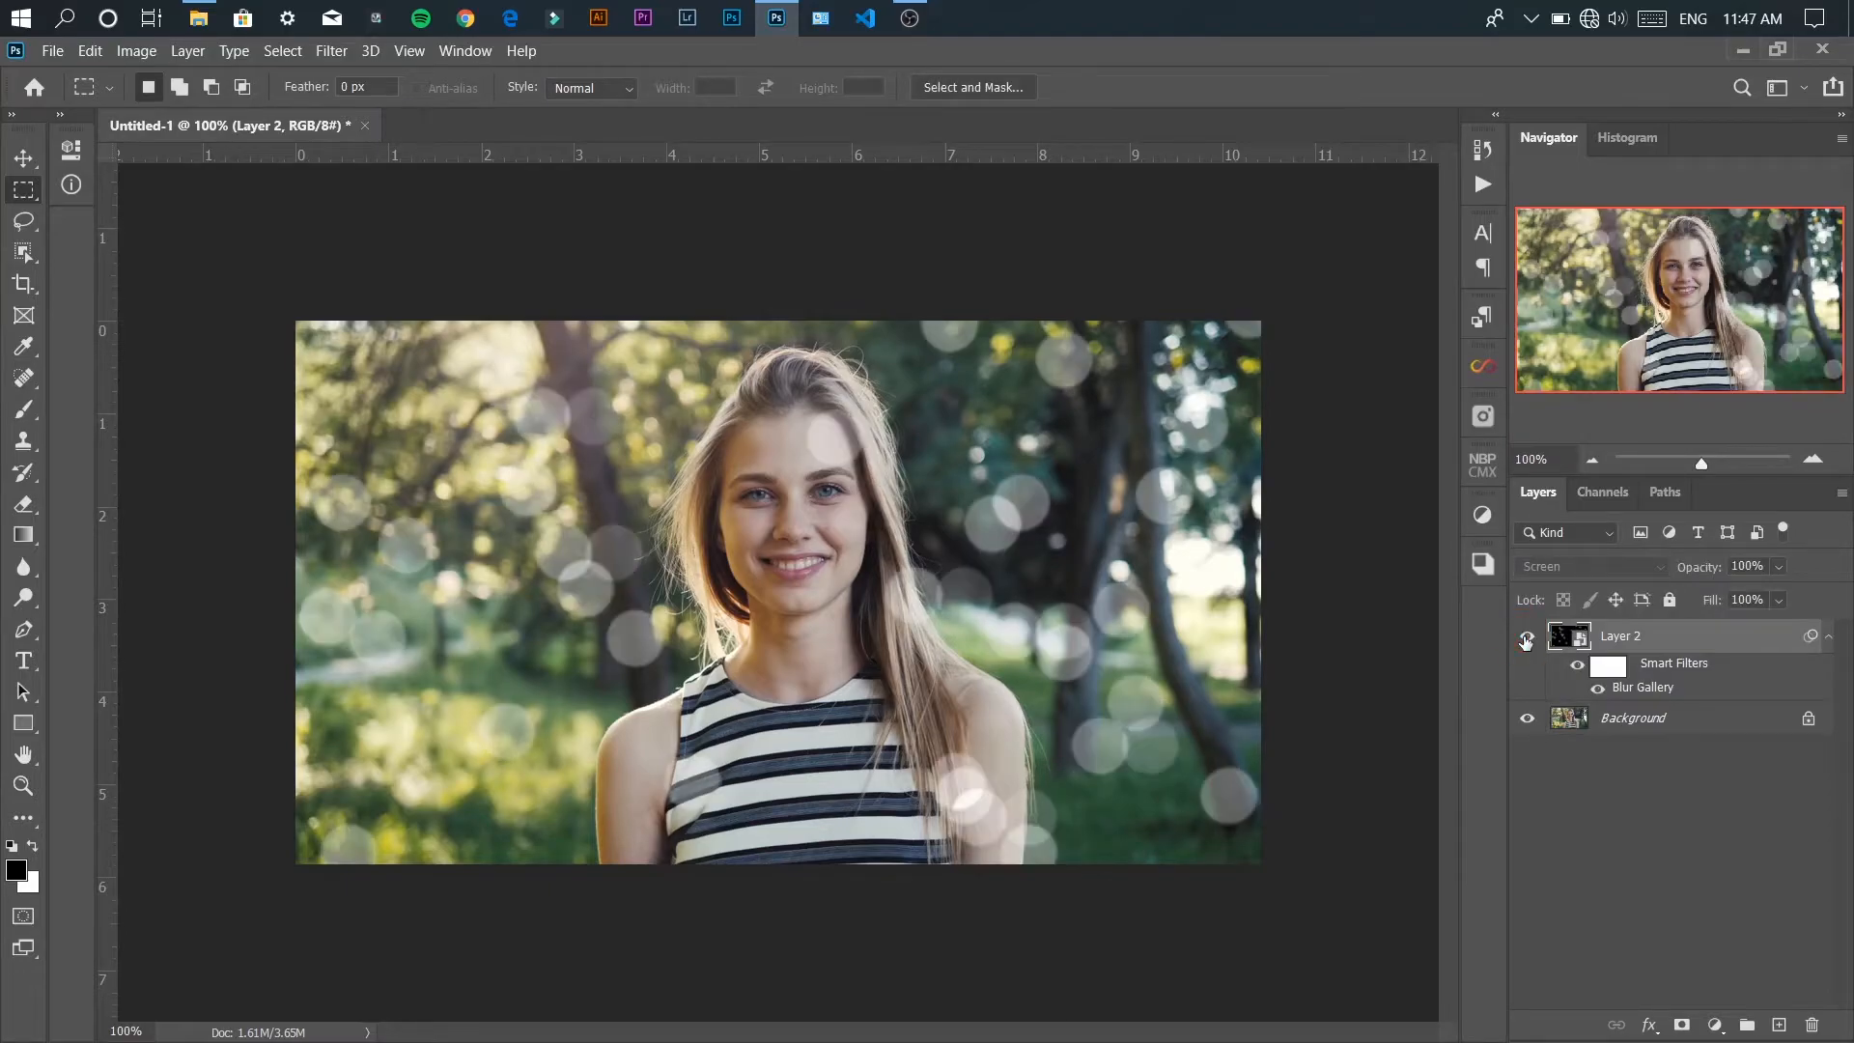
# - Duplicate the Background layer and move the copy above Layer 2
pyautogui.click(1657, 724)
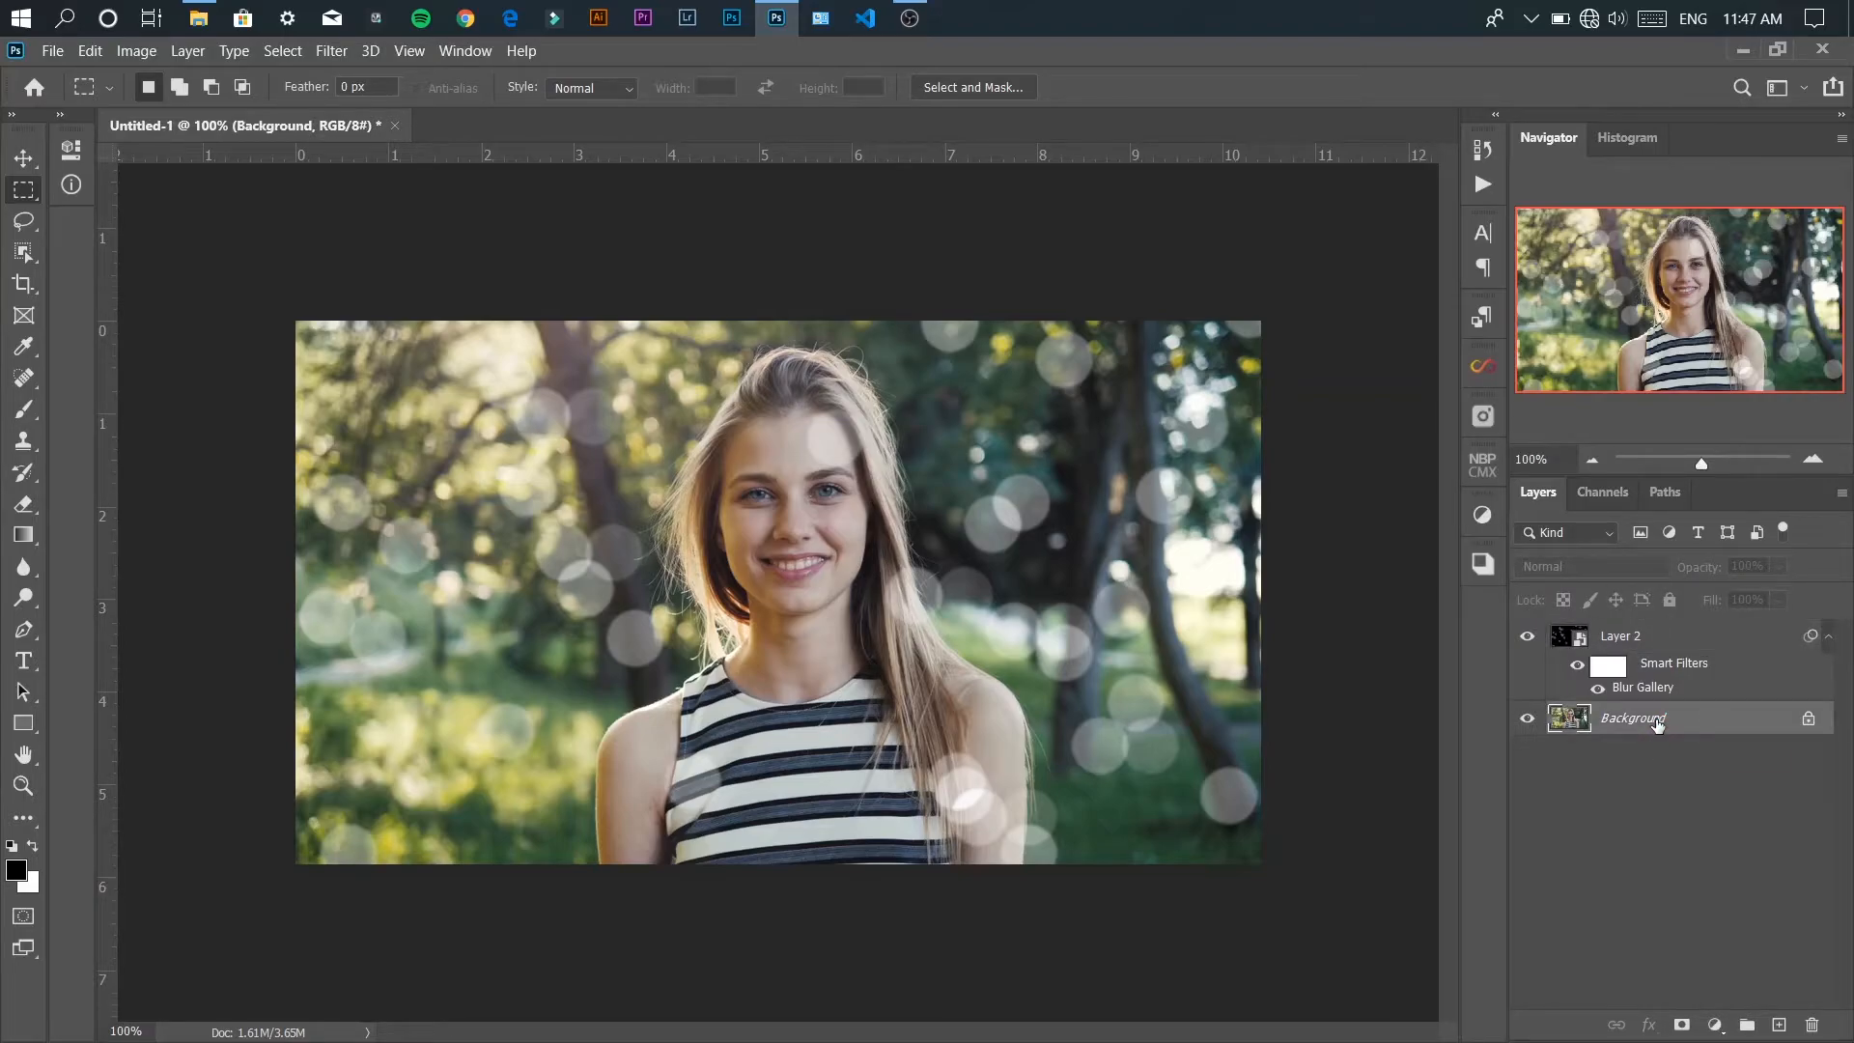
pyautogui.hotkey('ctrl', 'j')
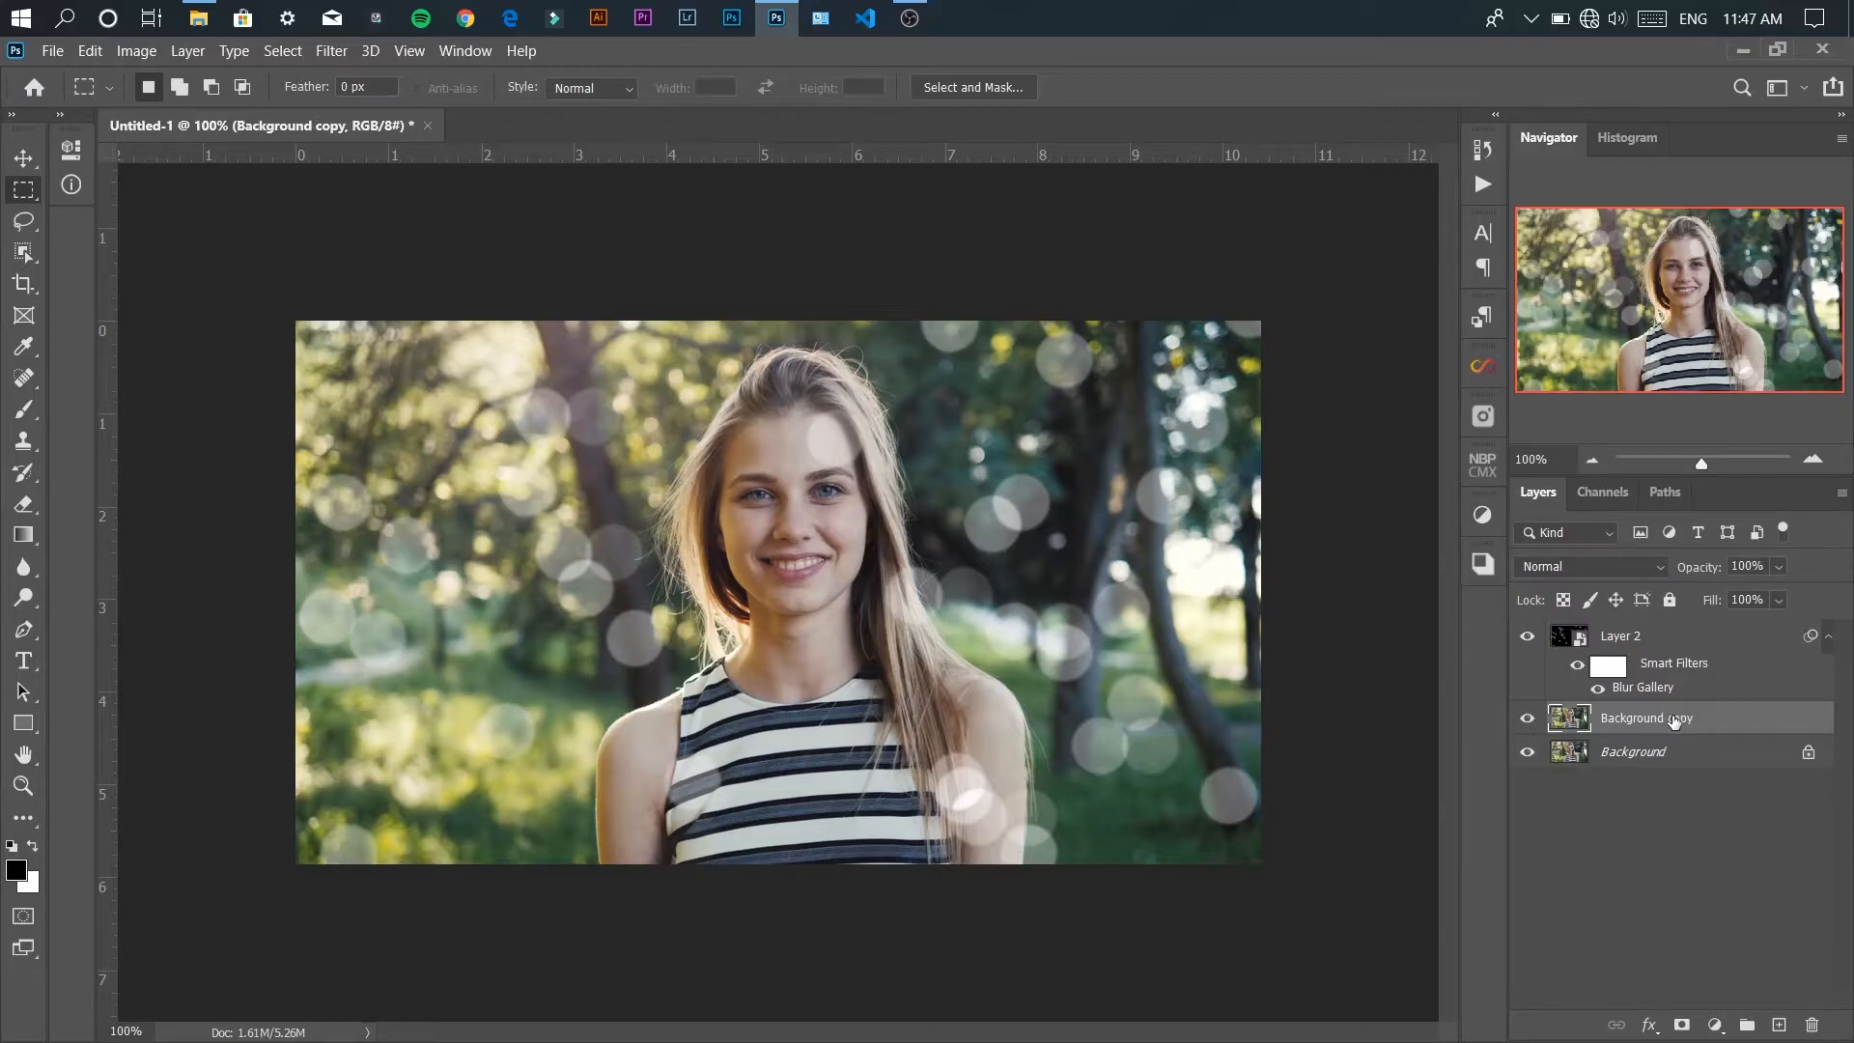
pyautogui.moveTo(1673, 722); pyautogui.dragTo(1673, 626)
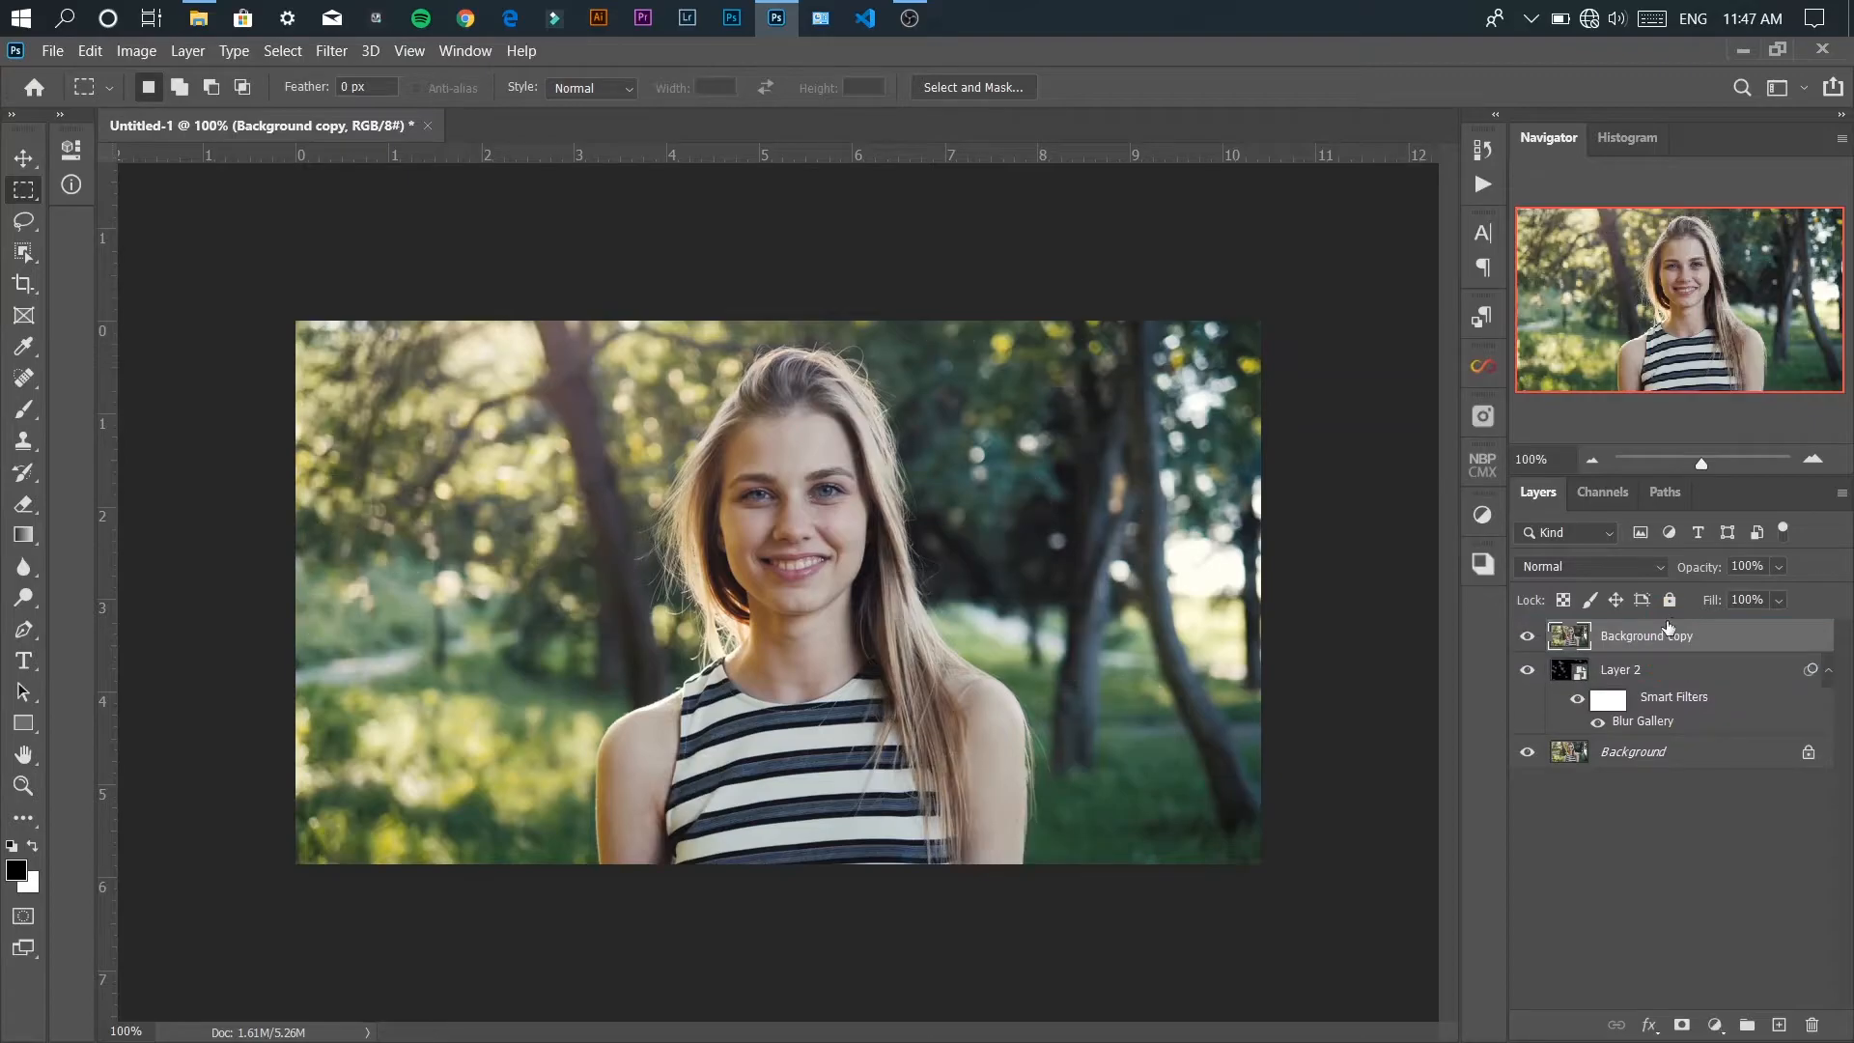
# - Apply a Vibrance adjustment of +100 to the Background copy layer
pyautogui.click(1528, 636)
pyautogui.click(1527, 636)
pyautogui.click(132, 53)
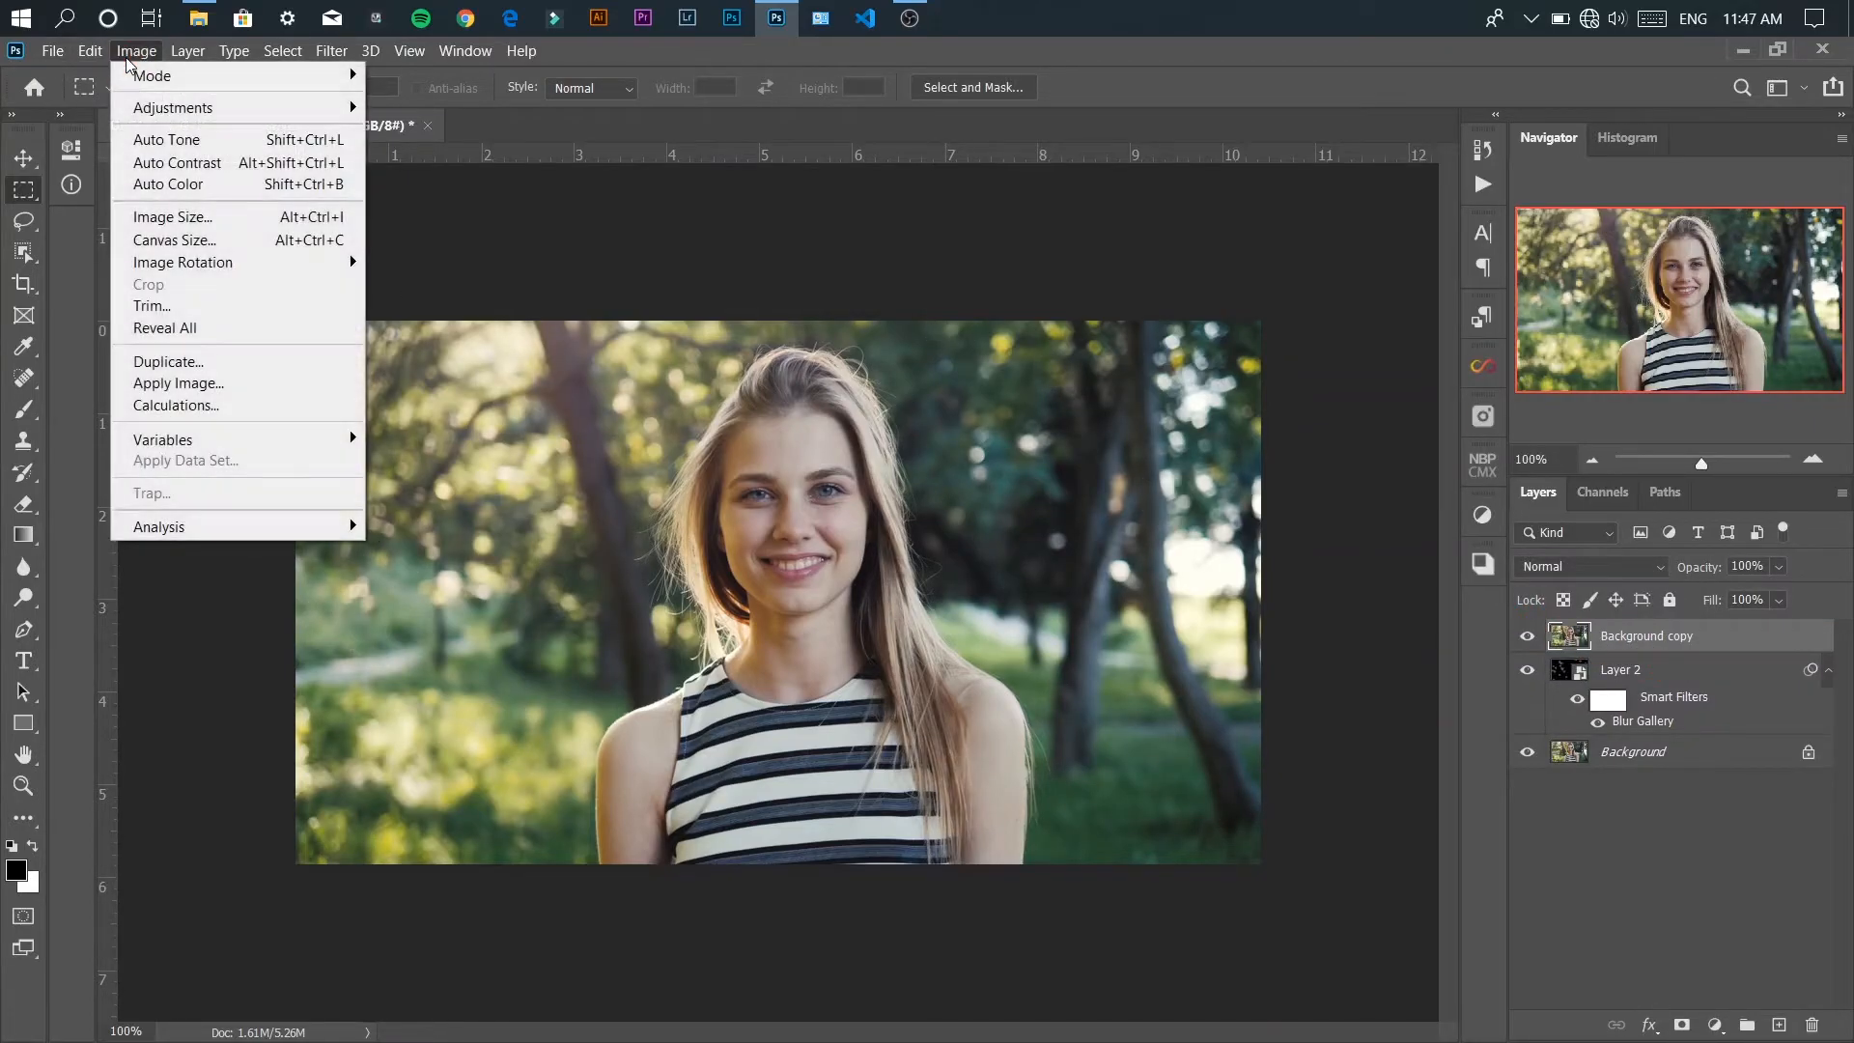
pyautogui.click(159, 110)
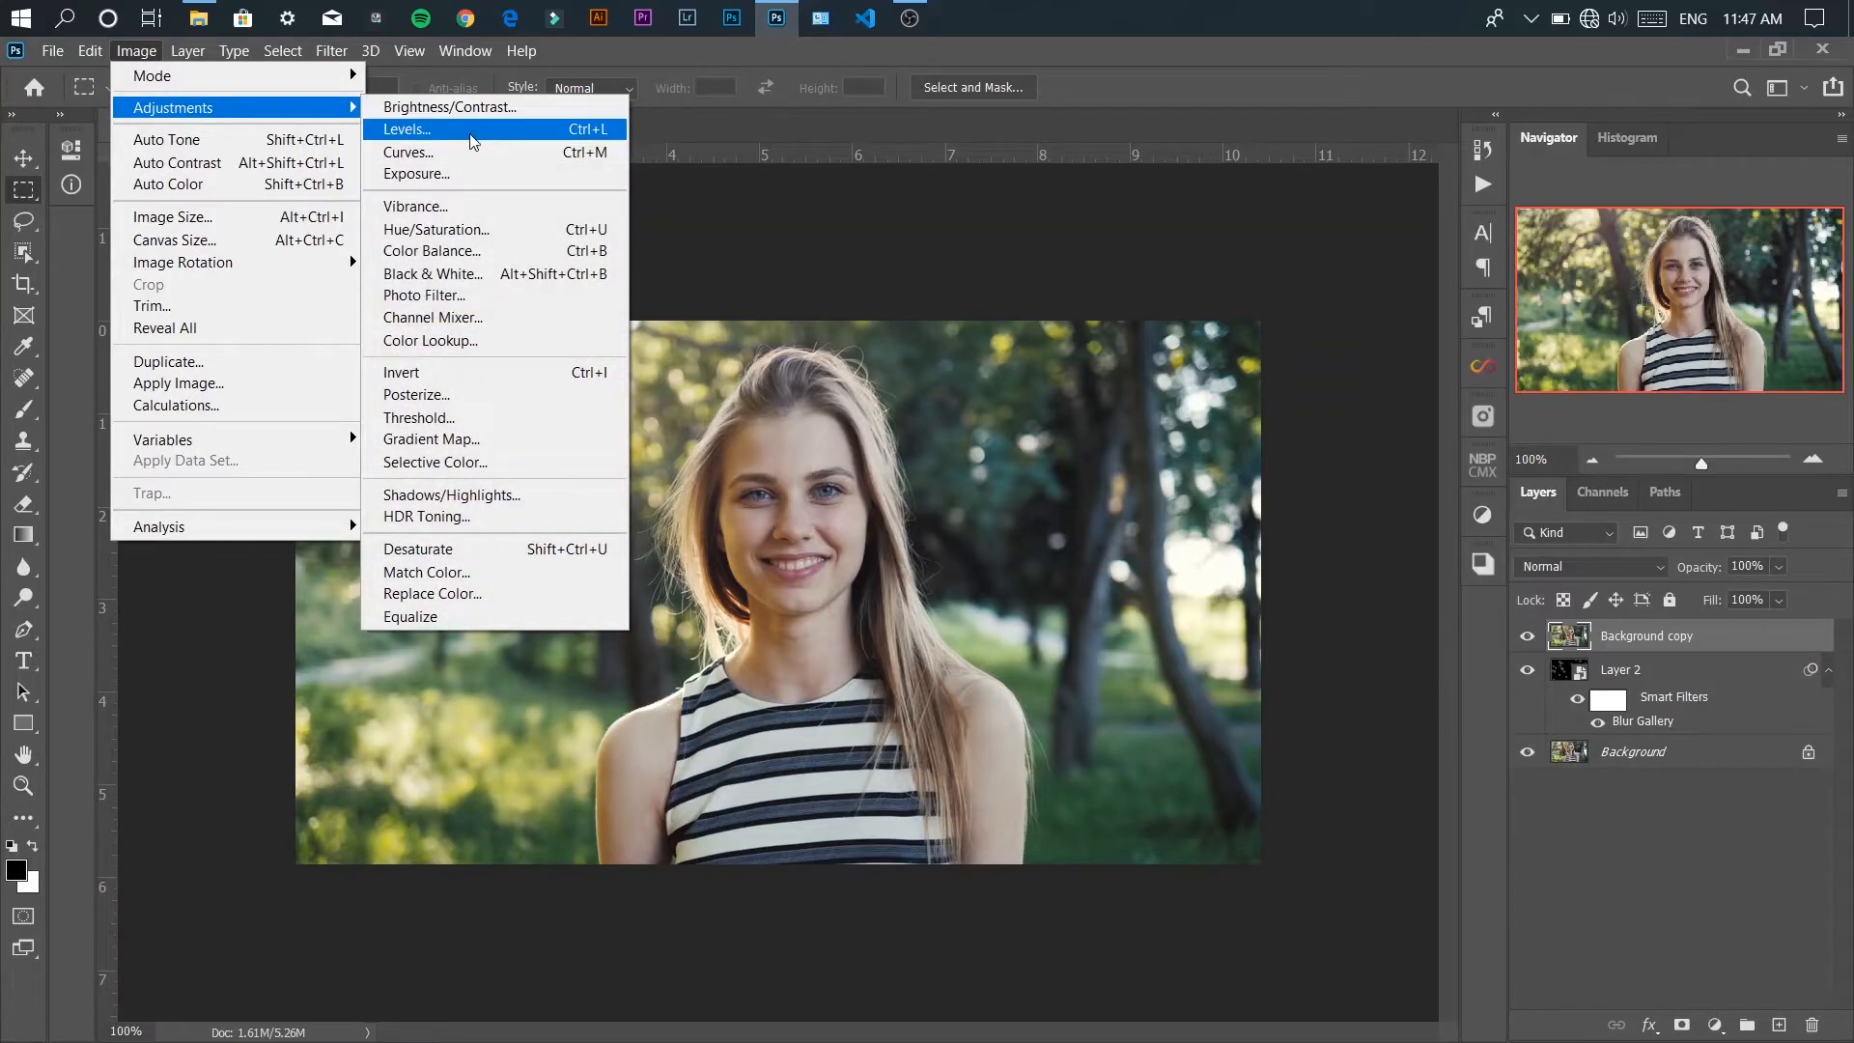
pyautogui.click(448, 213)
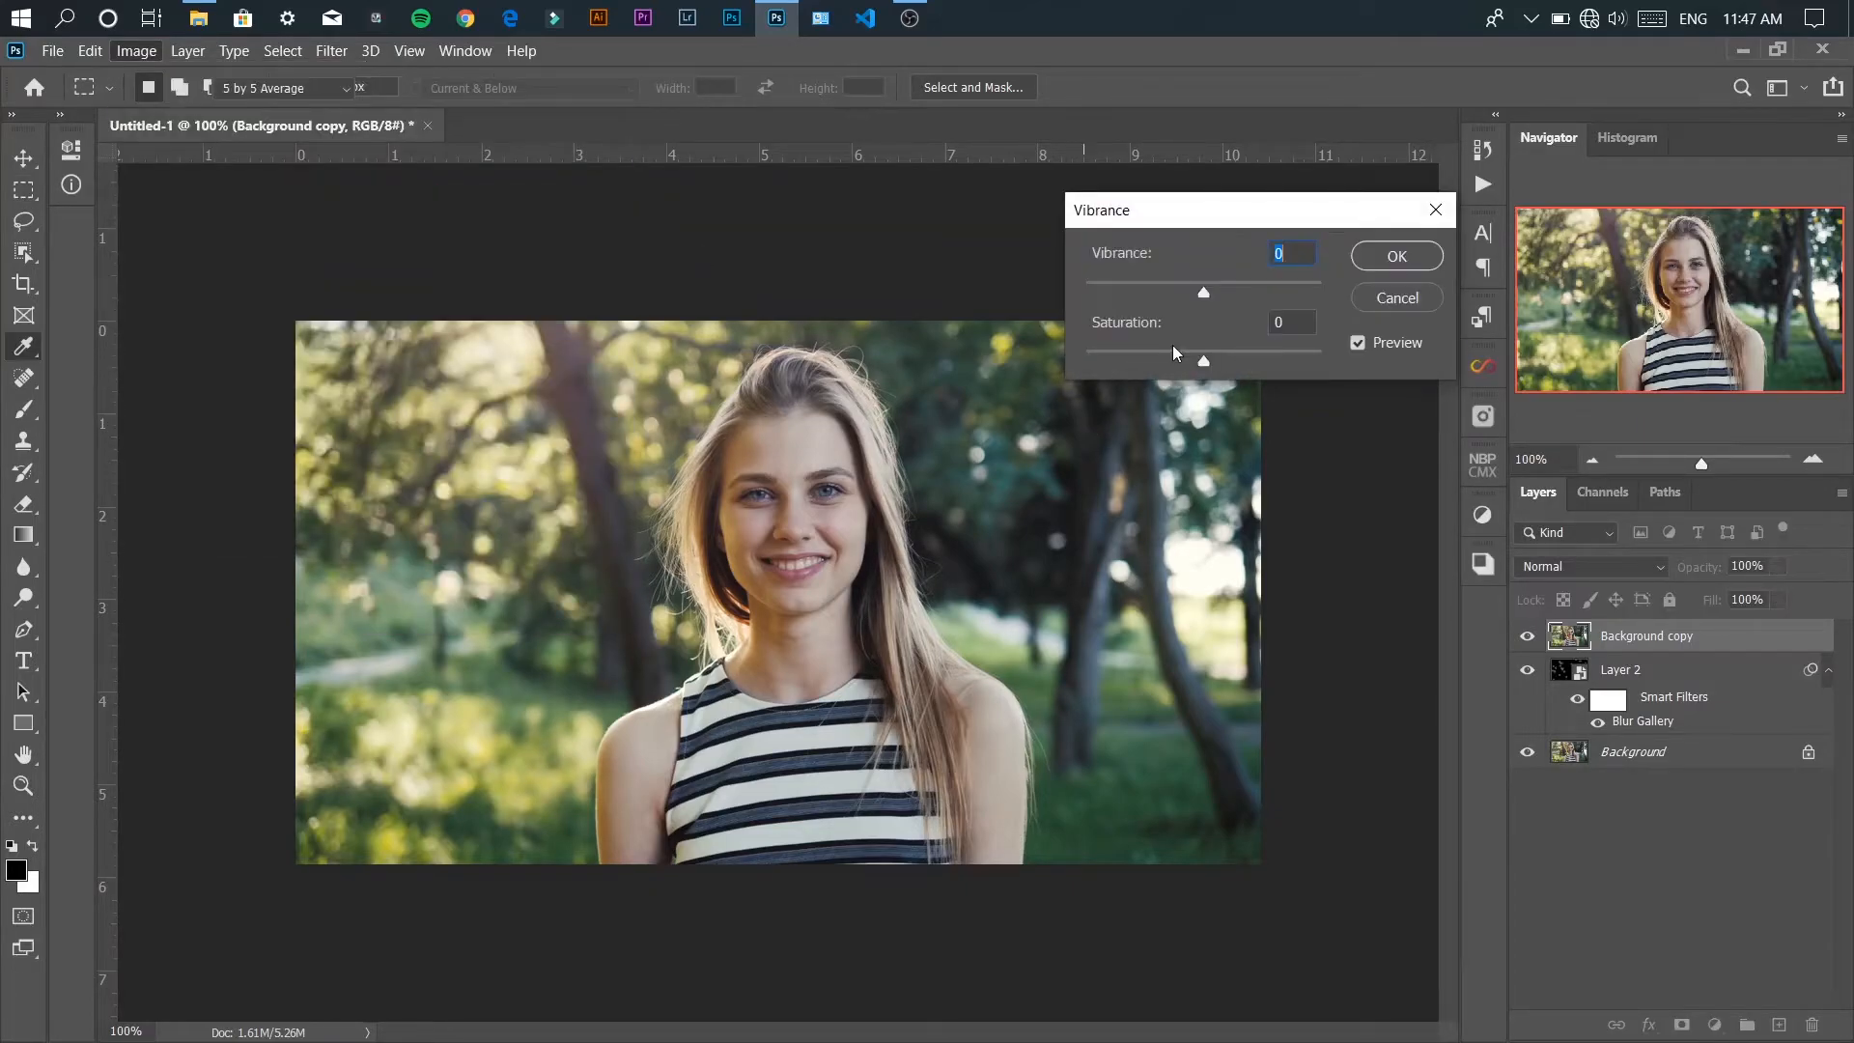
pyautogui.click(1203, 293)
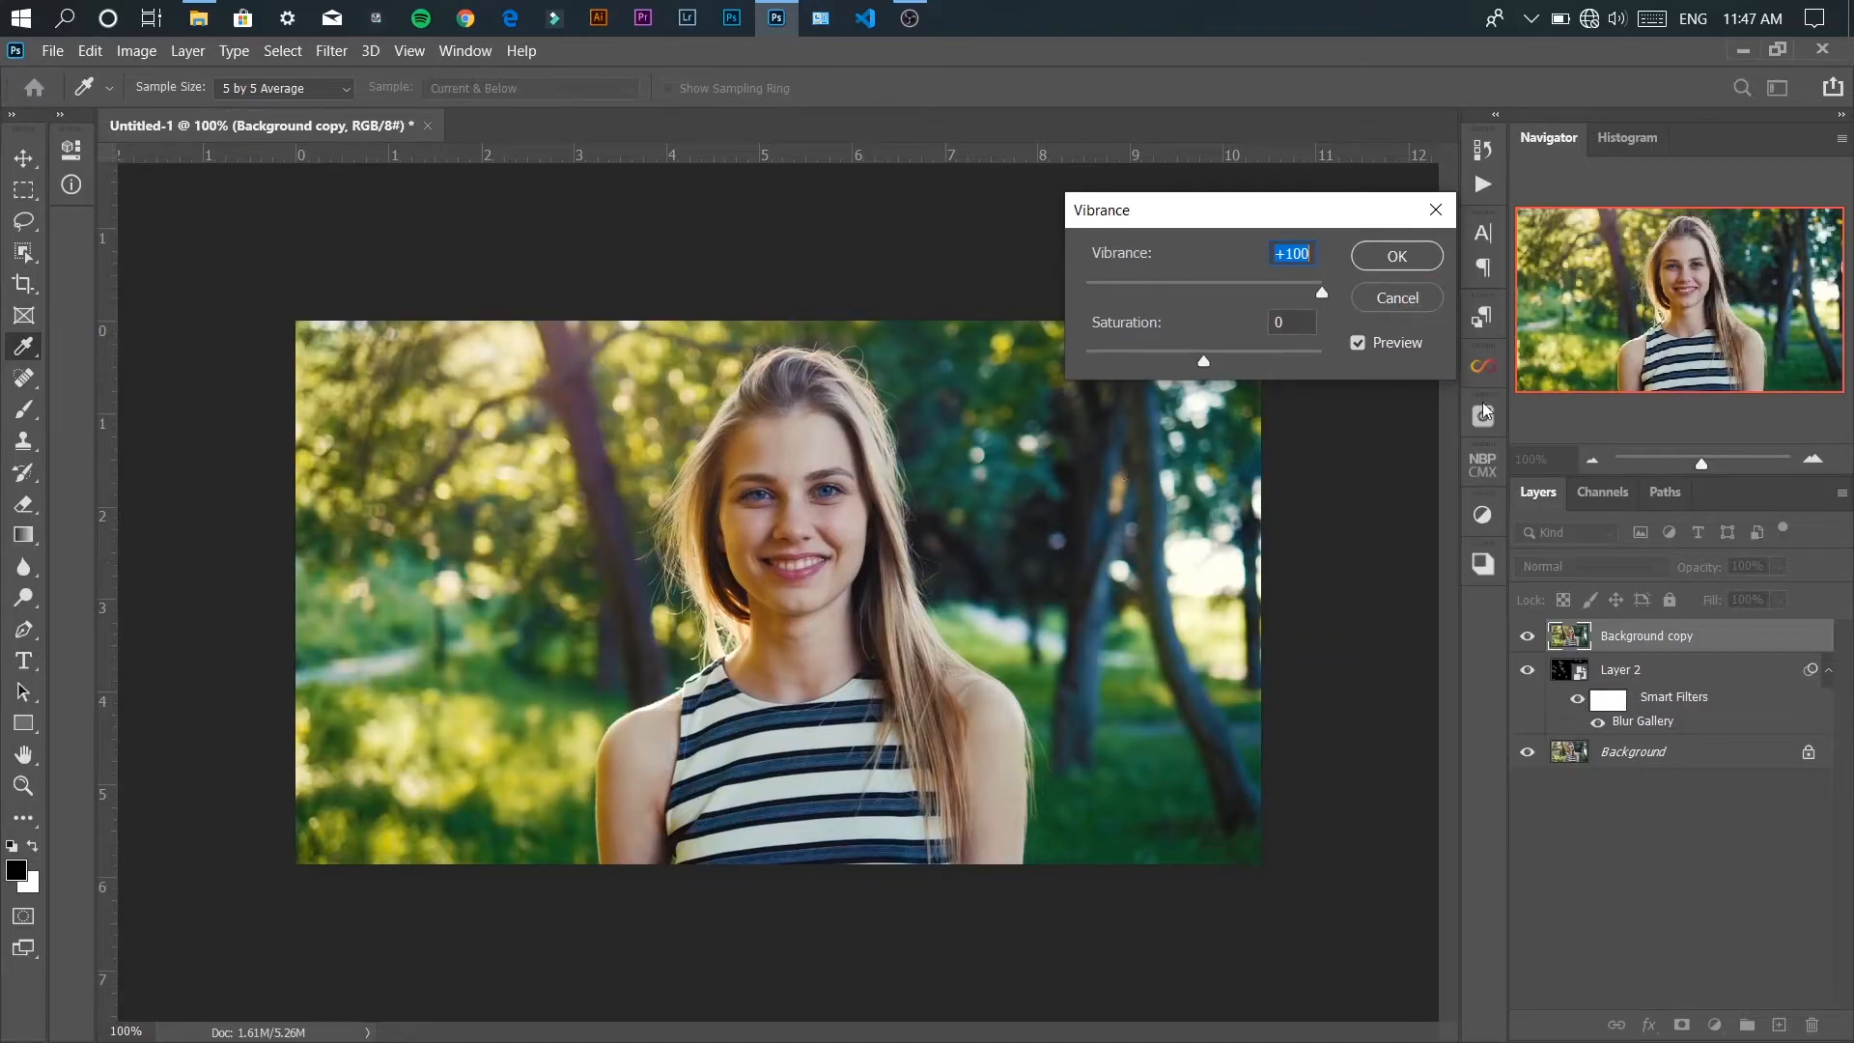
pyautogui.click(1431, 248)
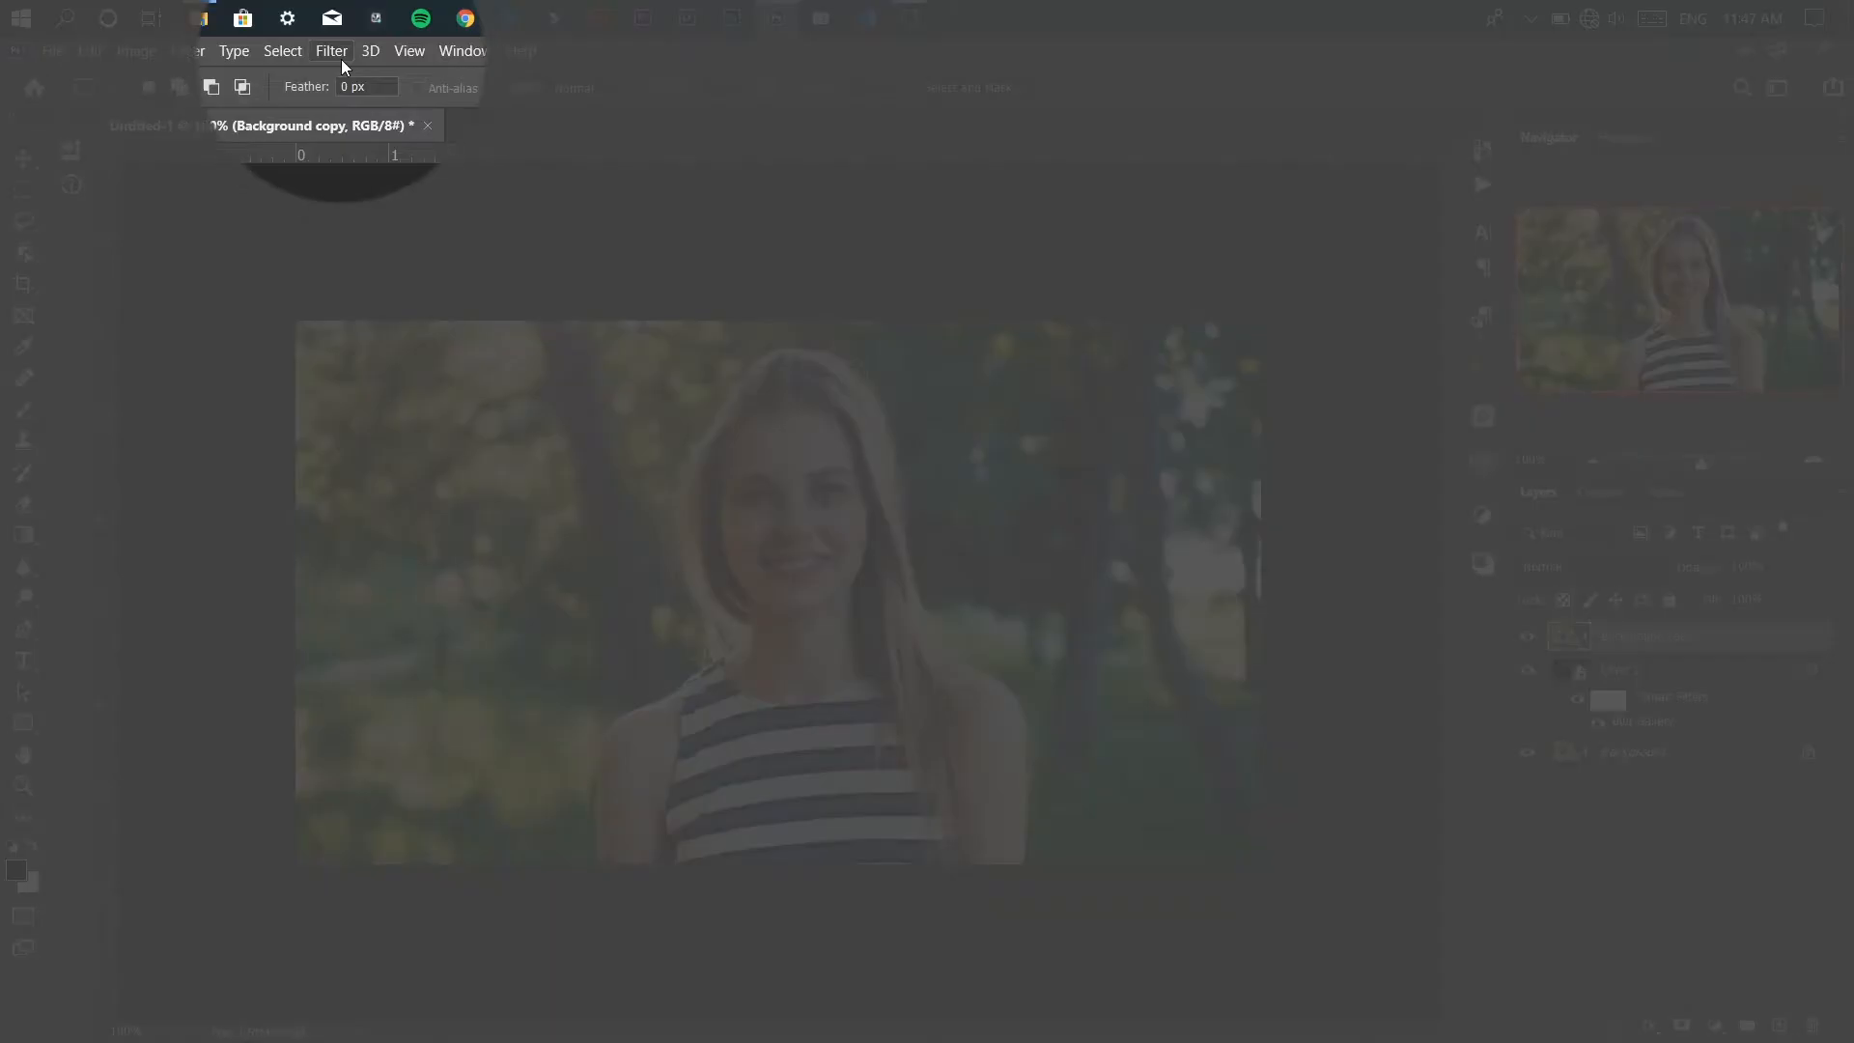
# - Apply a Gaussian Blur with a radius of 5 pixels to the Background copy layer
pyautogui.click(340, 58)
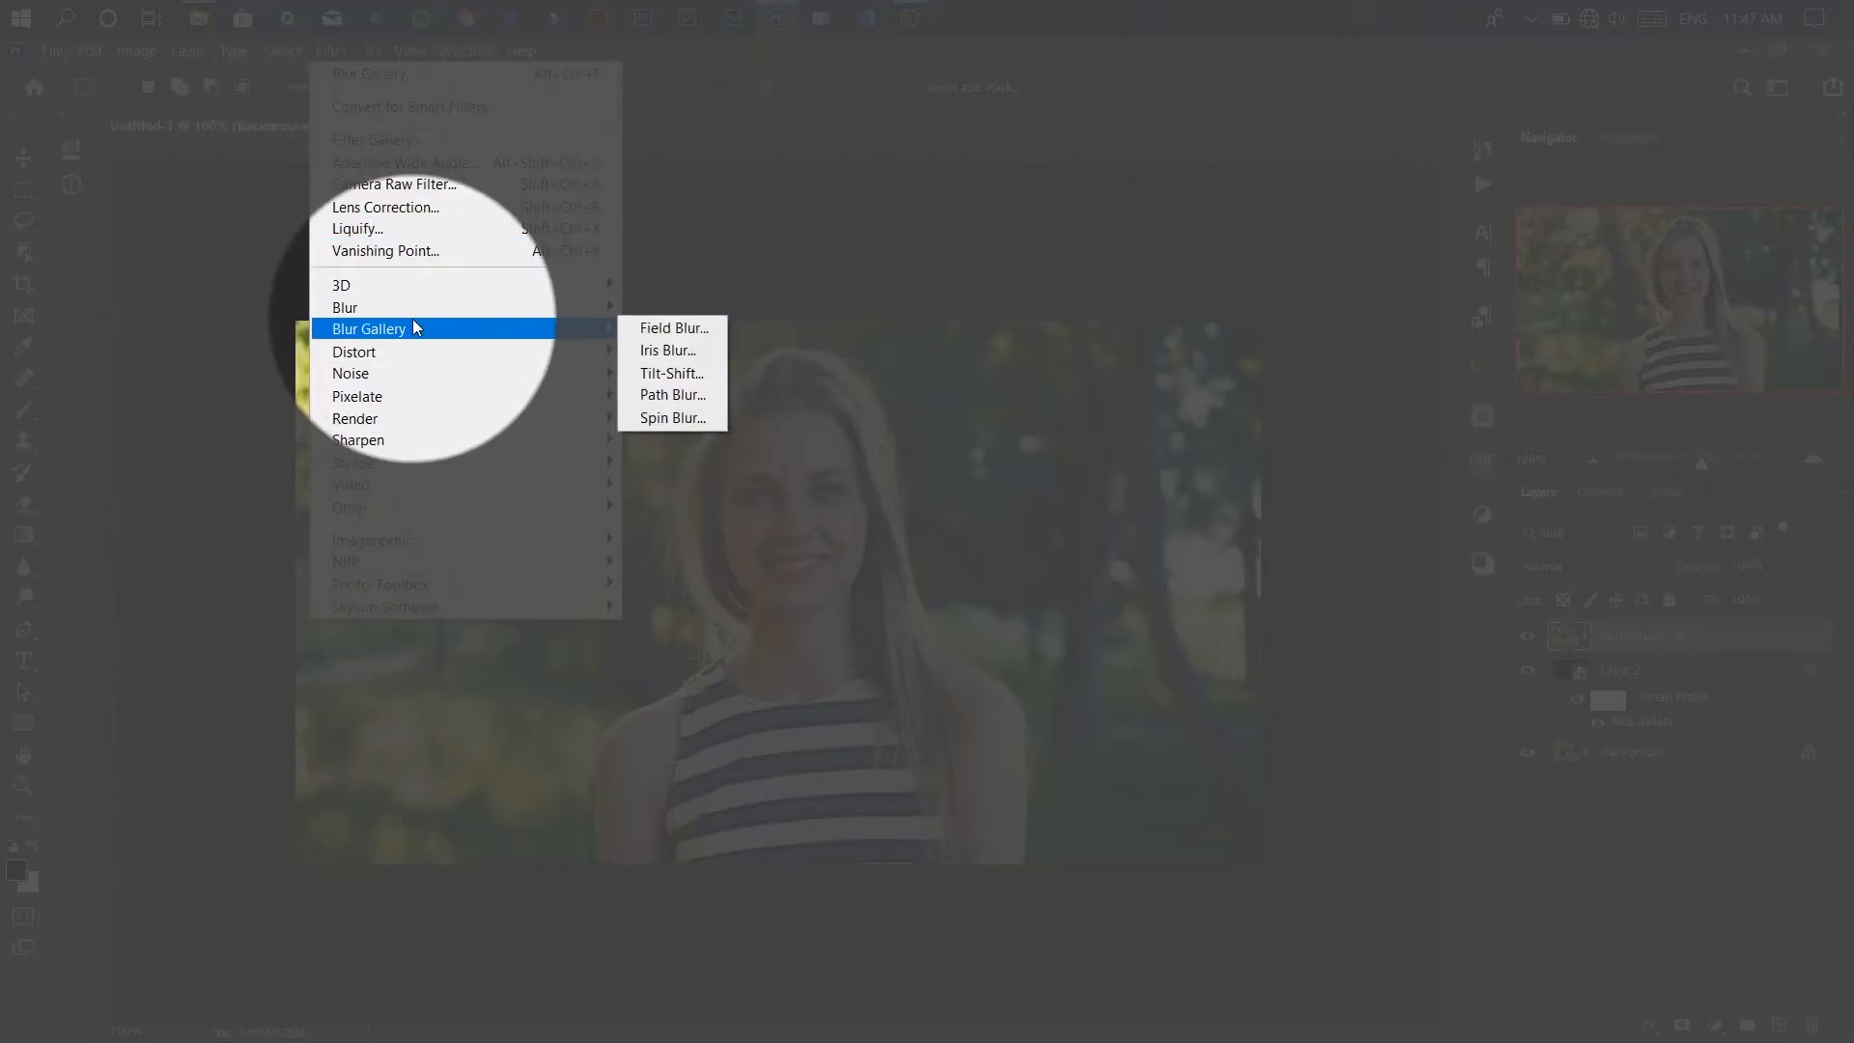
pyautogui.click(411, 311)
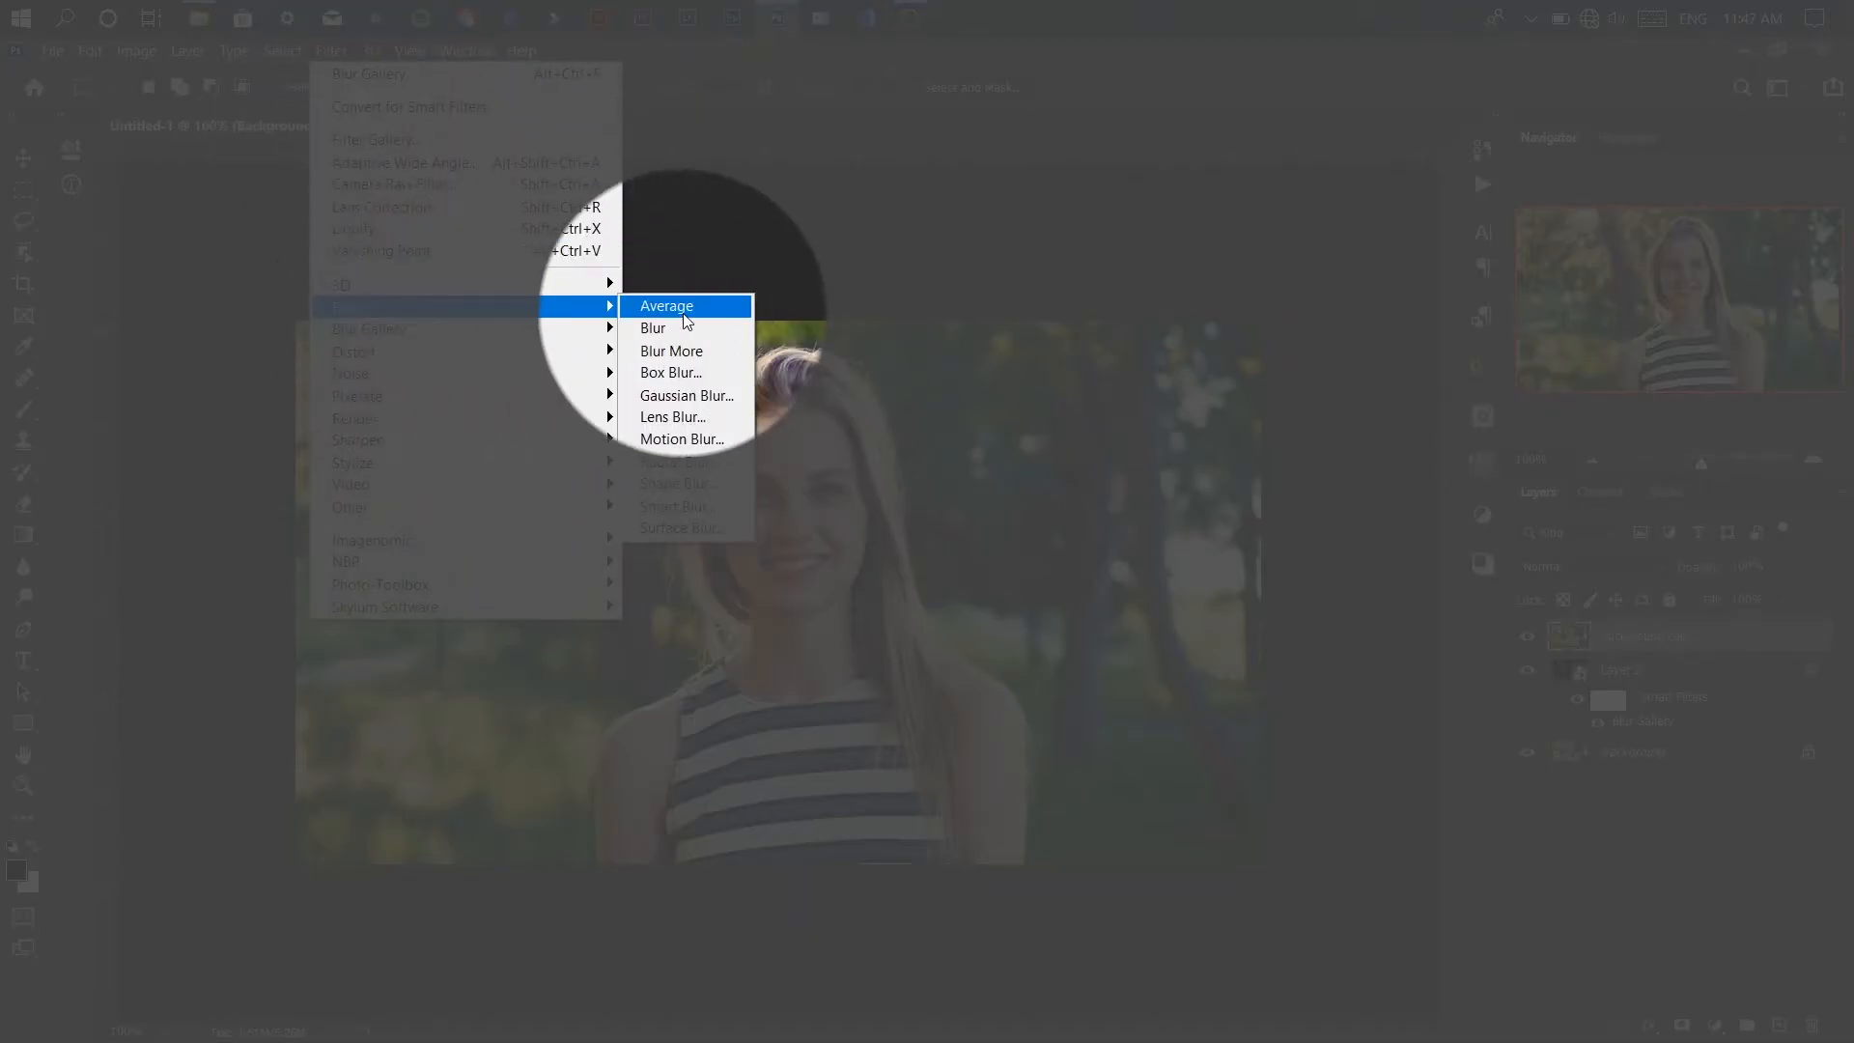
pyautogui.click(682, 396)
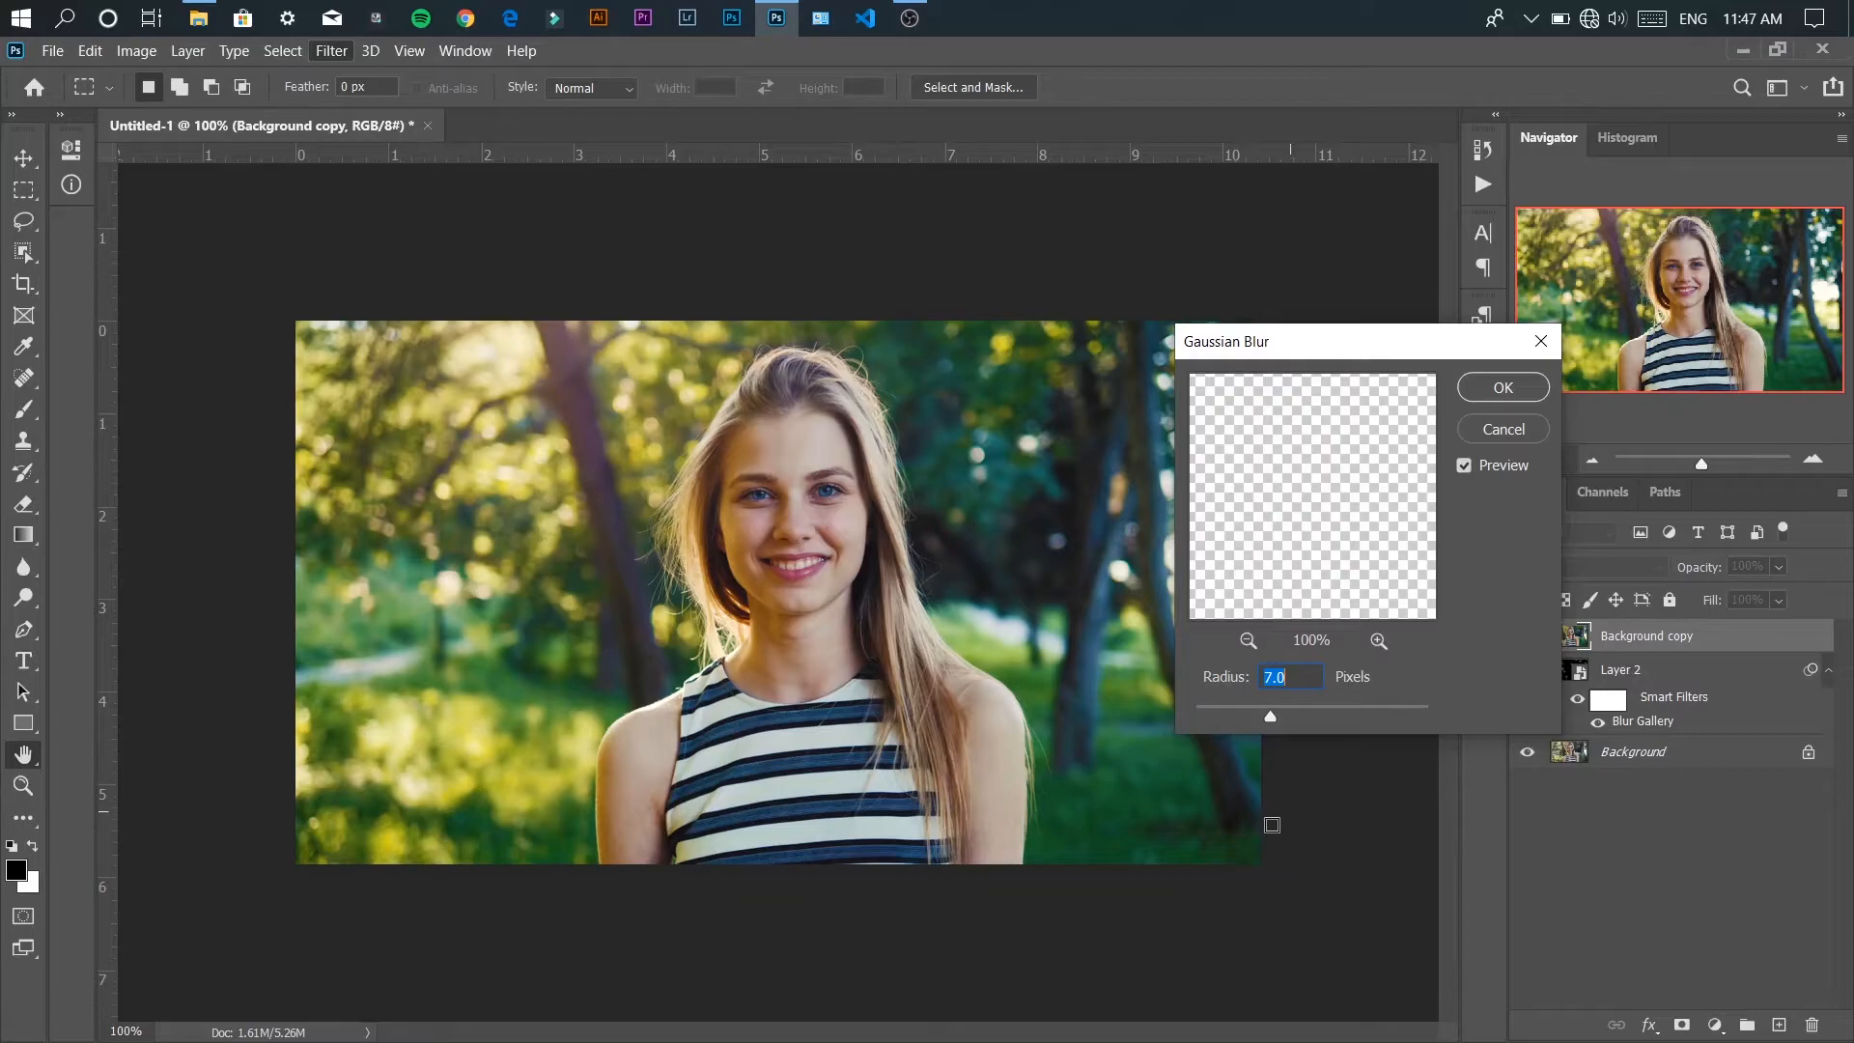
pyautogui.moveTo(1267, 715); pyautogui.dragTo(1255, 715)
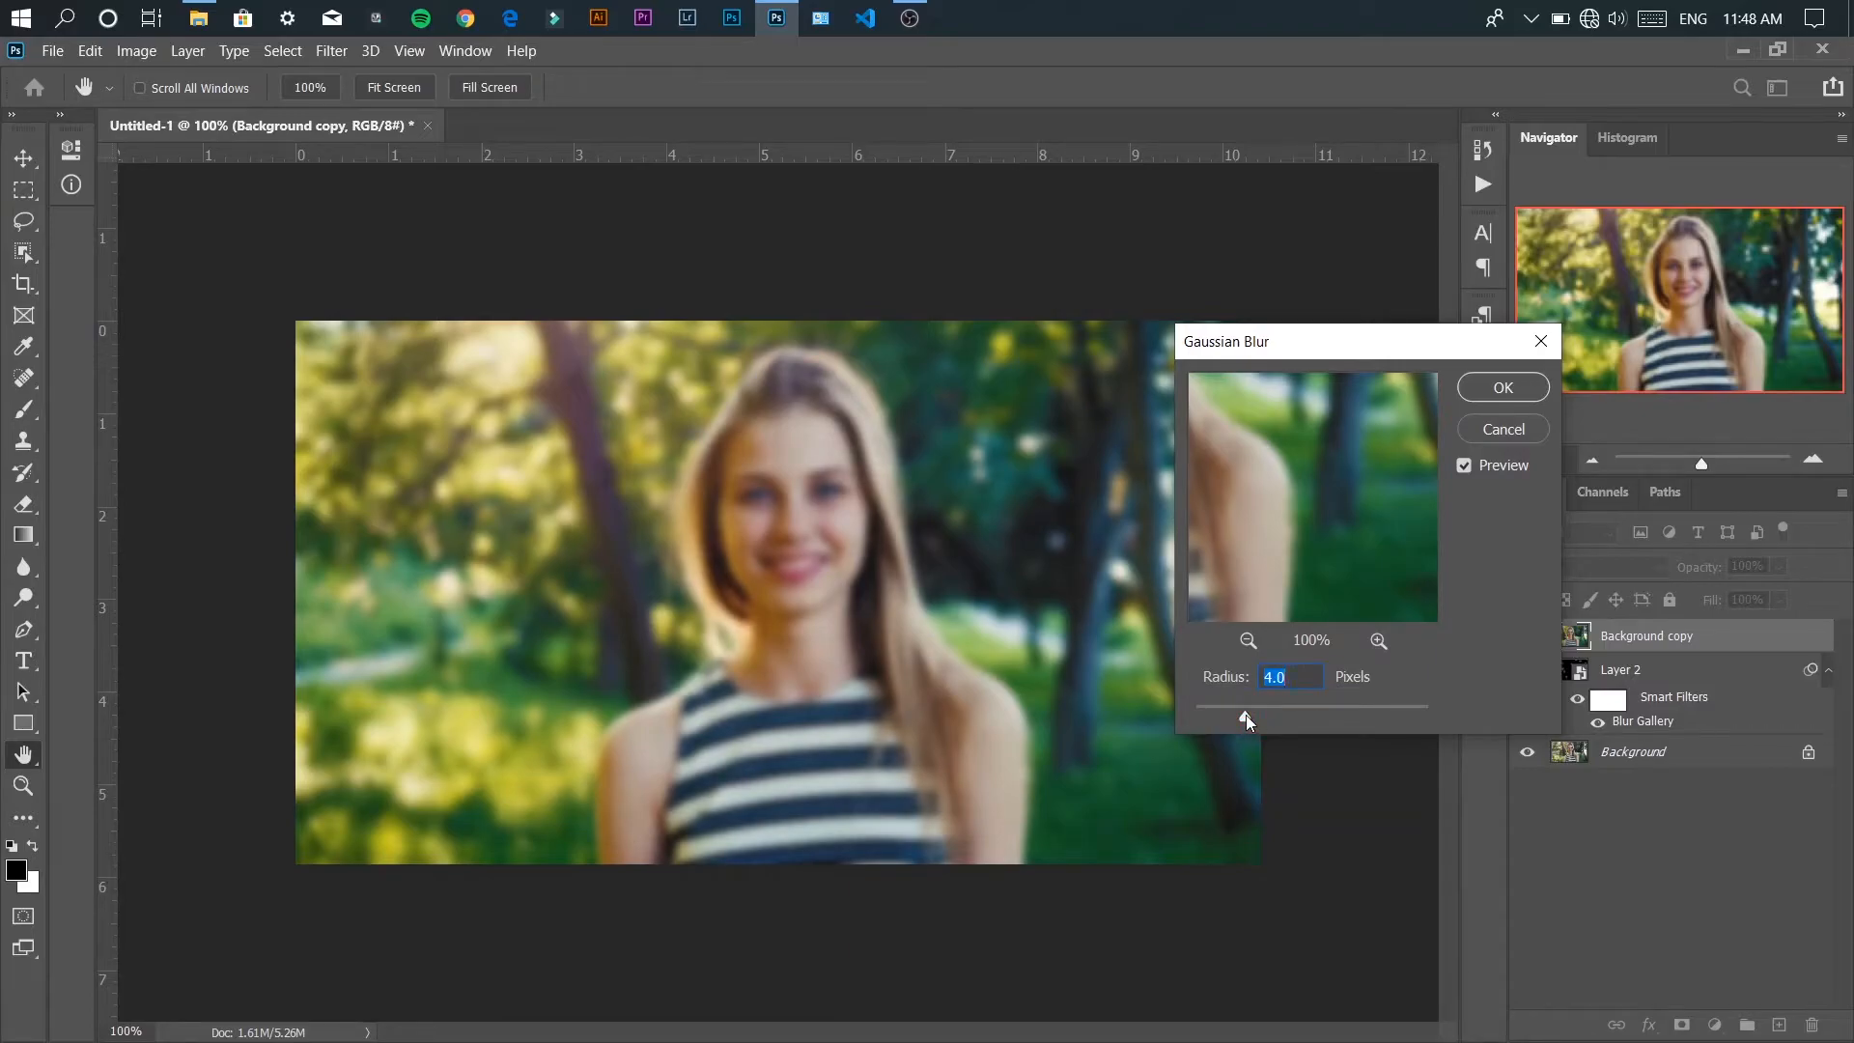
pyautogui.moveTo(1251, 717); pyautogui.dragTo(1214, 678)
pyautogui.write('5')
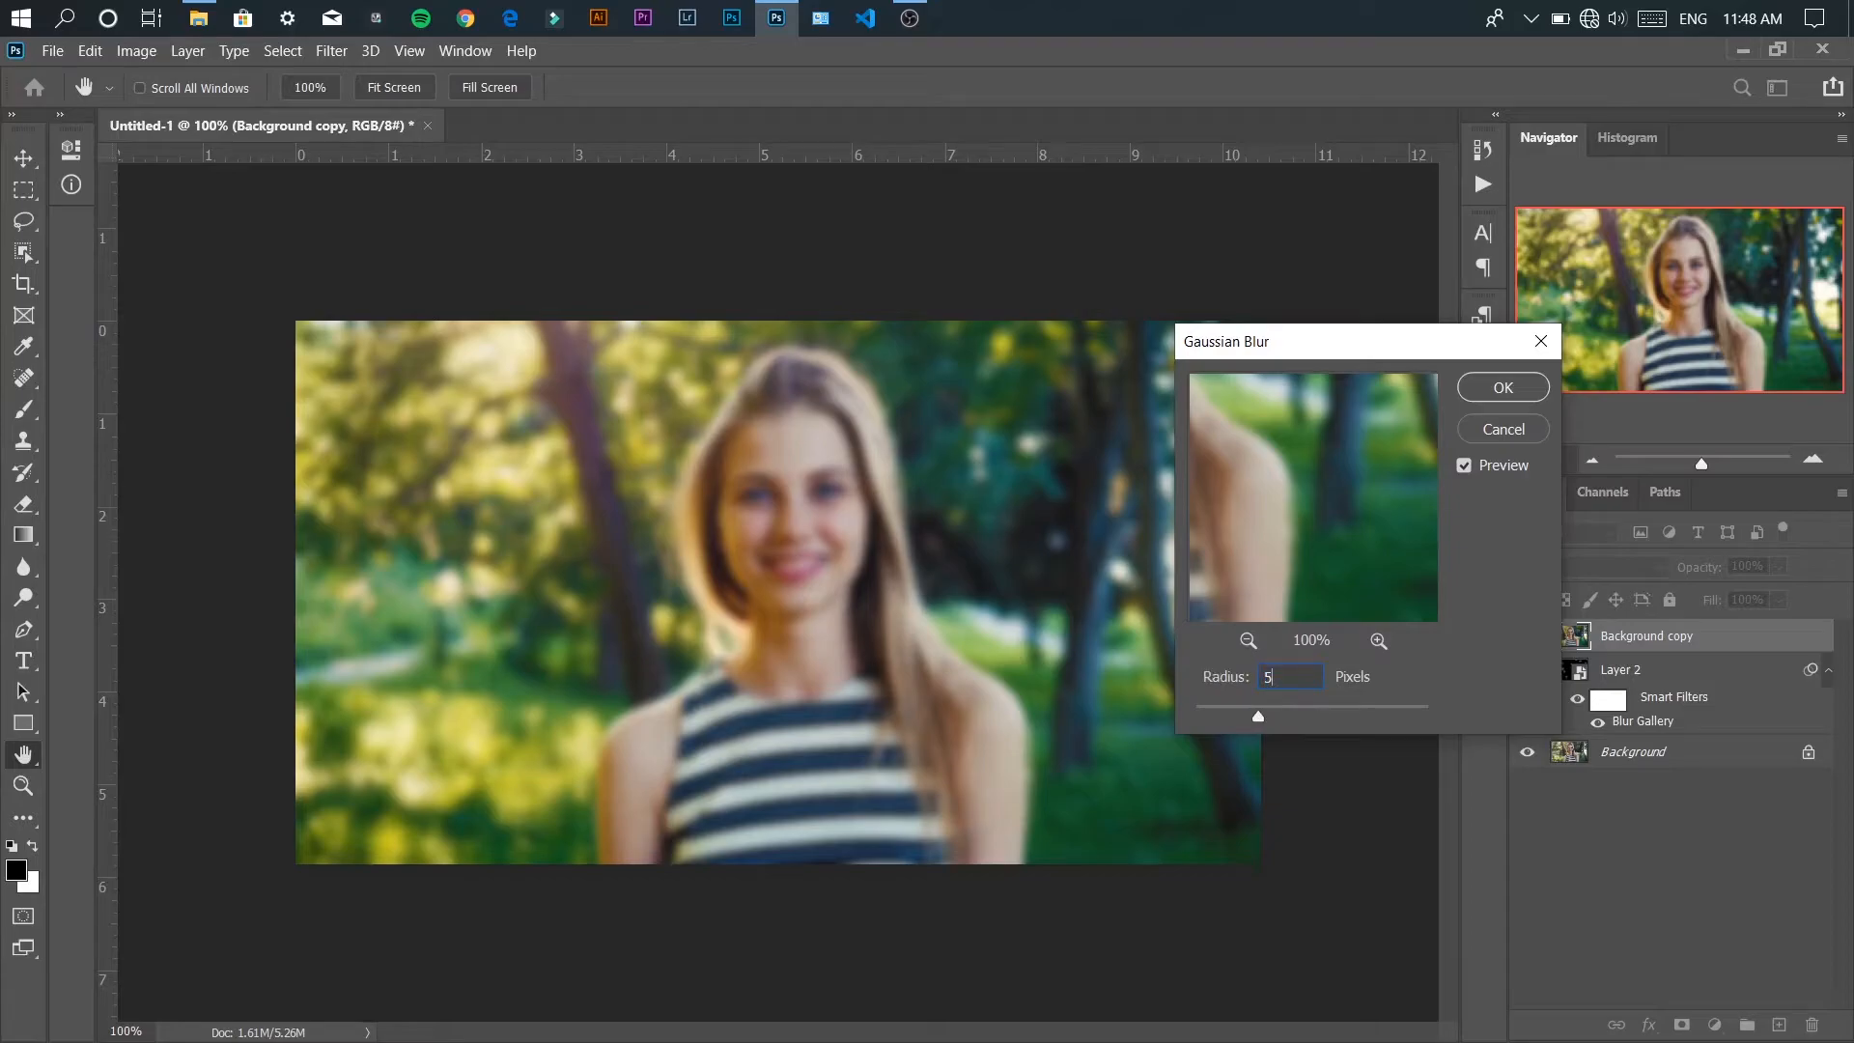
pyautogui.click(1504, 387)
pyautogui.press('m')
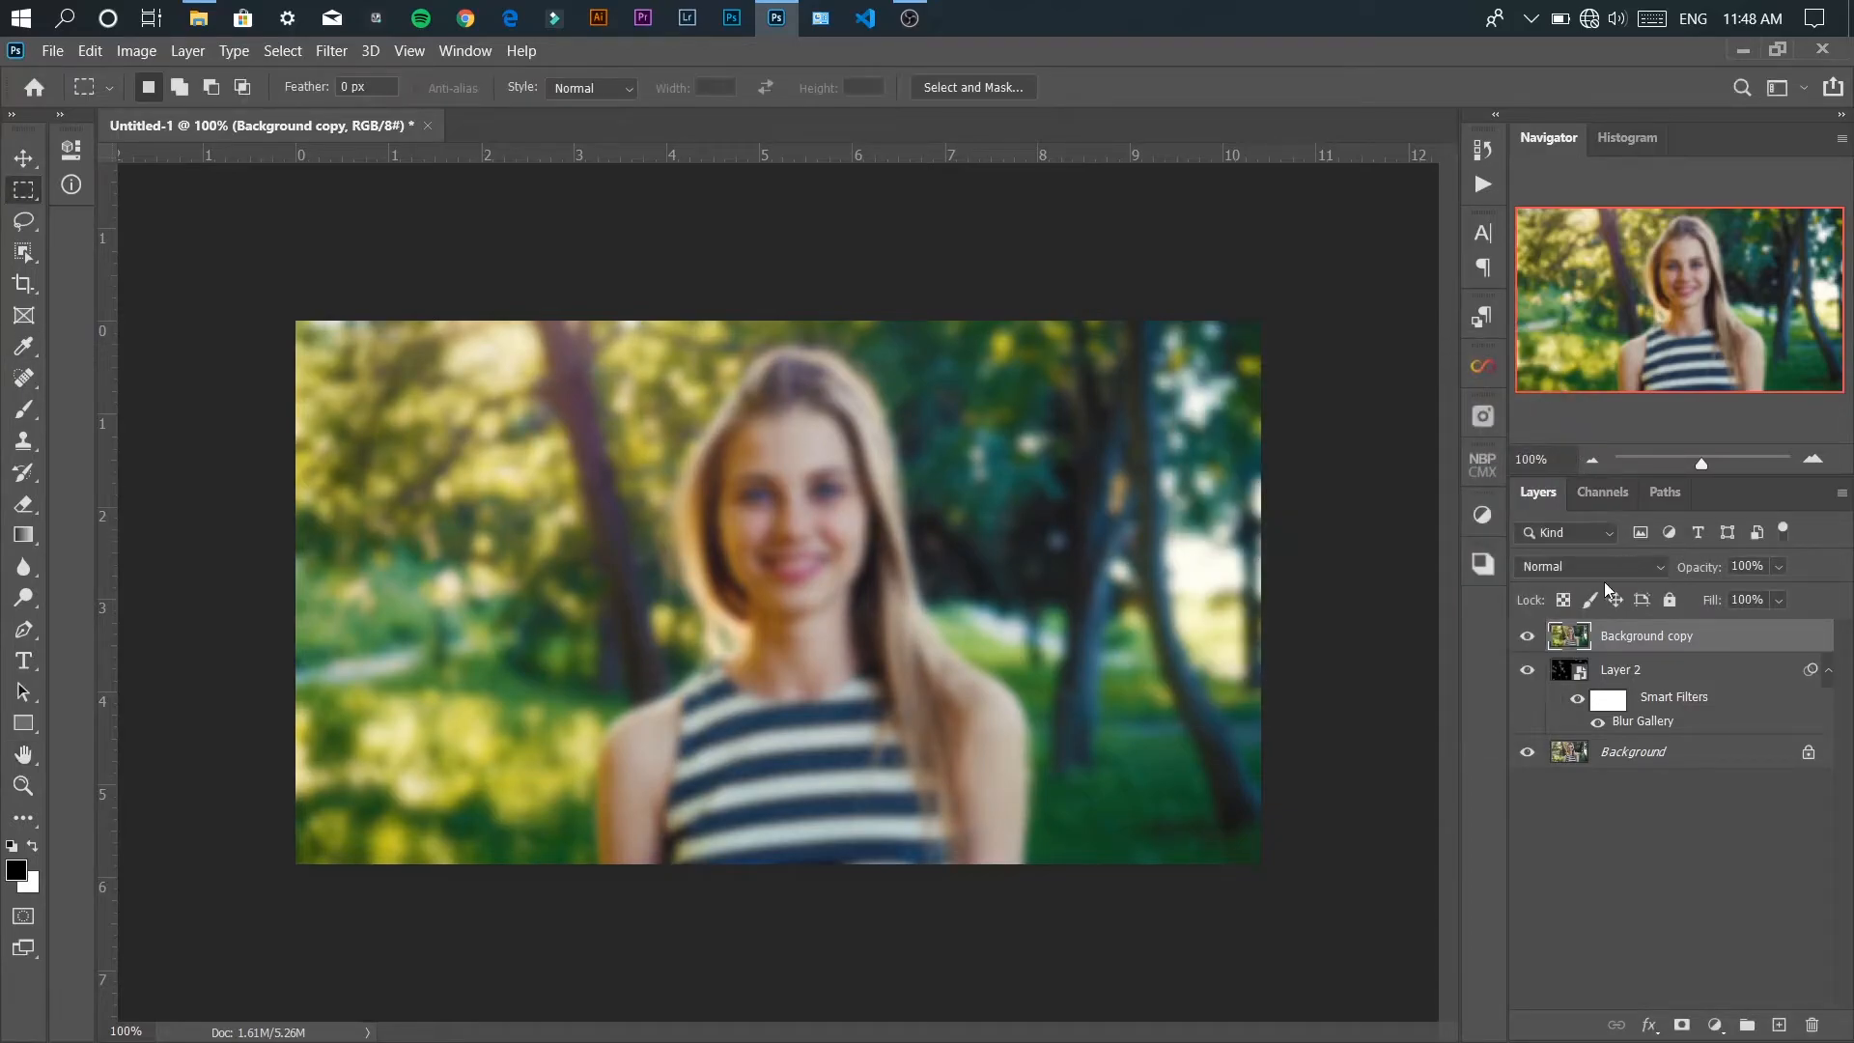
# - Clip the Background copy layer to Layer 2 and set its blend mode to Color
pyautogui.keyDown('alt'); pyautogui.click(1653, 654); pyautogui.keyUp('alt')
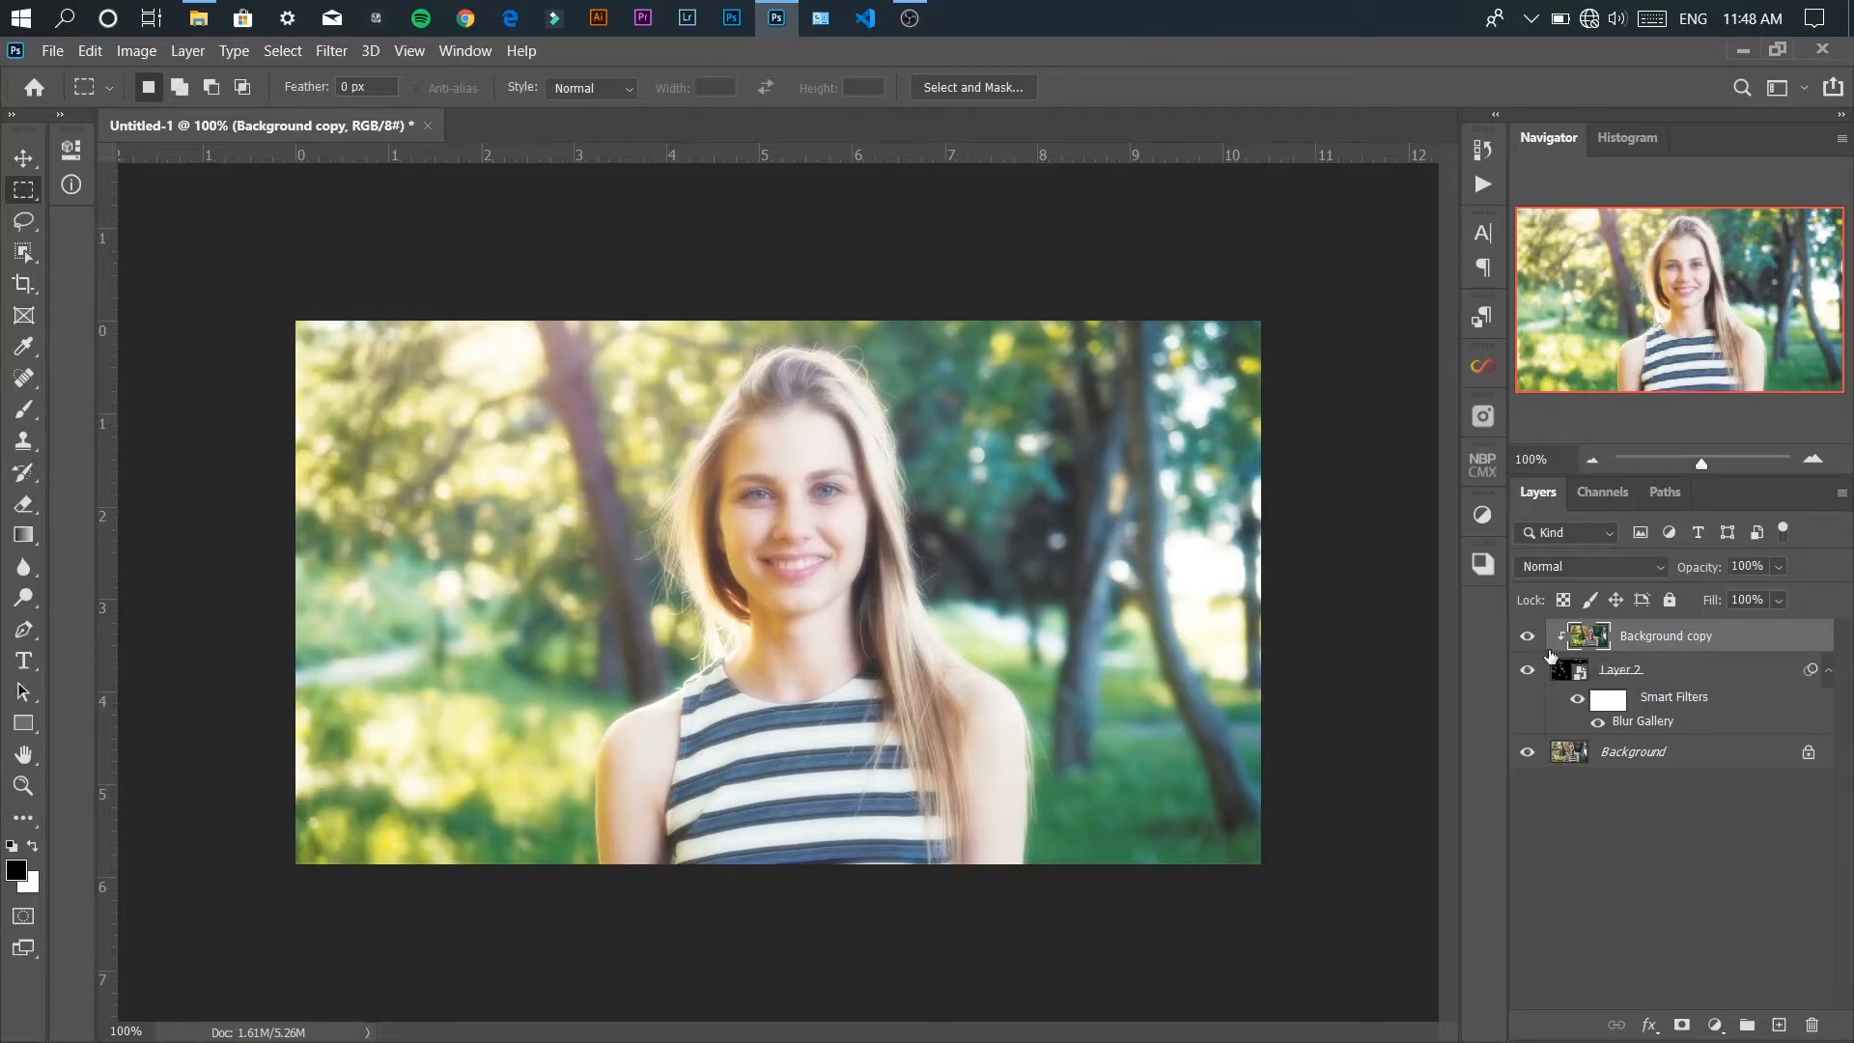
pyautogui.click(1572, 565)
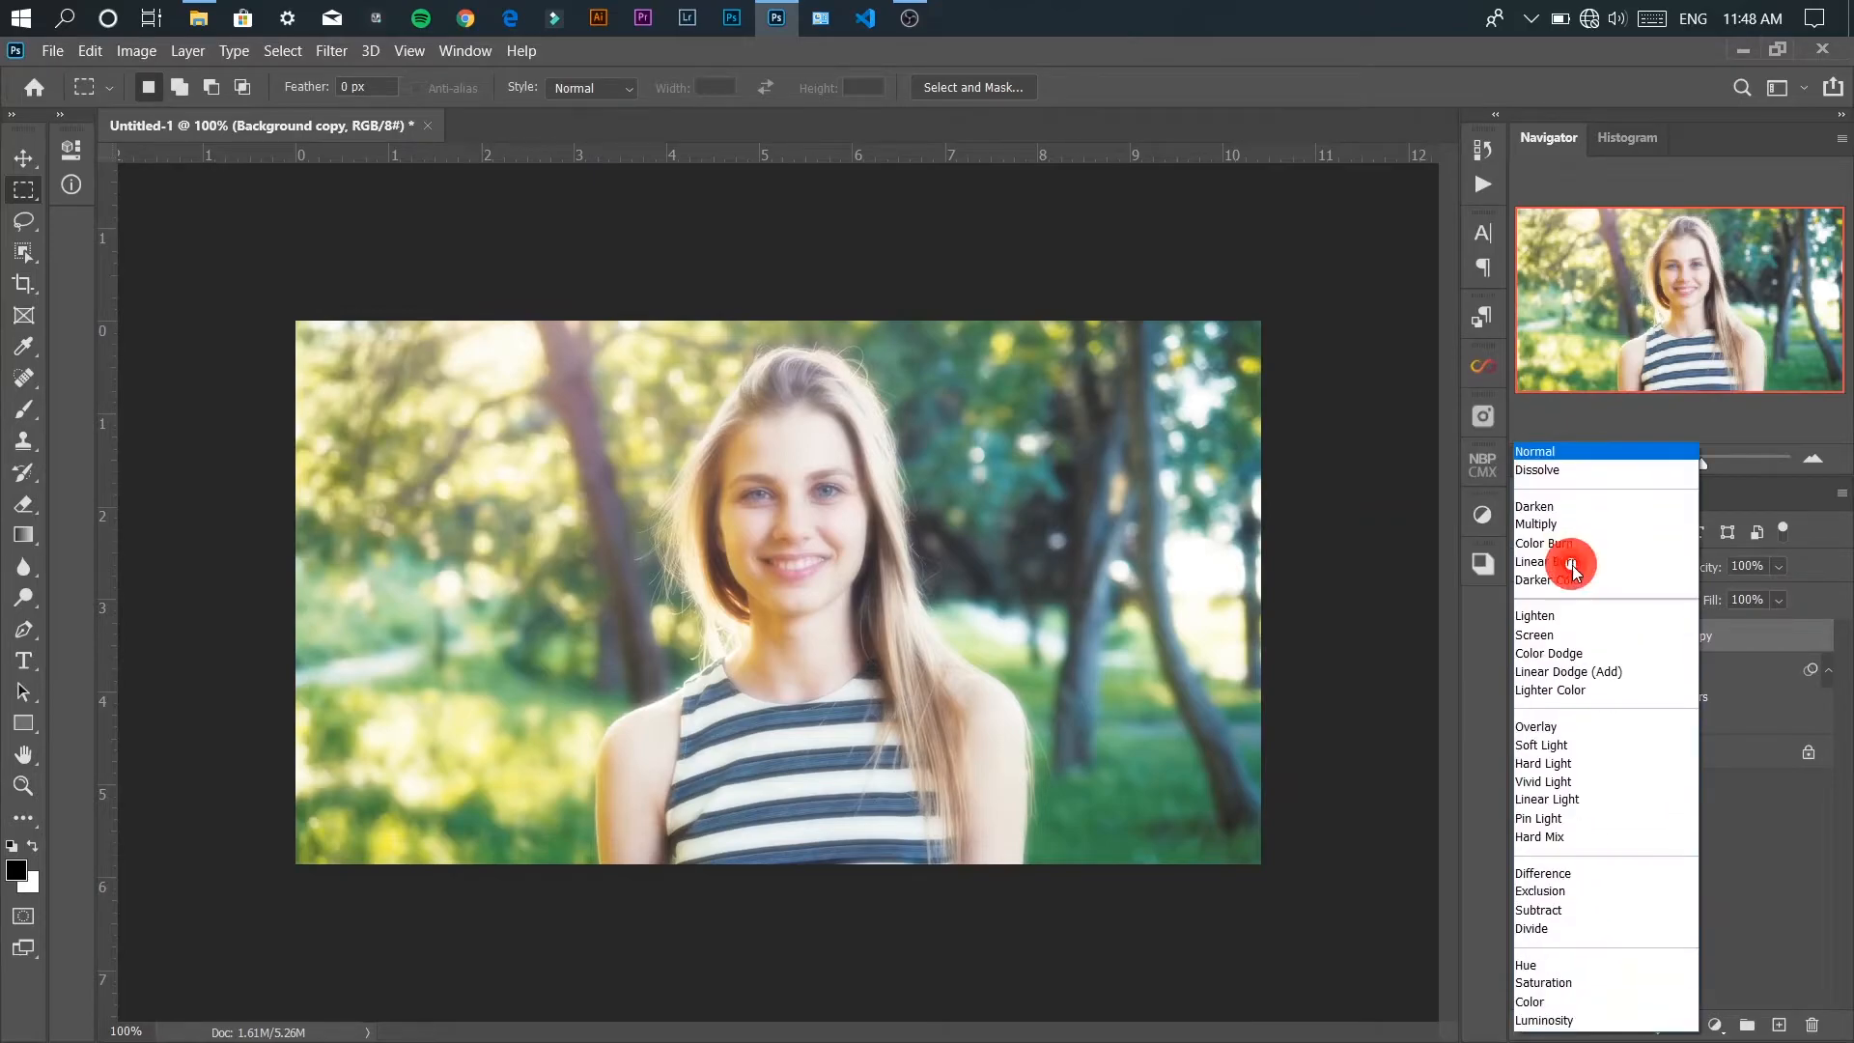
pyautogui.click(1542, 1002)
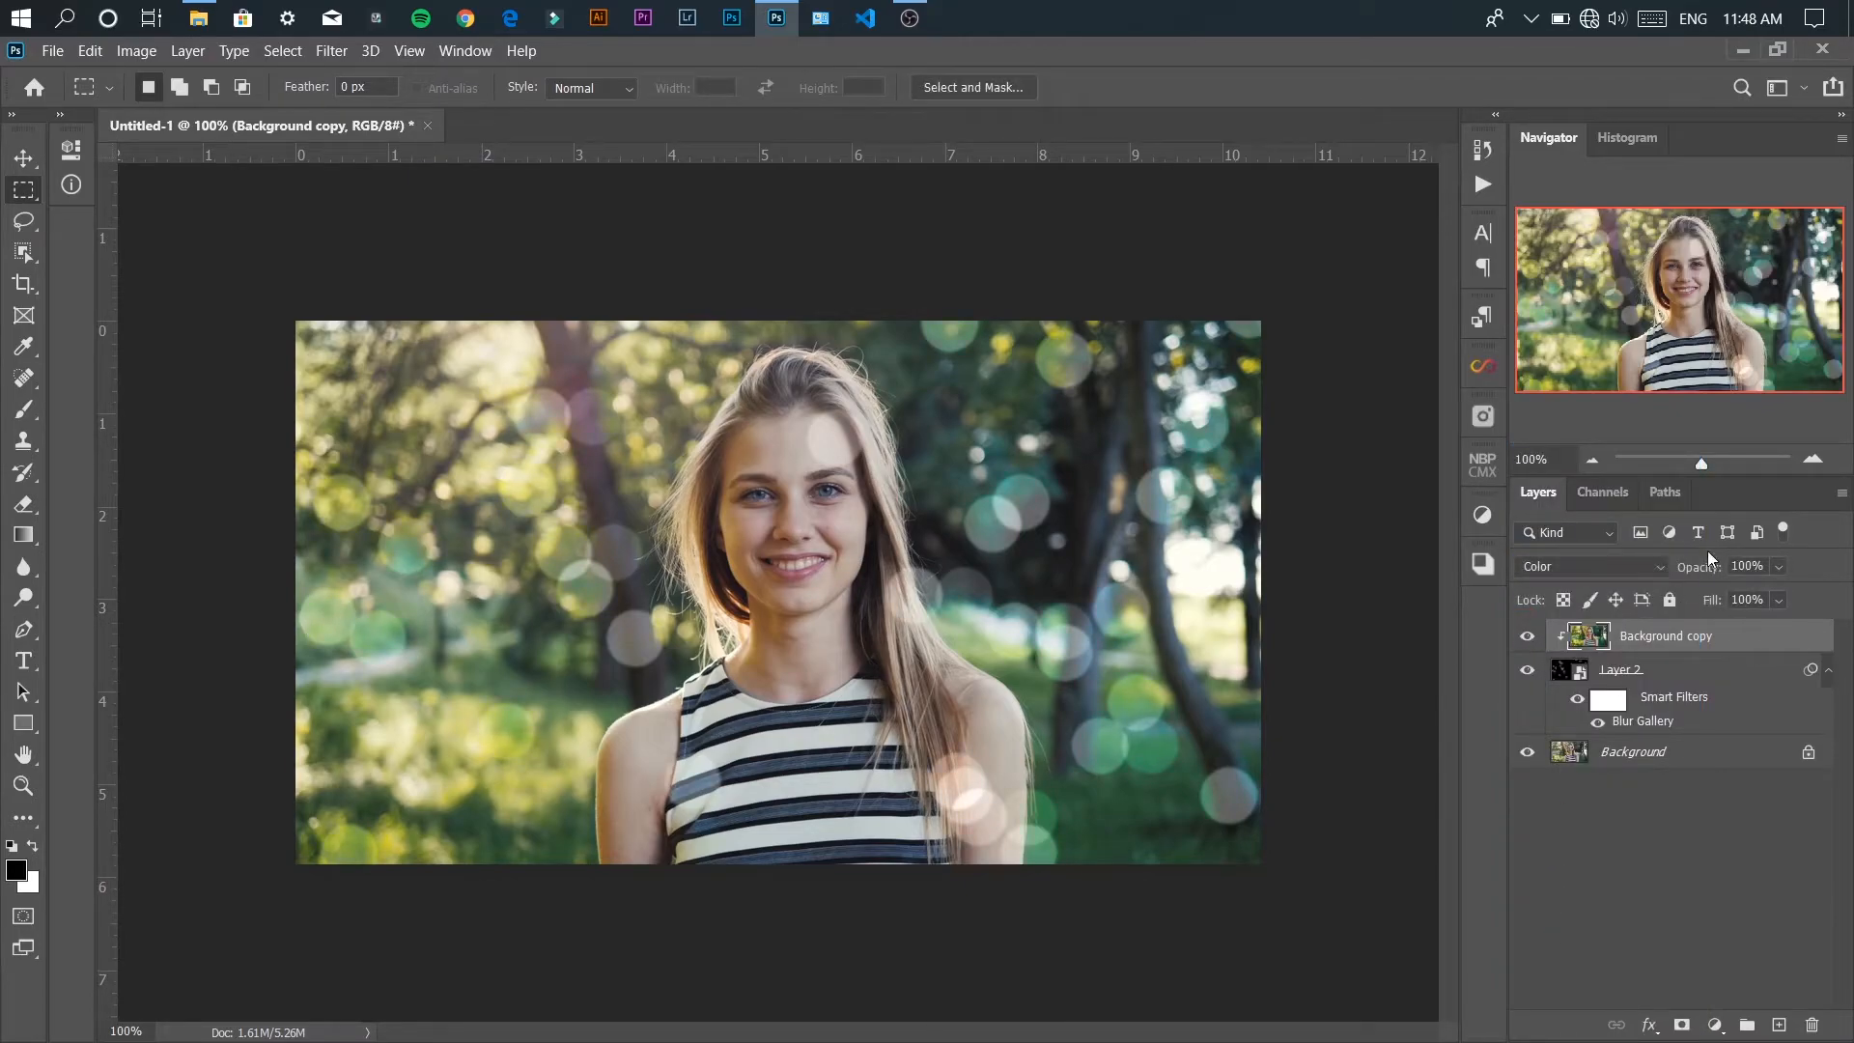
# - Add a Curves adjustment layer above the Background copy layer
pyautogui.click(1716, 1026)
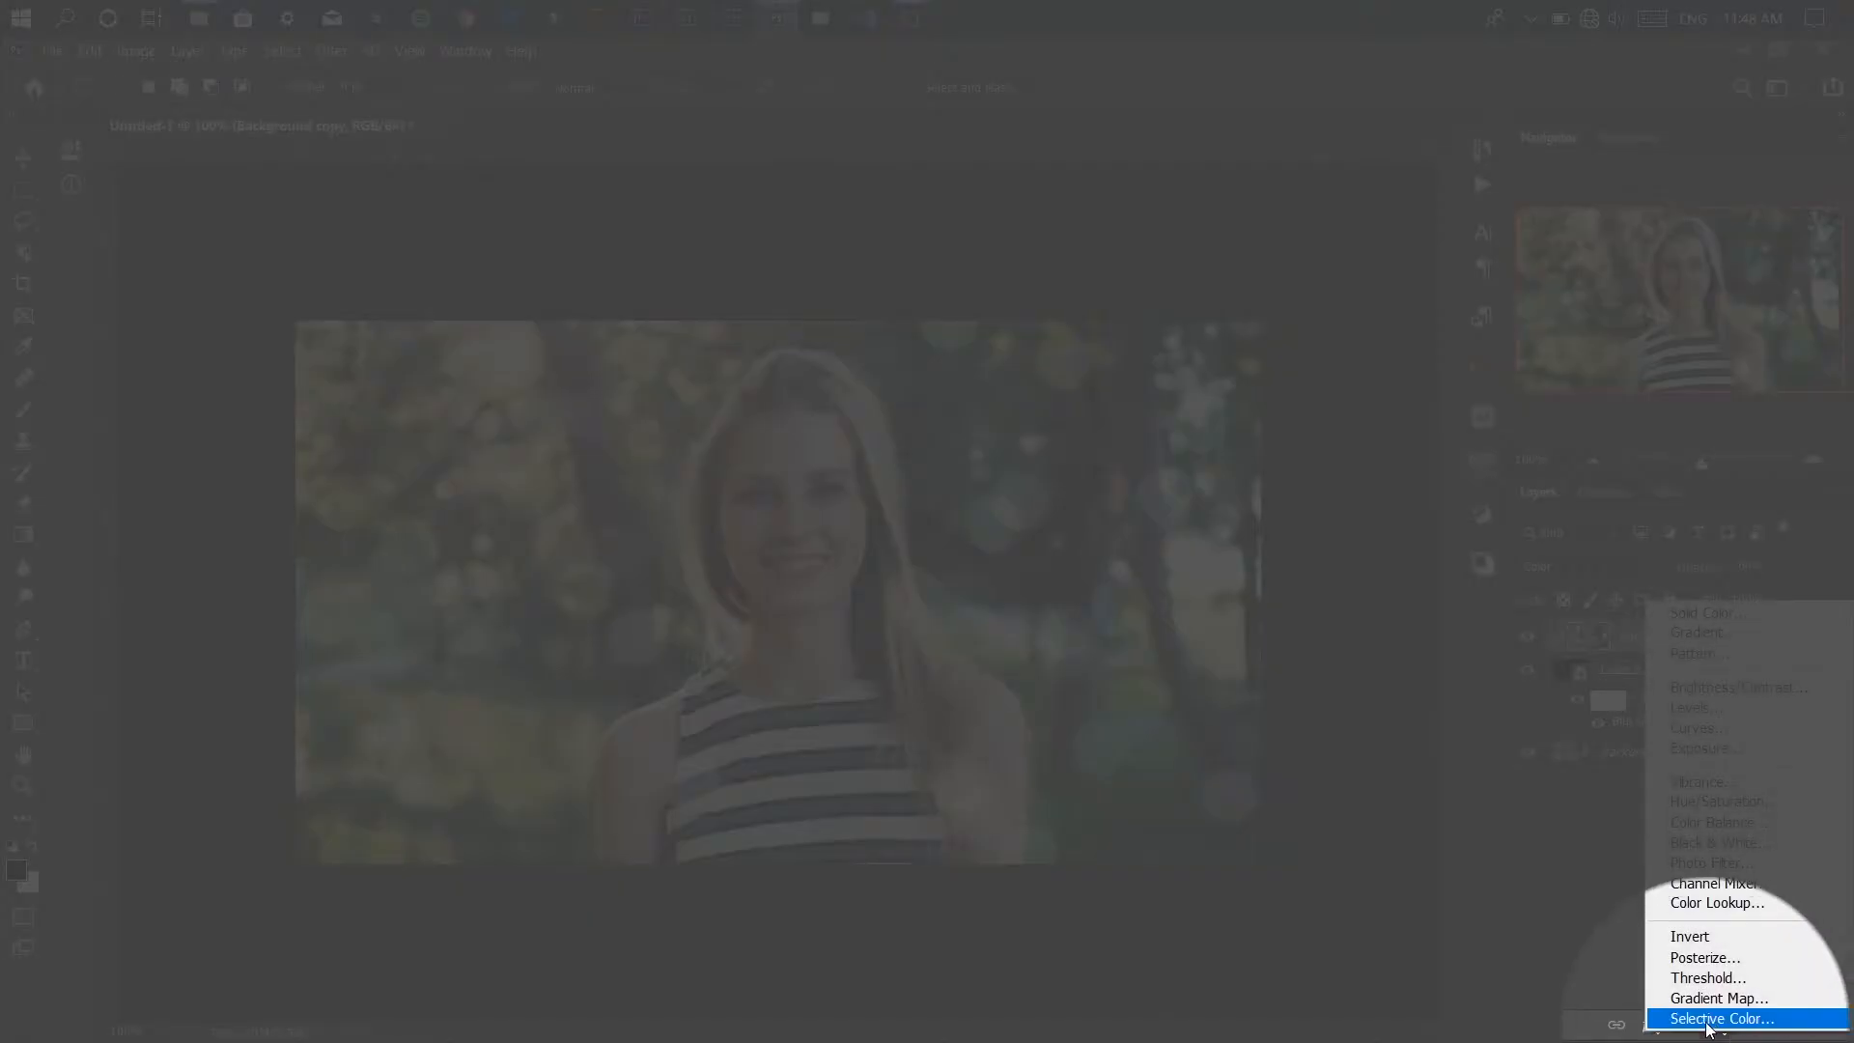
pyautogui.click(1700, 728)
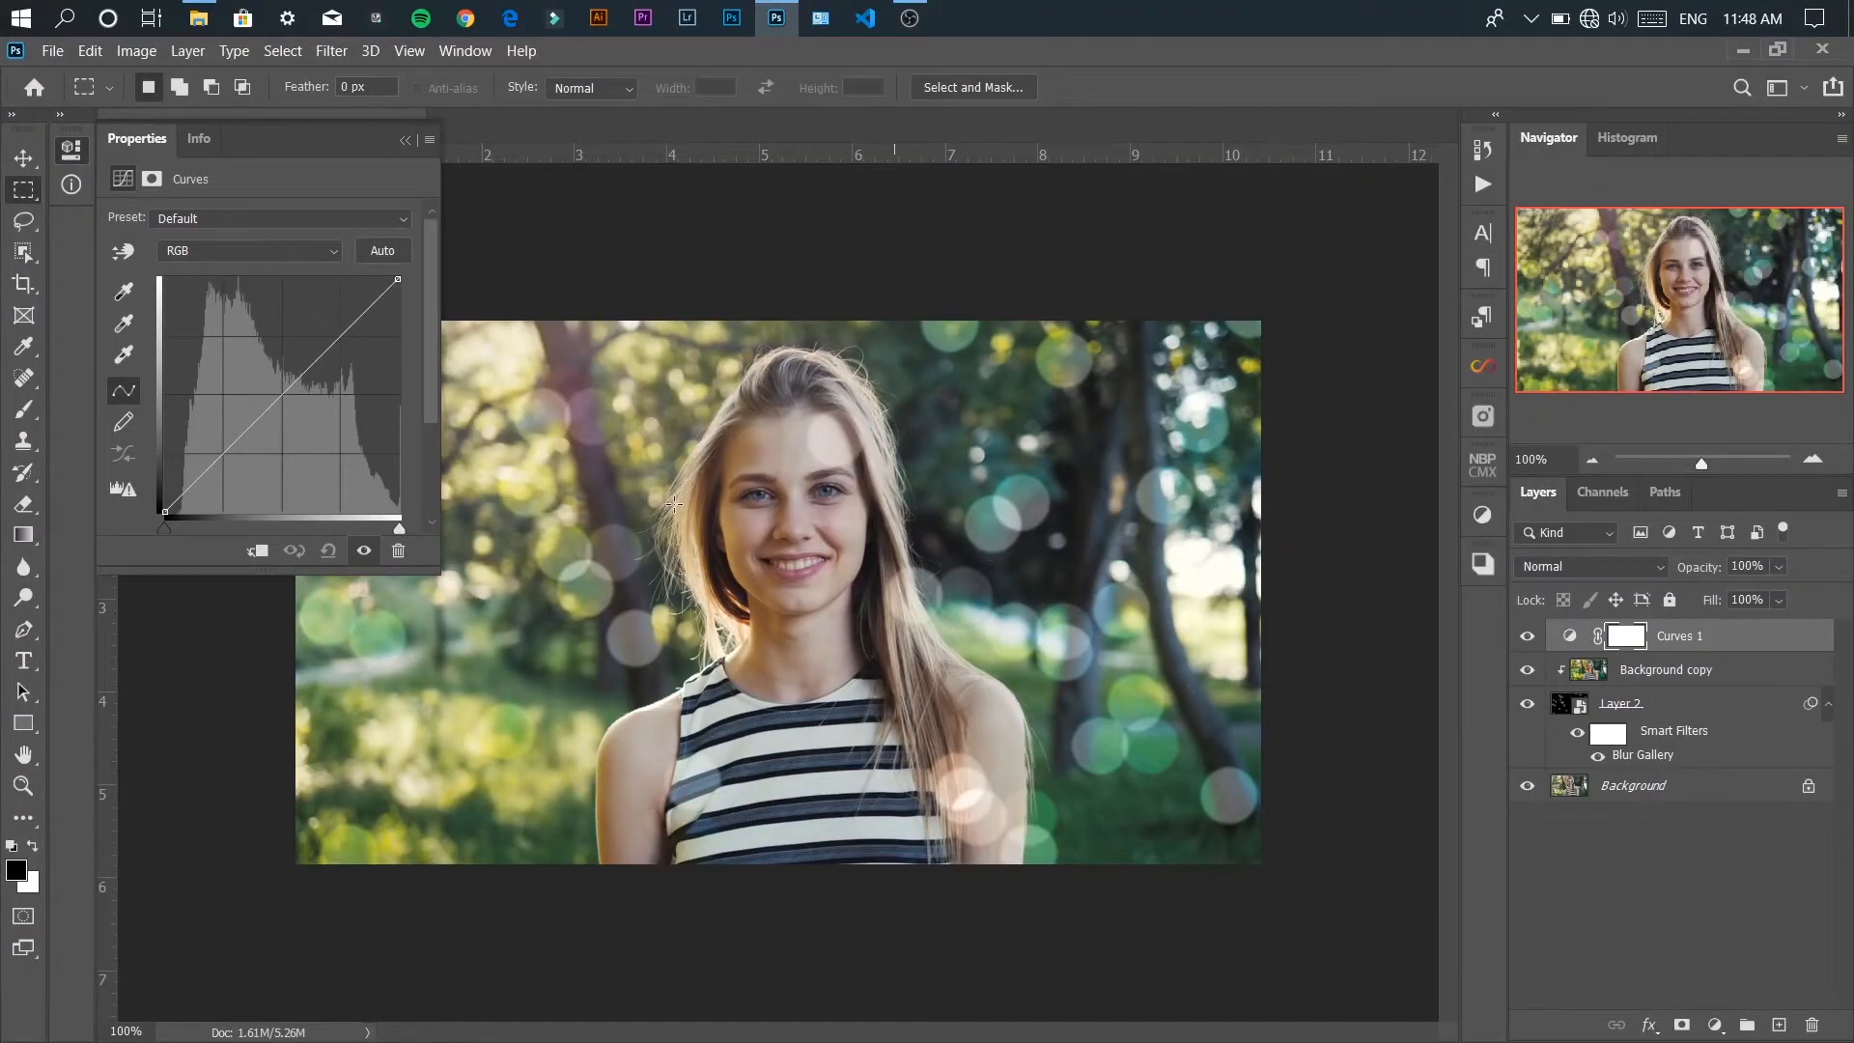
# - Try lowering the Curves layer's blue highlights with the layer clipped, and reset the curve and release the clipping
pyautogui.click(218, 249)
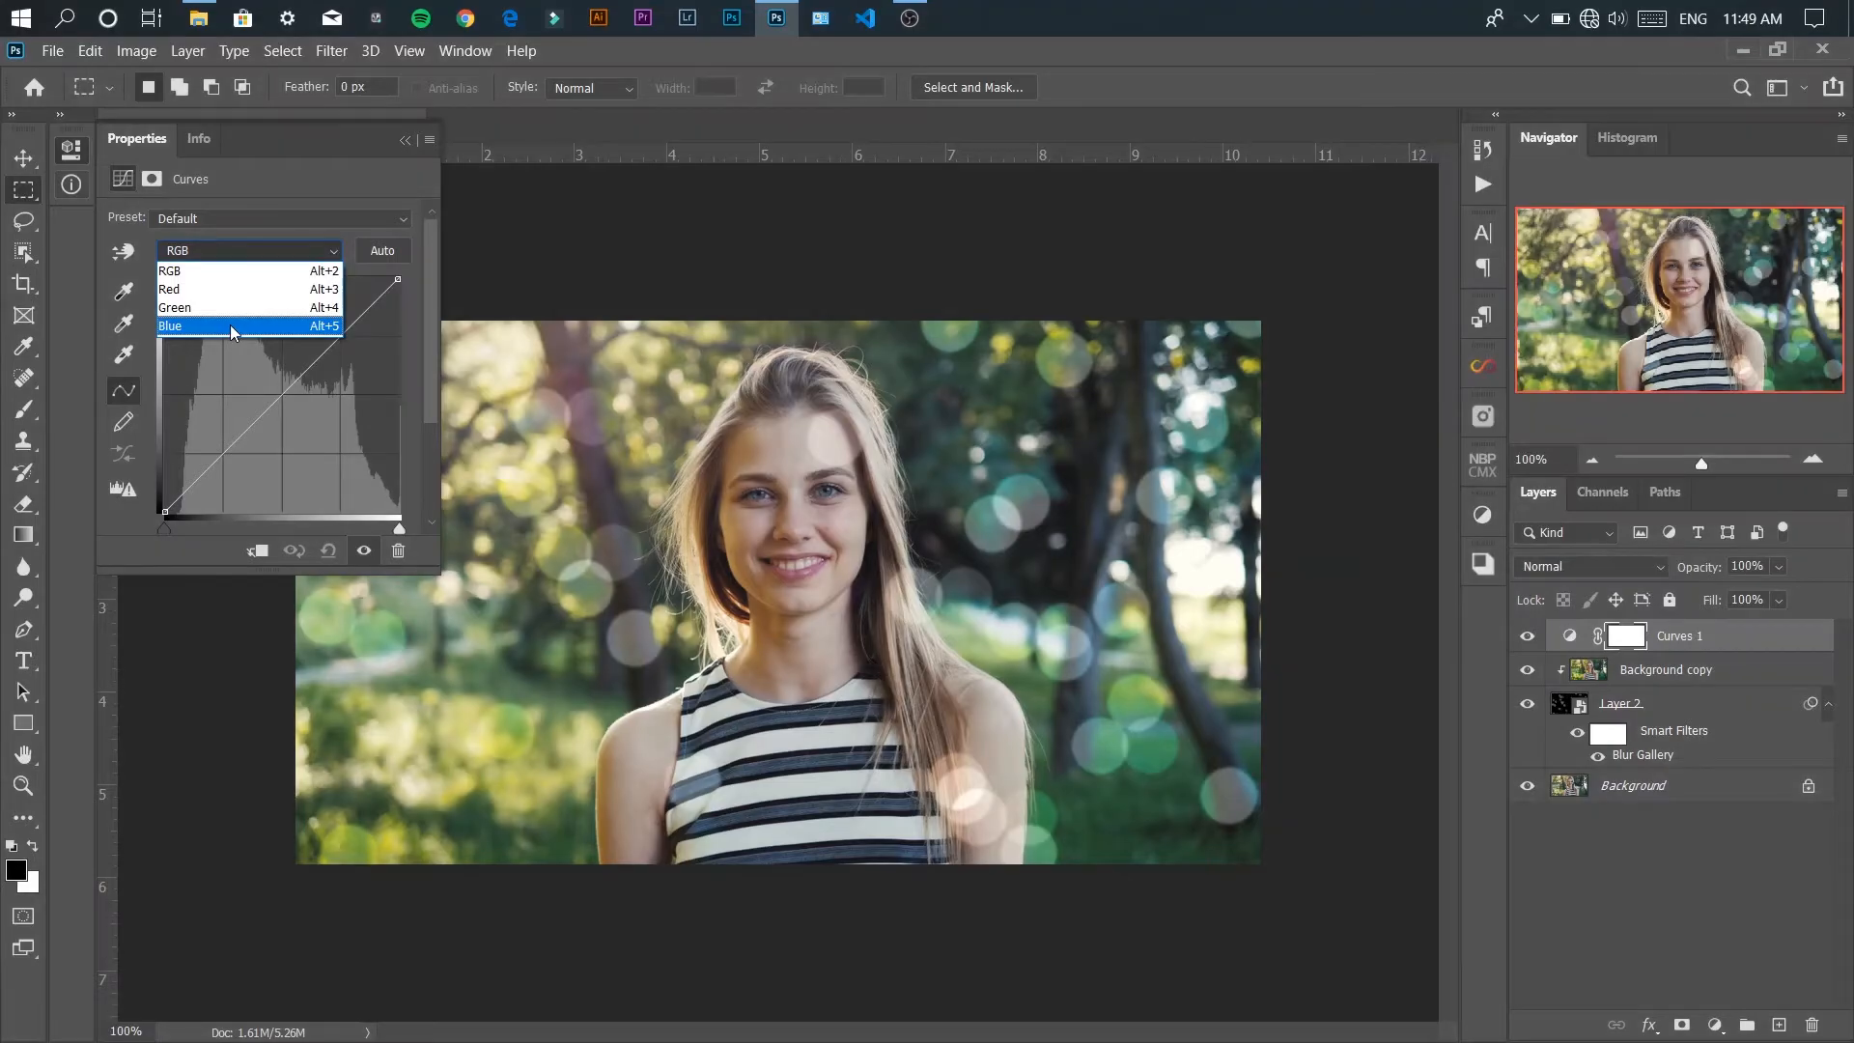
pyautogui.click(230, 325)
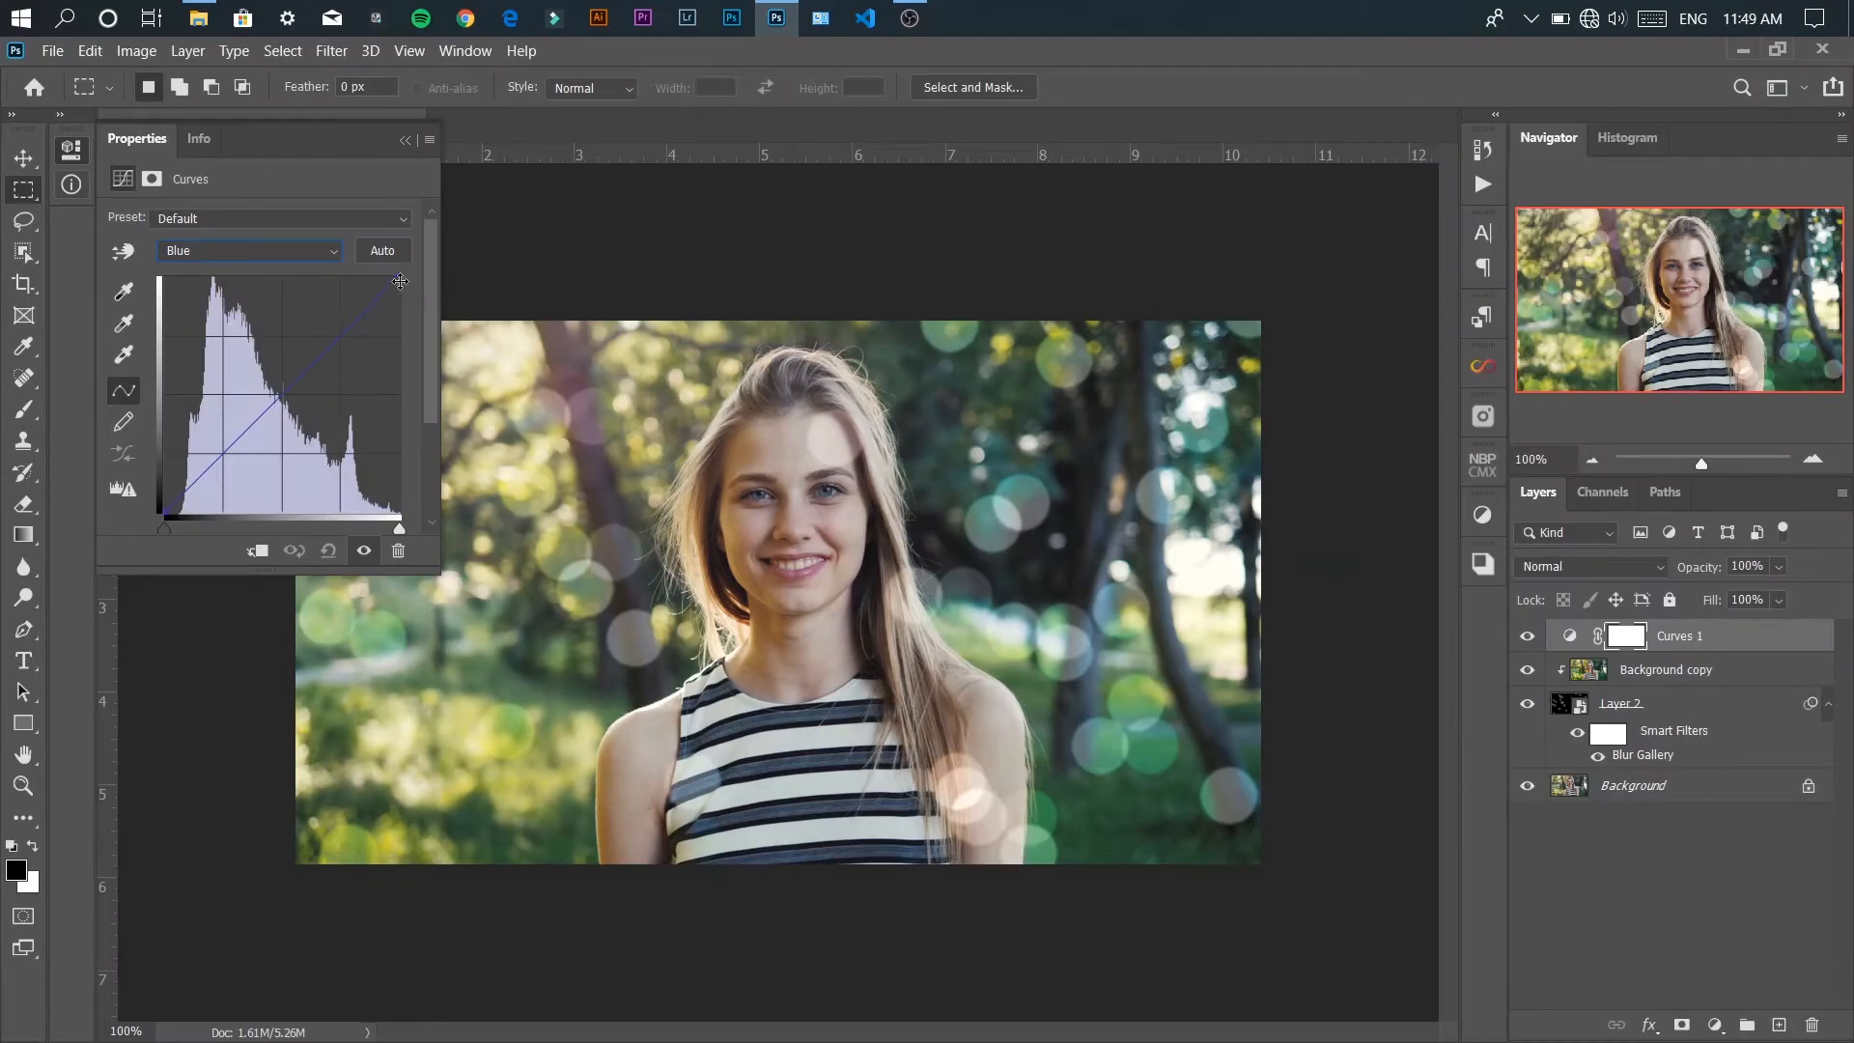
pyautogui.moveTo(400, 281); pyautogui.dragTo(404, 357)
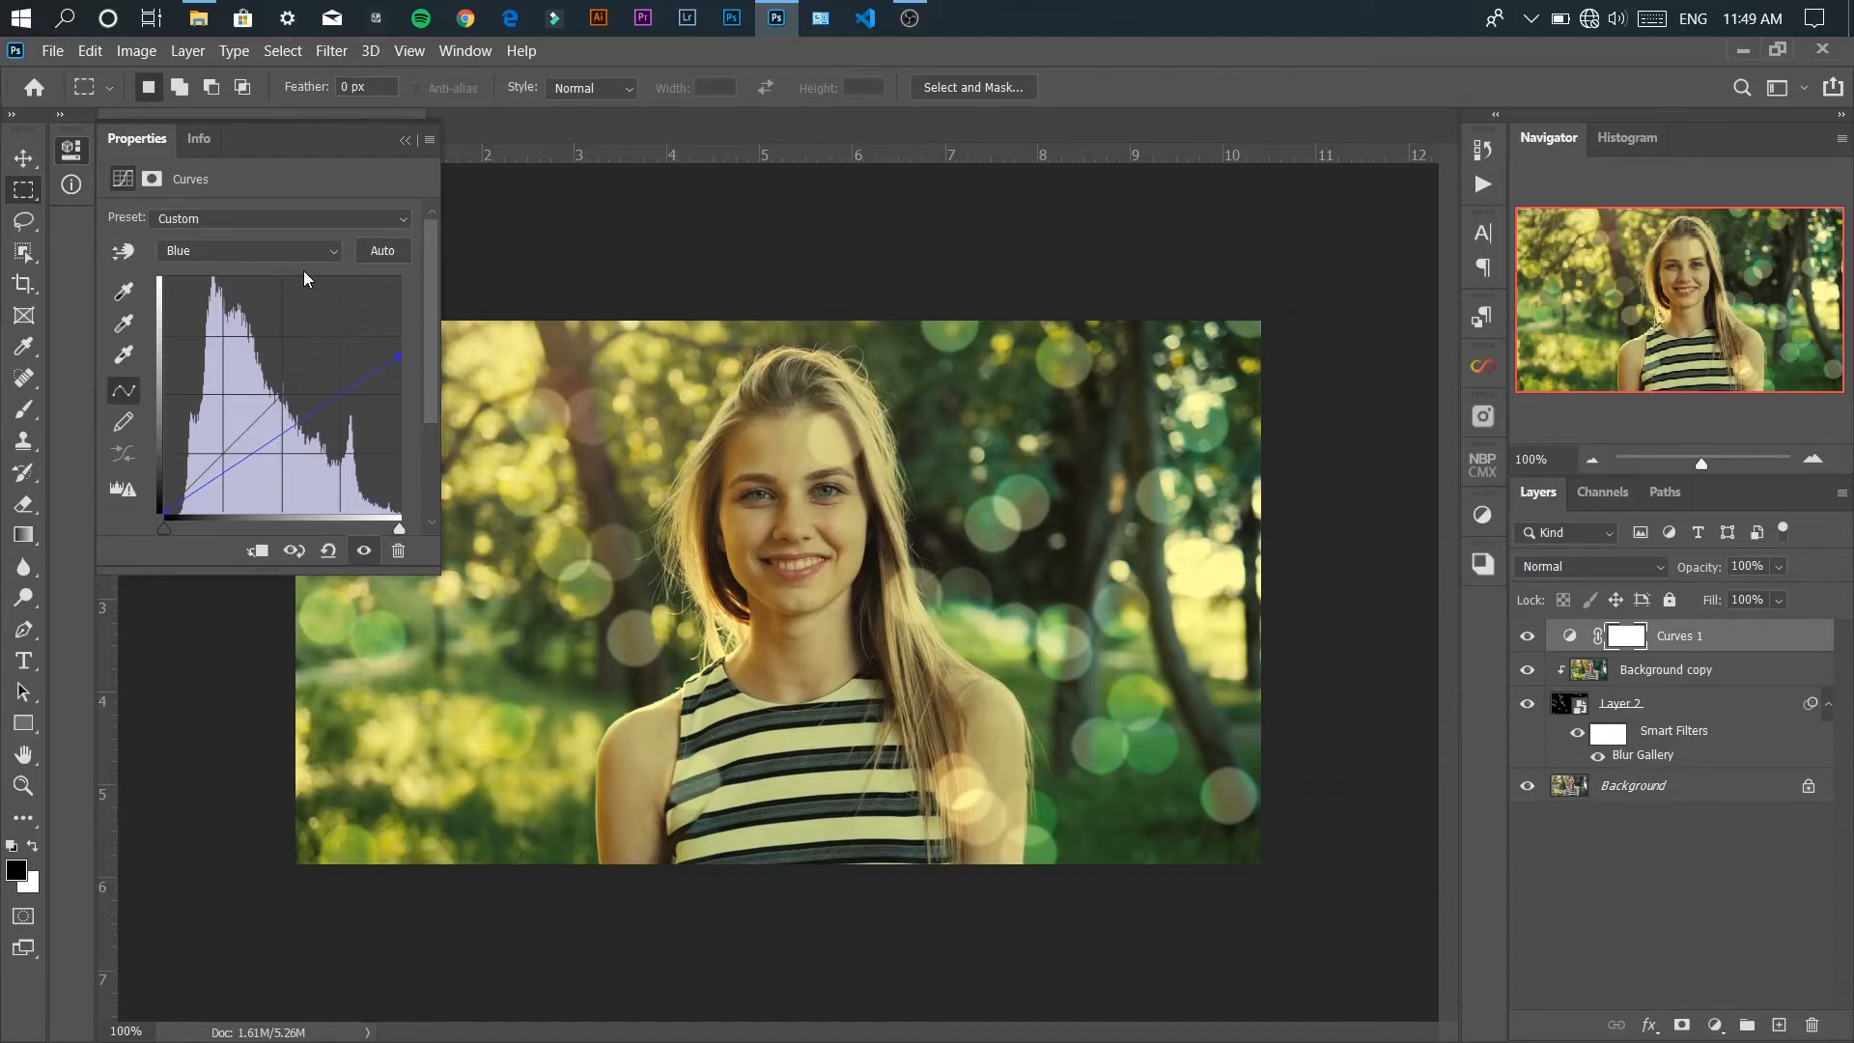
pyautogui.click(259, 553)
pyautogui.click(262, 555)
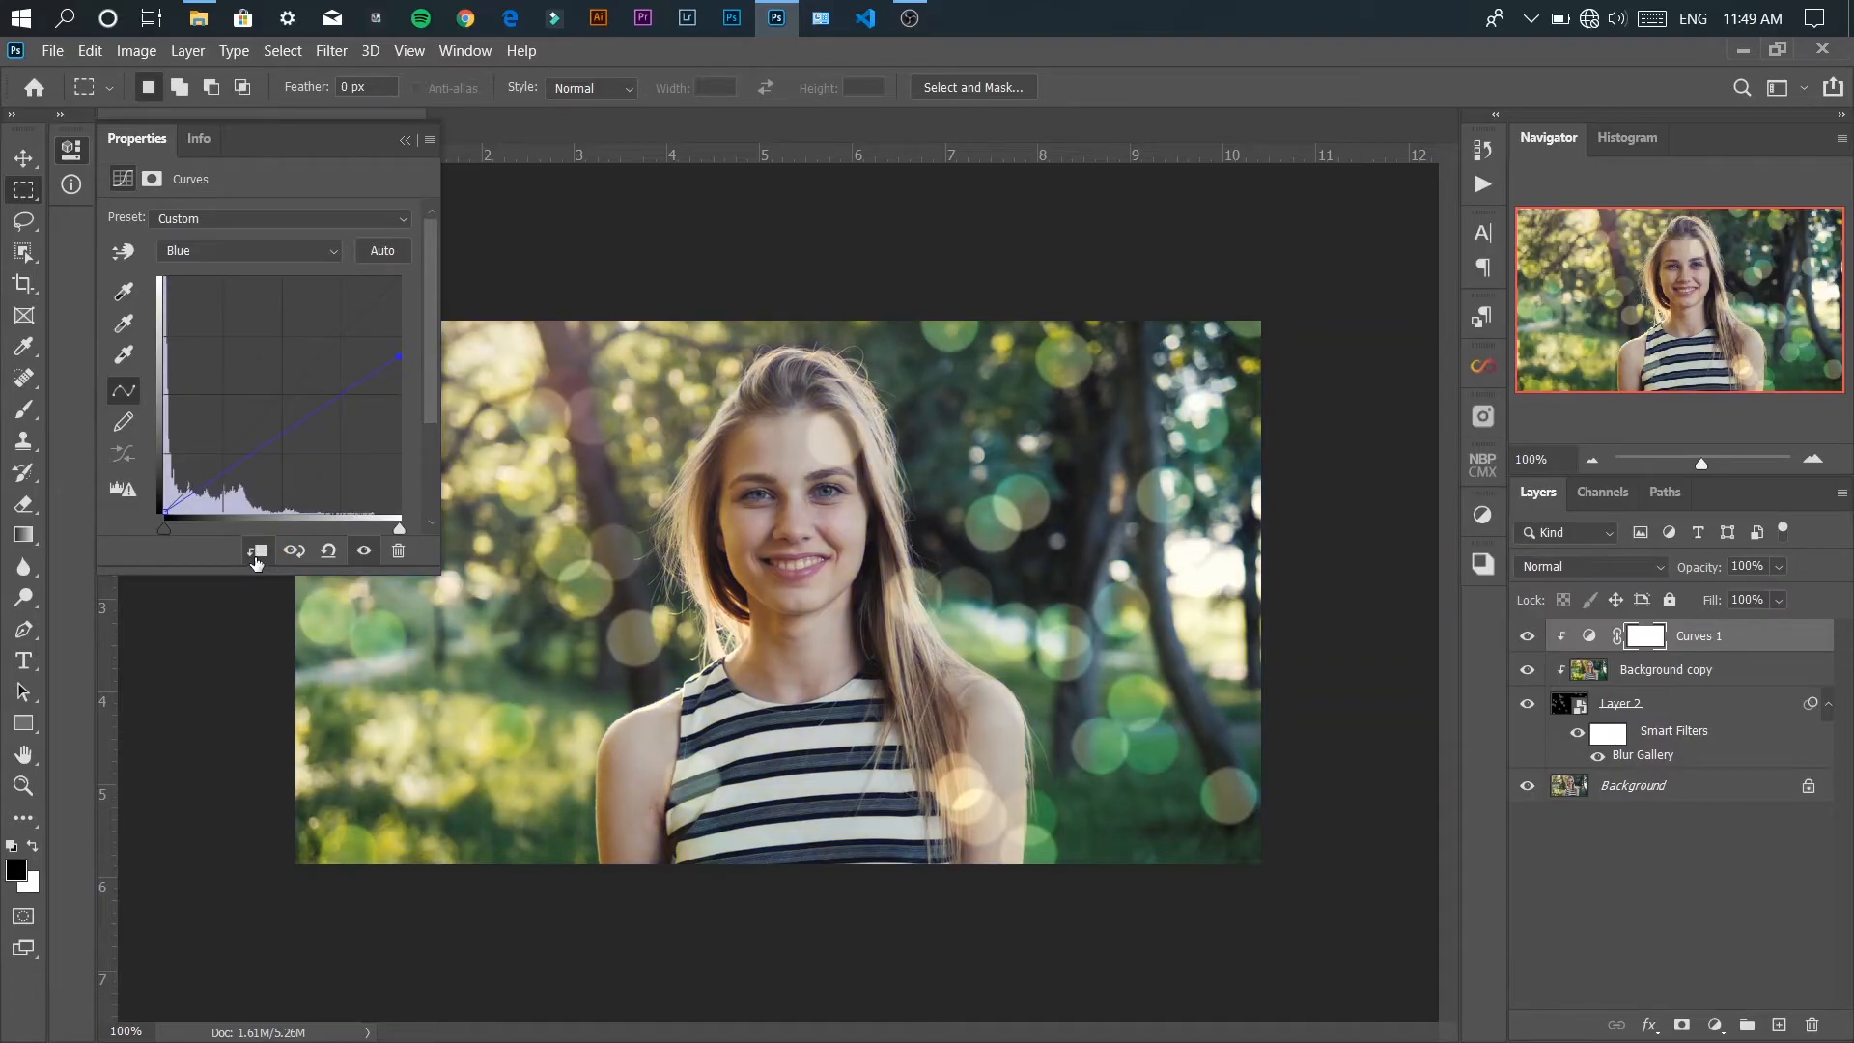
pyautogui.click(328, 550)
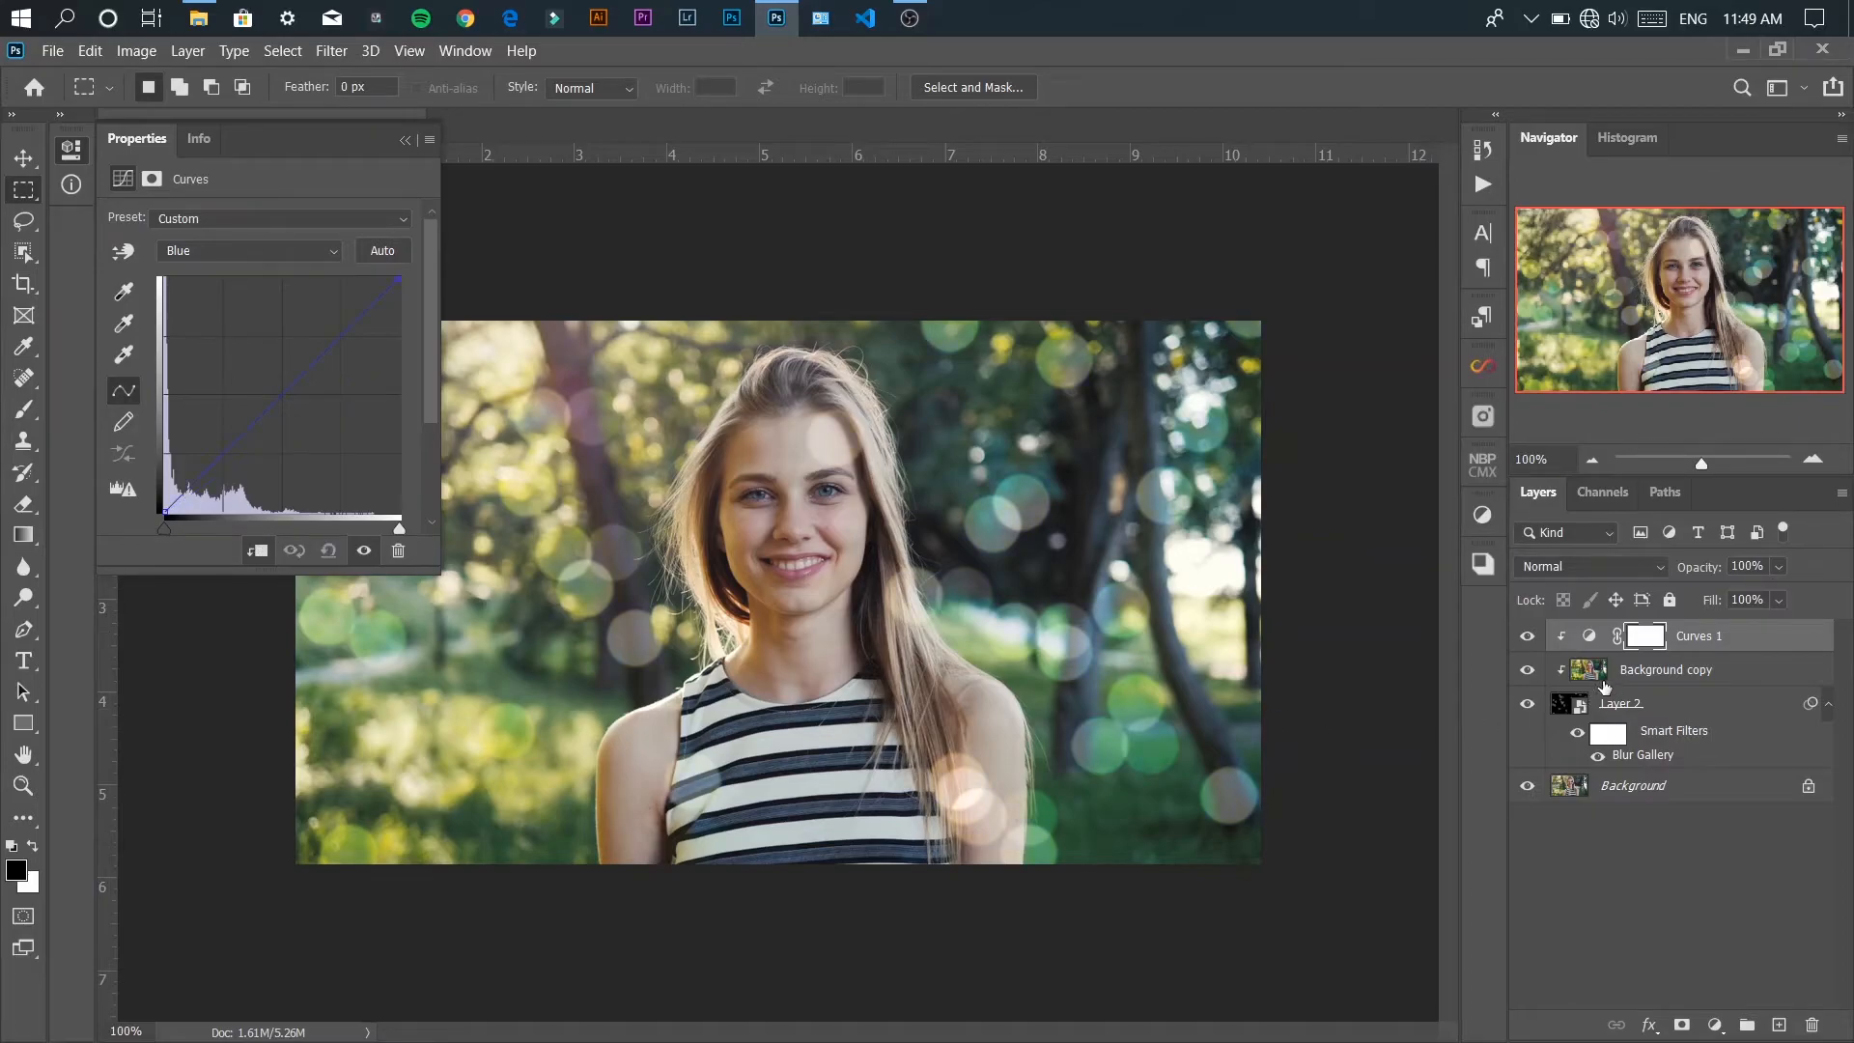
pyautogui.keyDown('alt'); pyautogui.click(1729, 647); pyautogui.keyUp('alt')
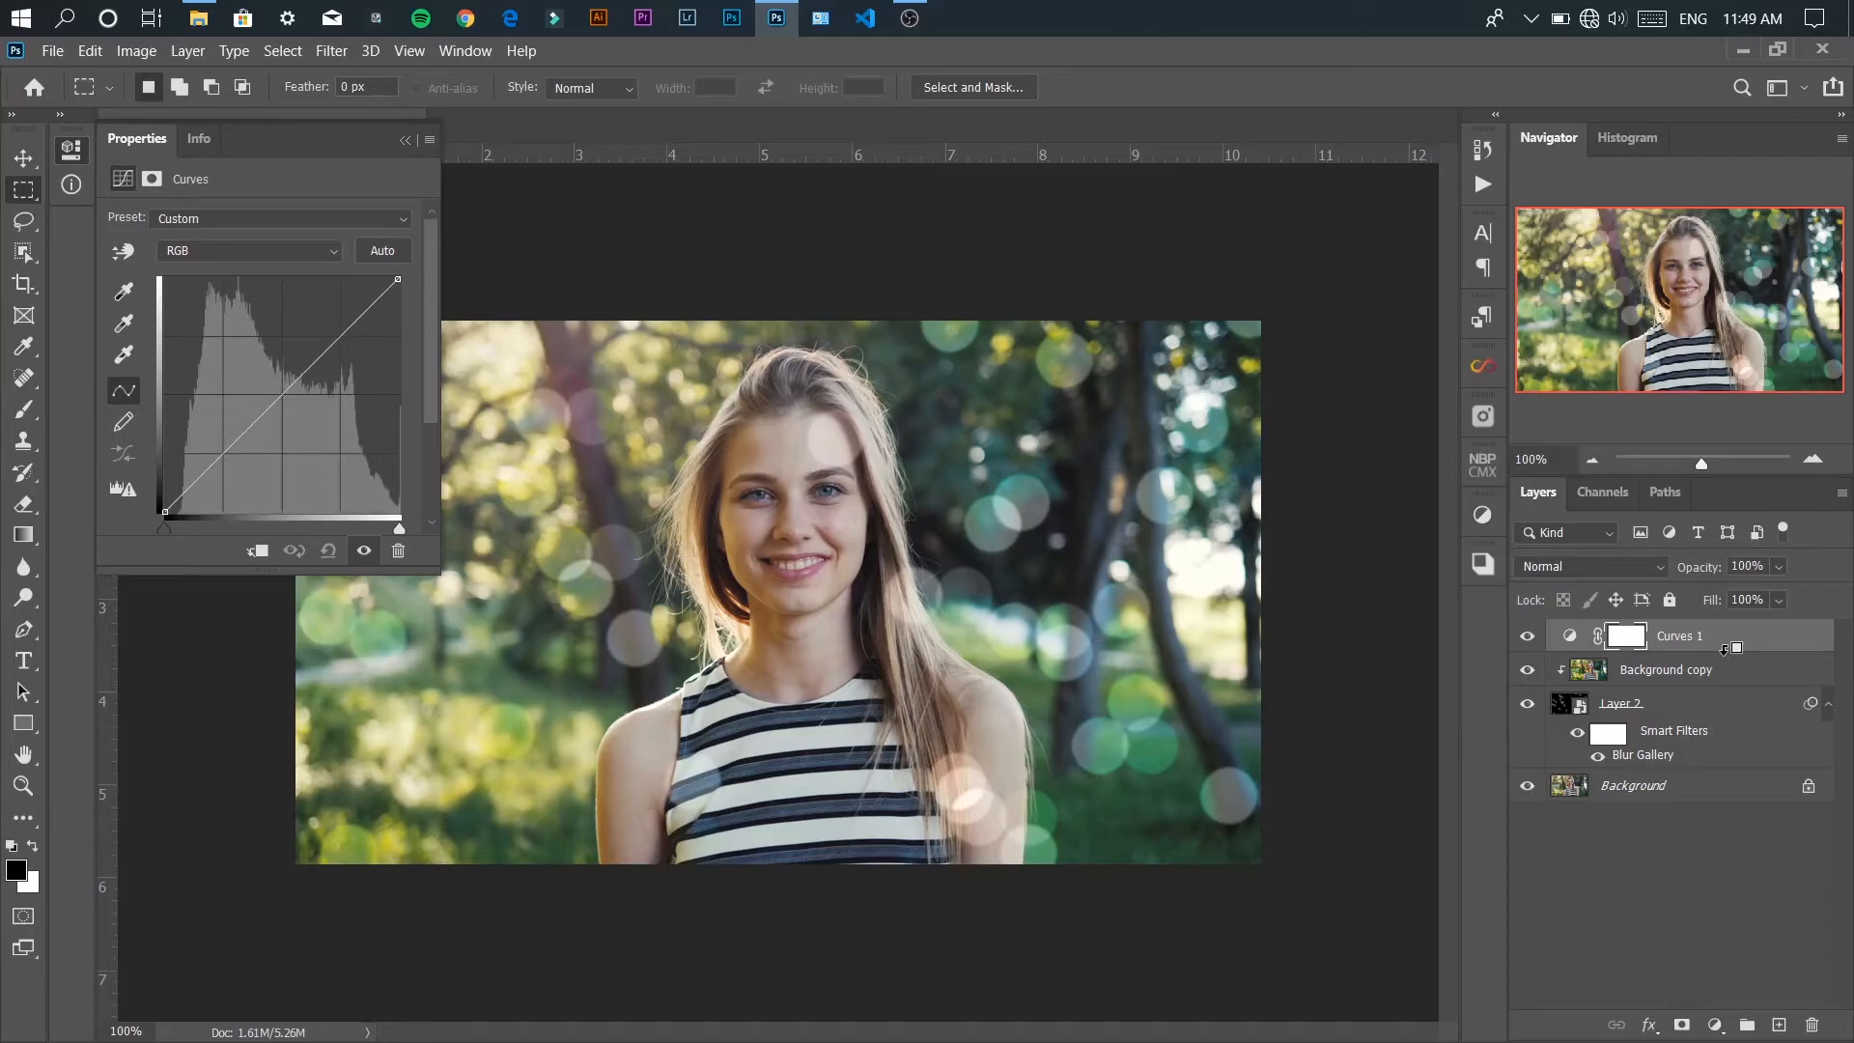
# - Clip the Curves layer to the layers below and lower its Blue channel's highlight endpoint by about a quarter
pyautogui.keyDown('alt'); pyautogui.click(1725, 655); pyautogui.keyUp('alt')
pyautogui.keyDown('alt'); pyautogui.click(1729, 654); pyautogui.keyUp('alt')
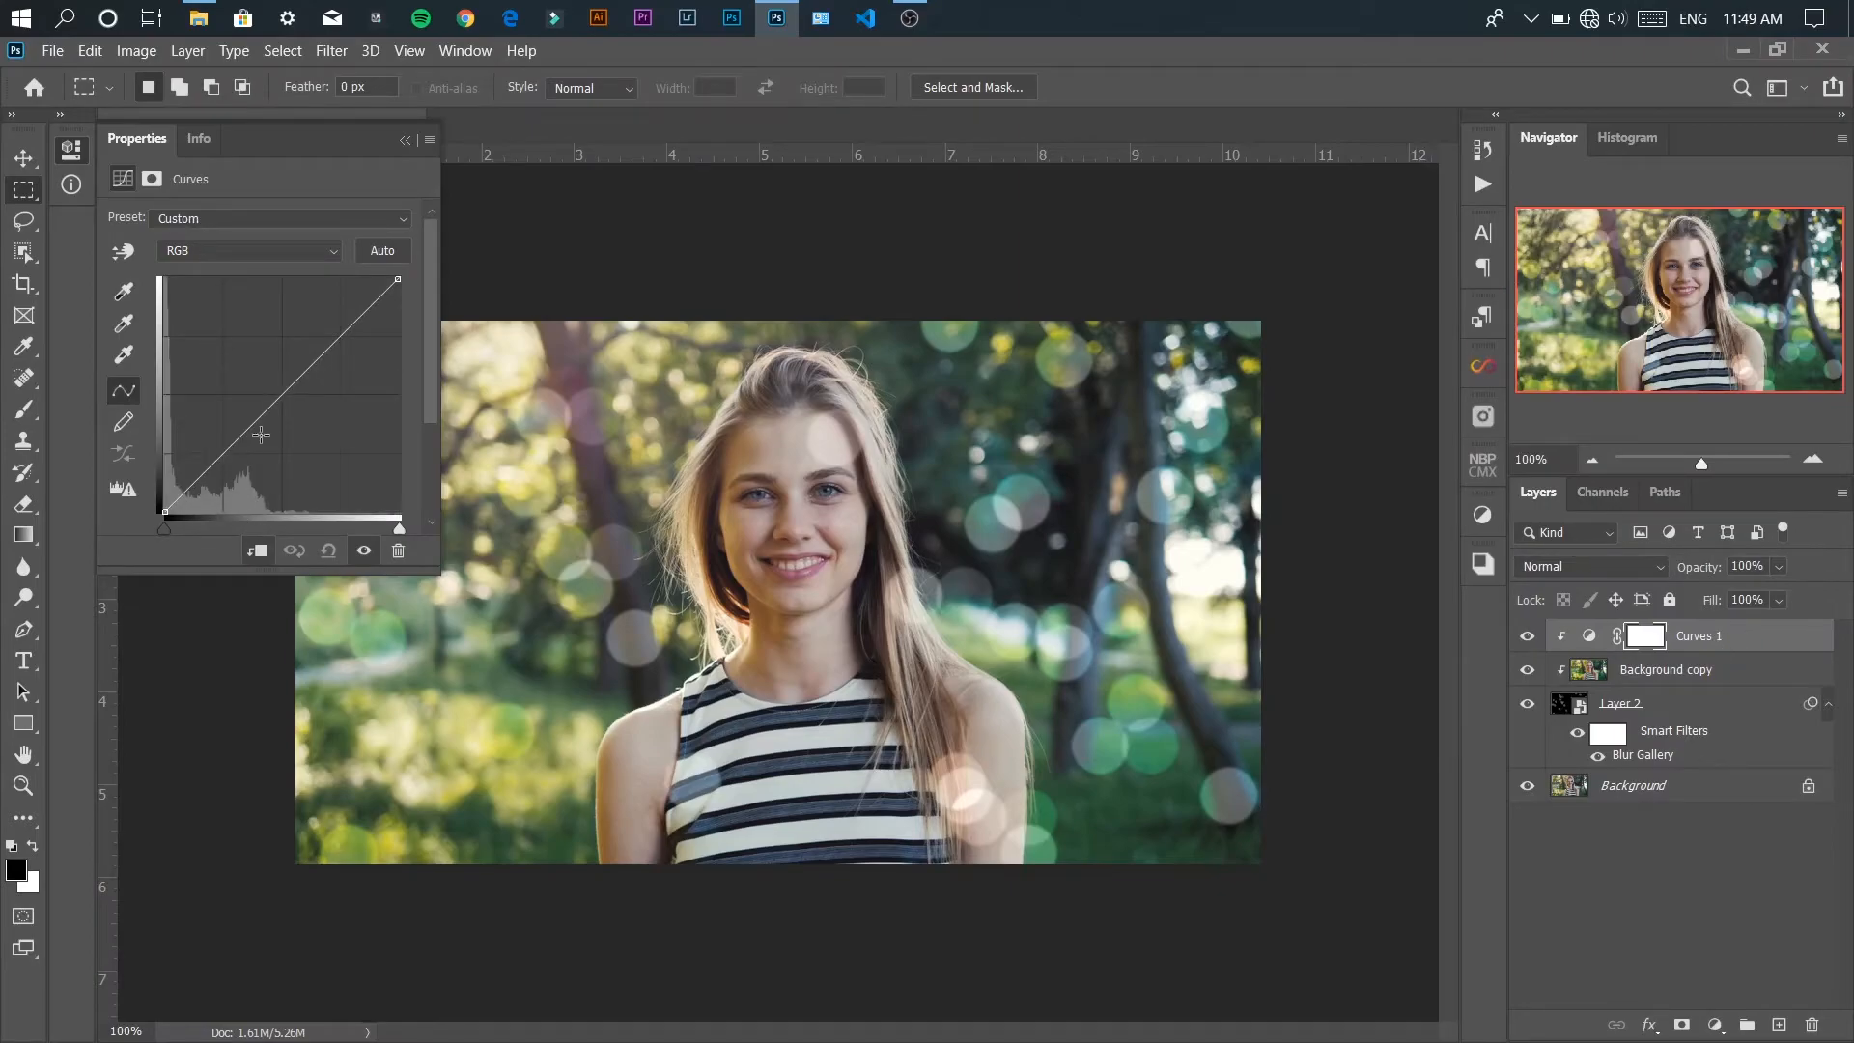
pyautogui.click(275, 251)
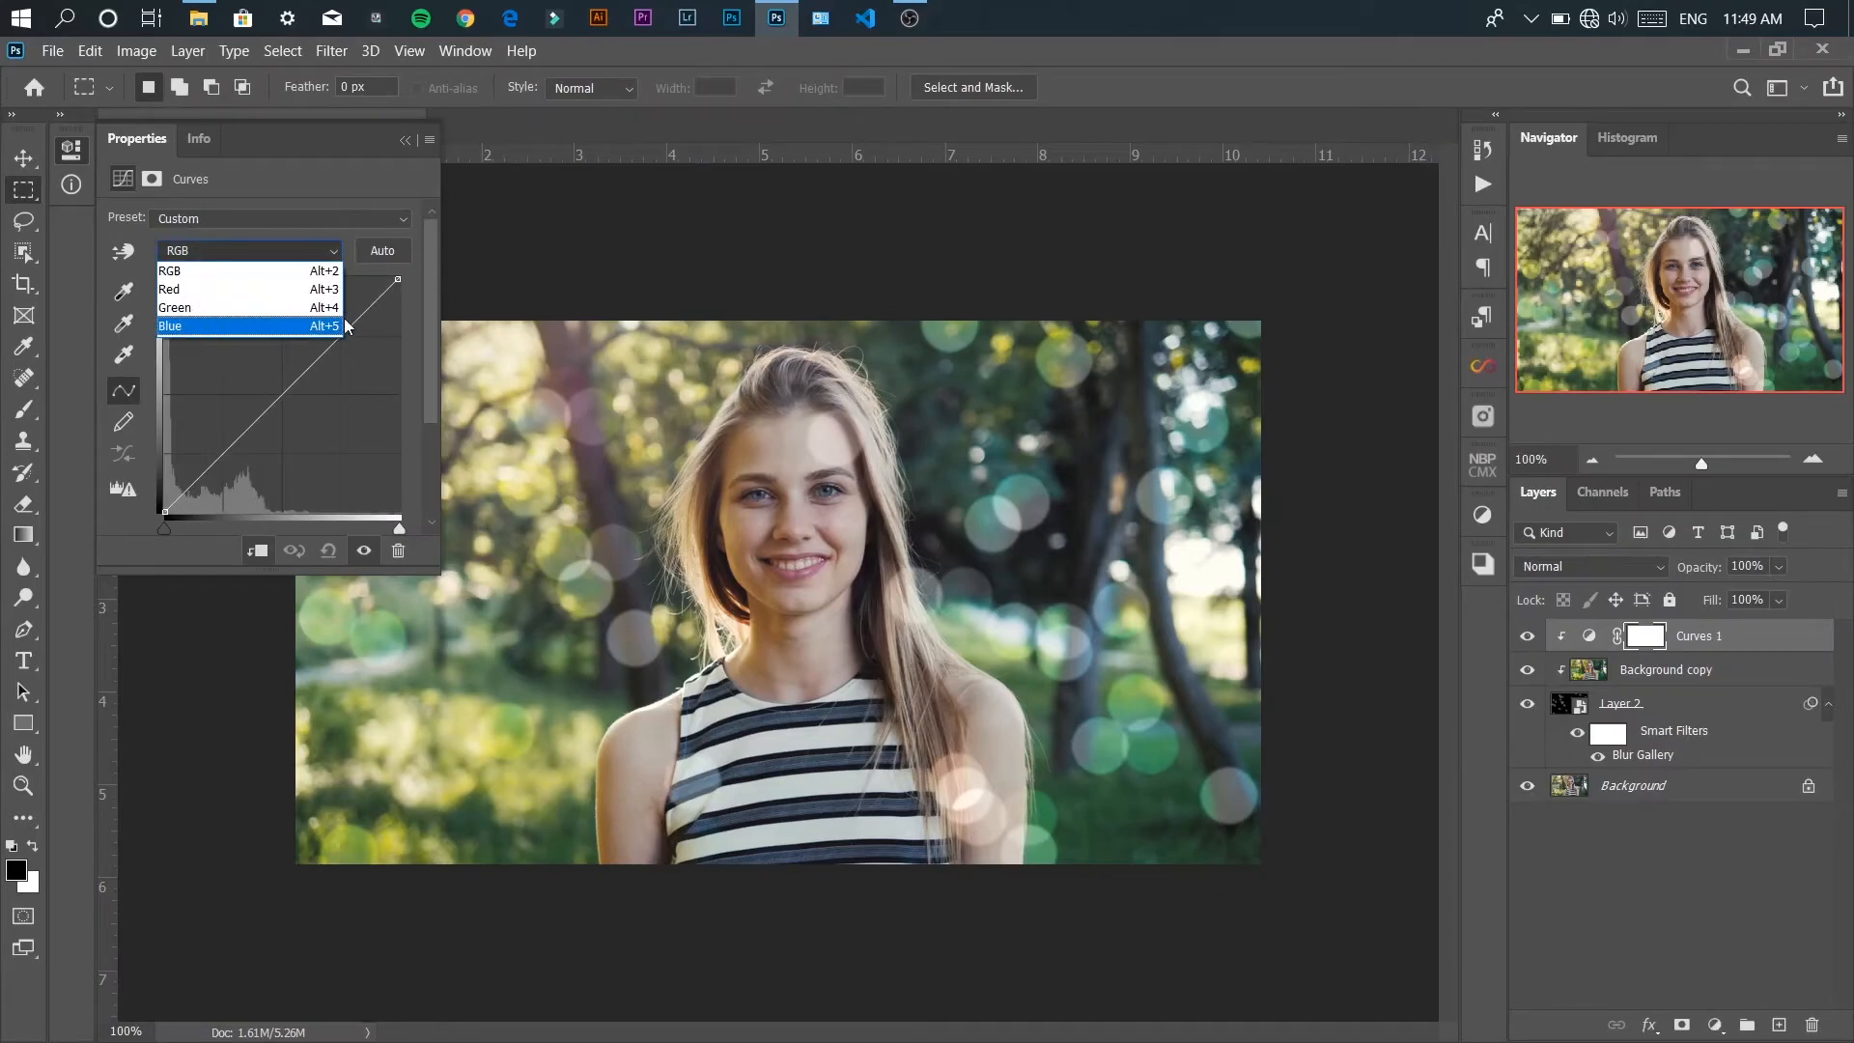
pyautogui.click(280, 326)
pyautogui.moveTo(398, 280); pyautogui.dragTo(420, 336)
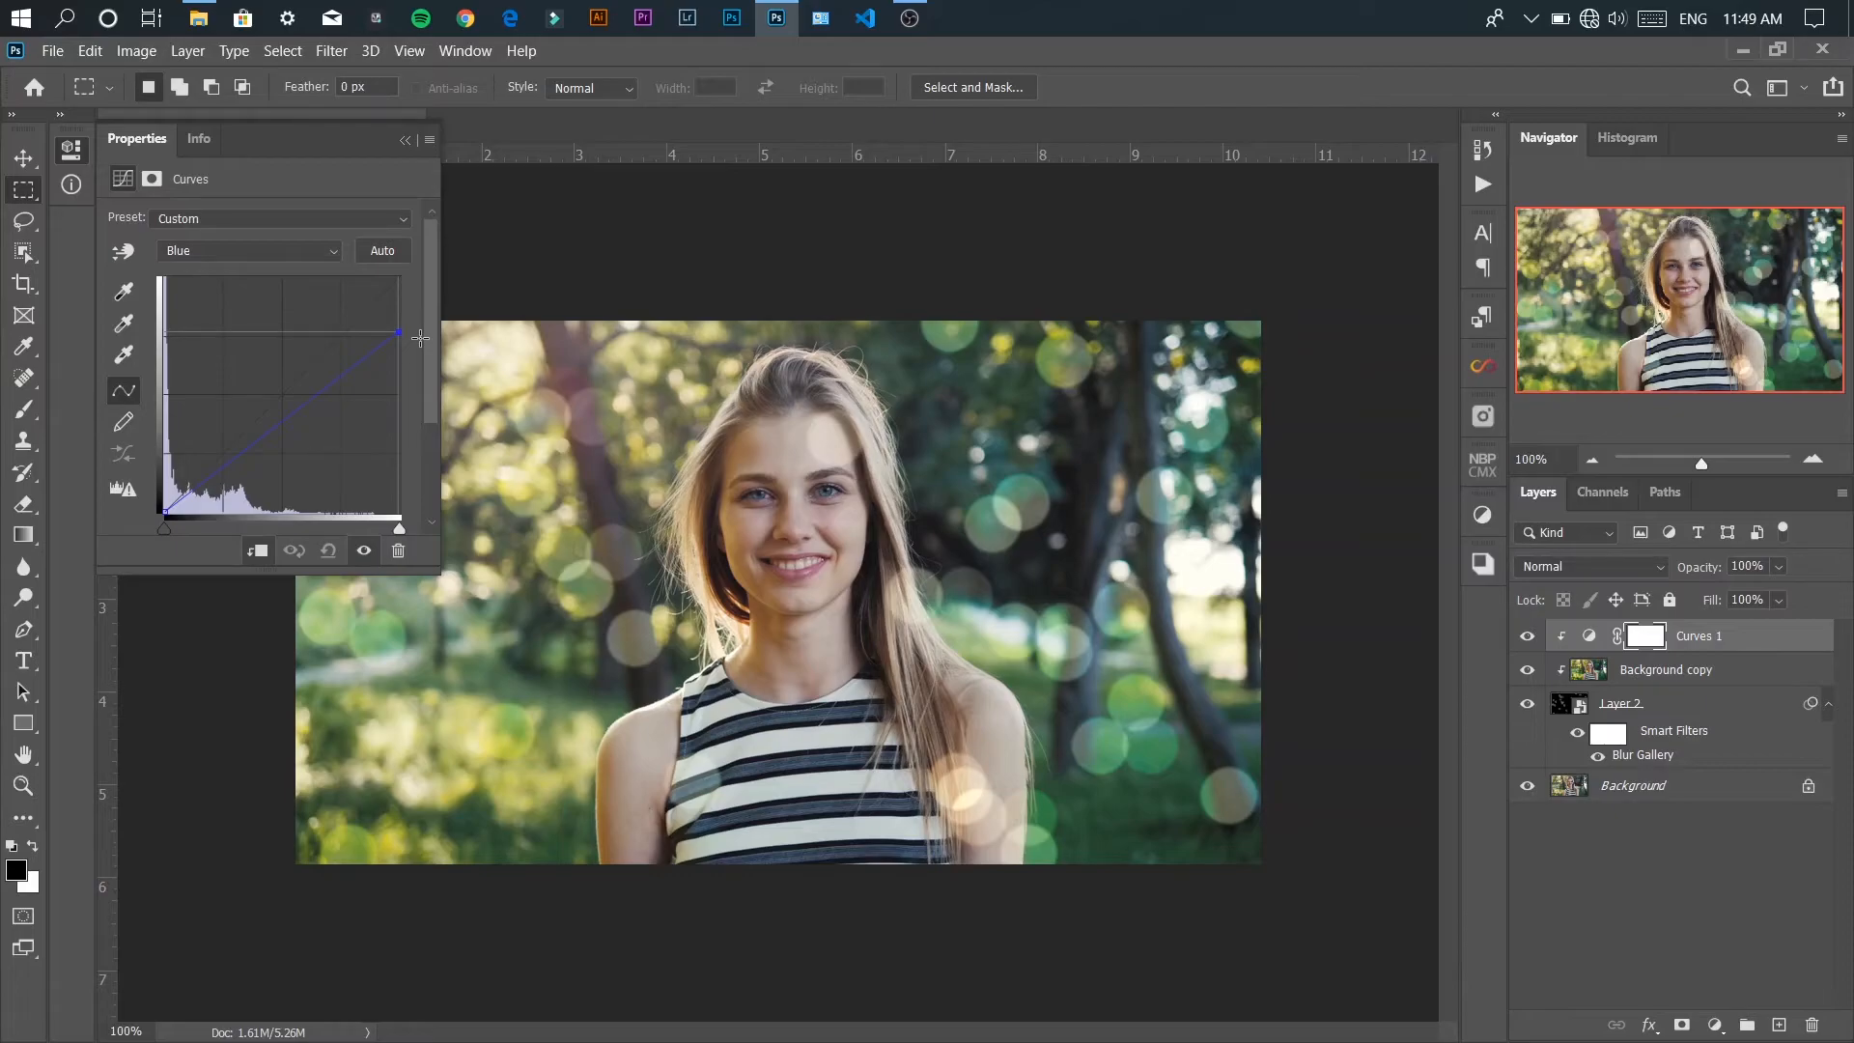
pyautogui.click(404, 140)
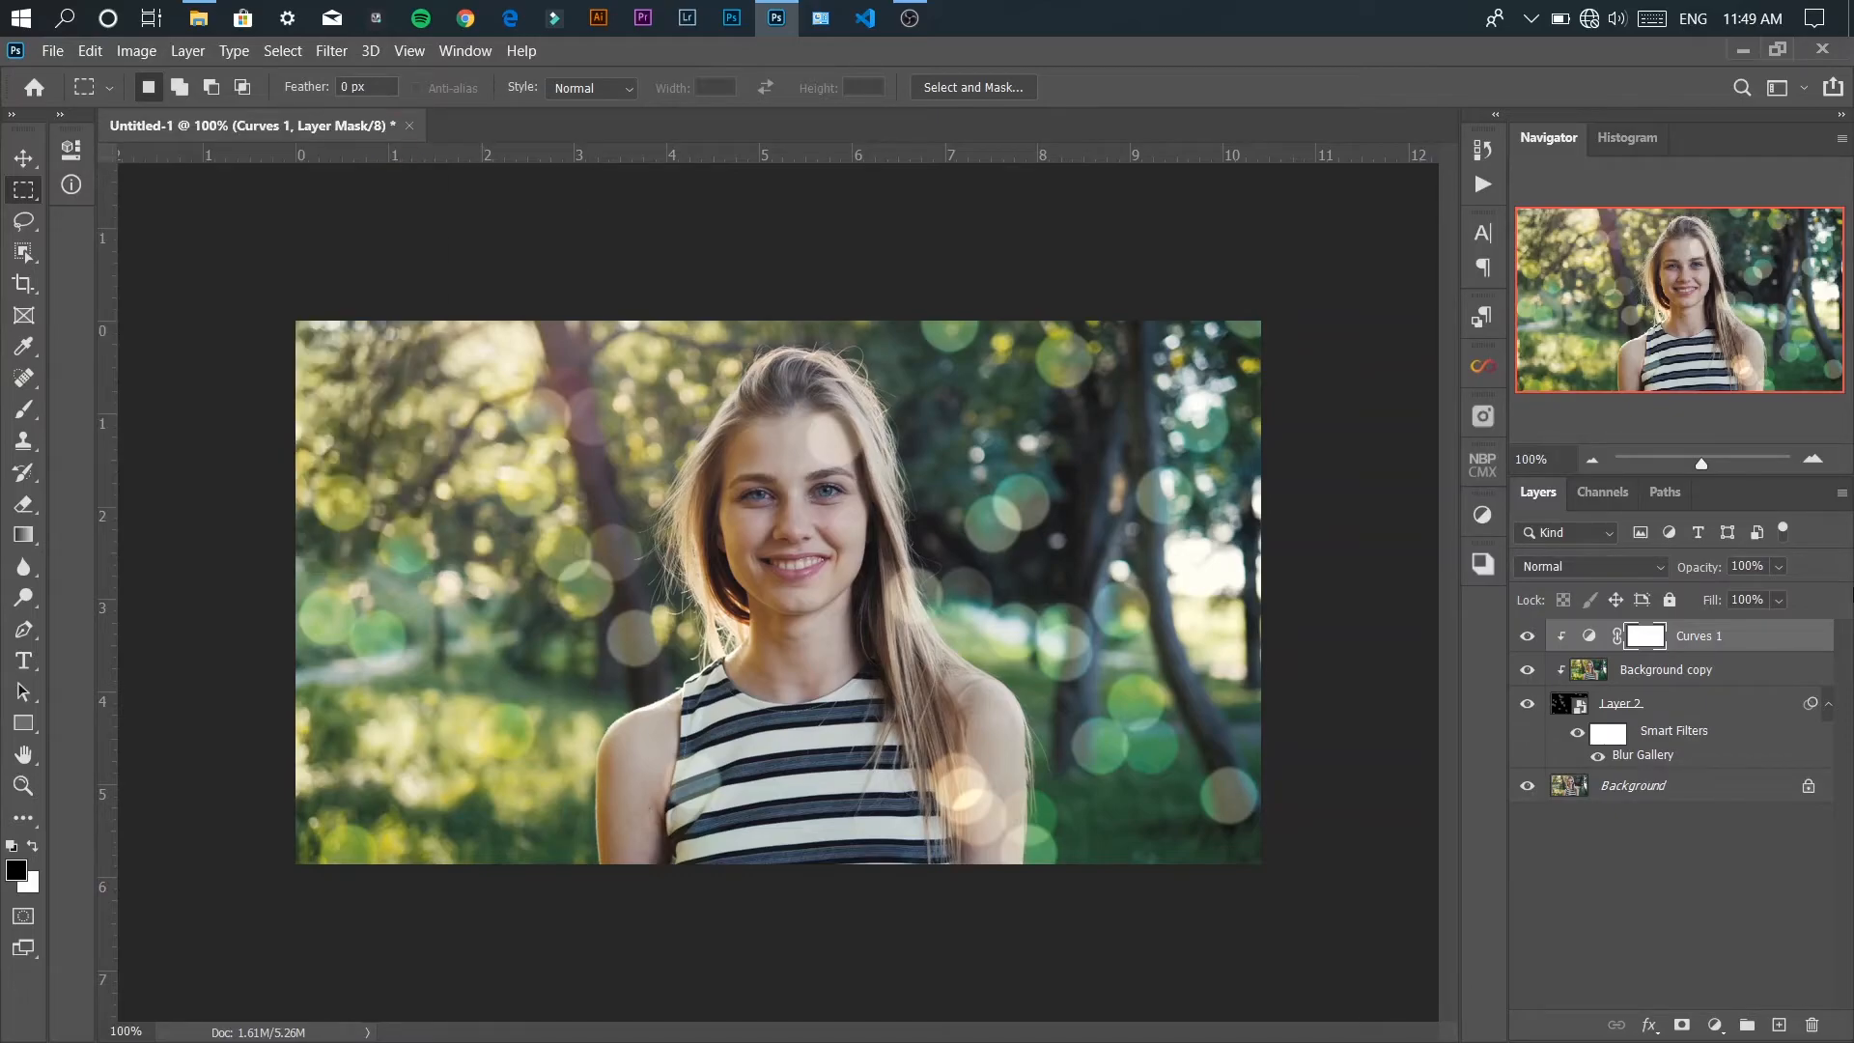
# - Add a layer mask to Layer 2 and paint out the bokeh over the woman with a black 200 px Soft Round brush
pyautogui.click(1642, 706)
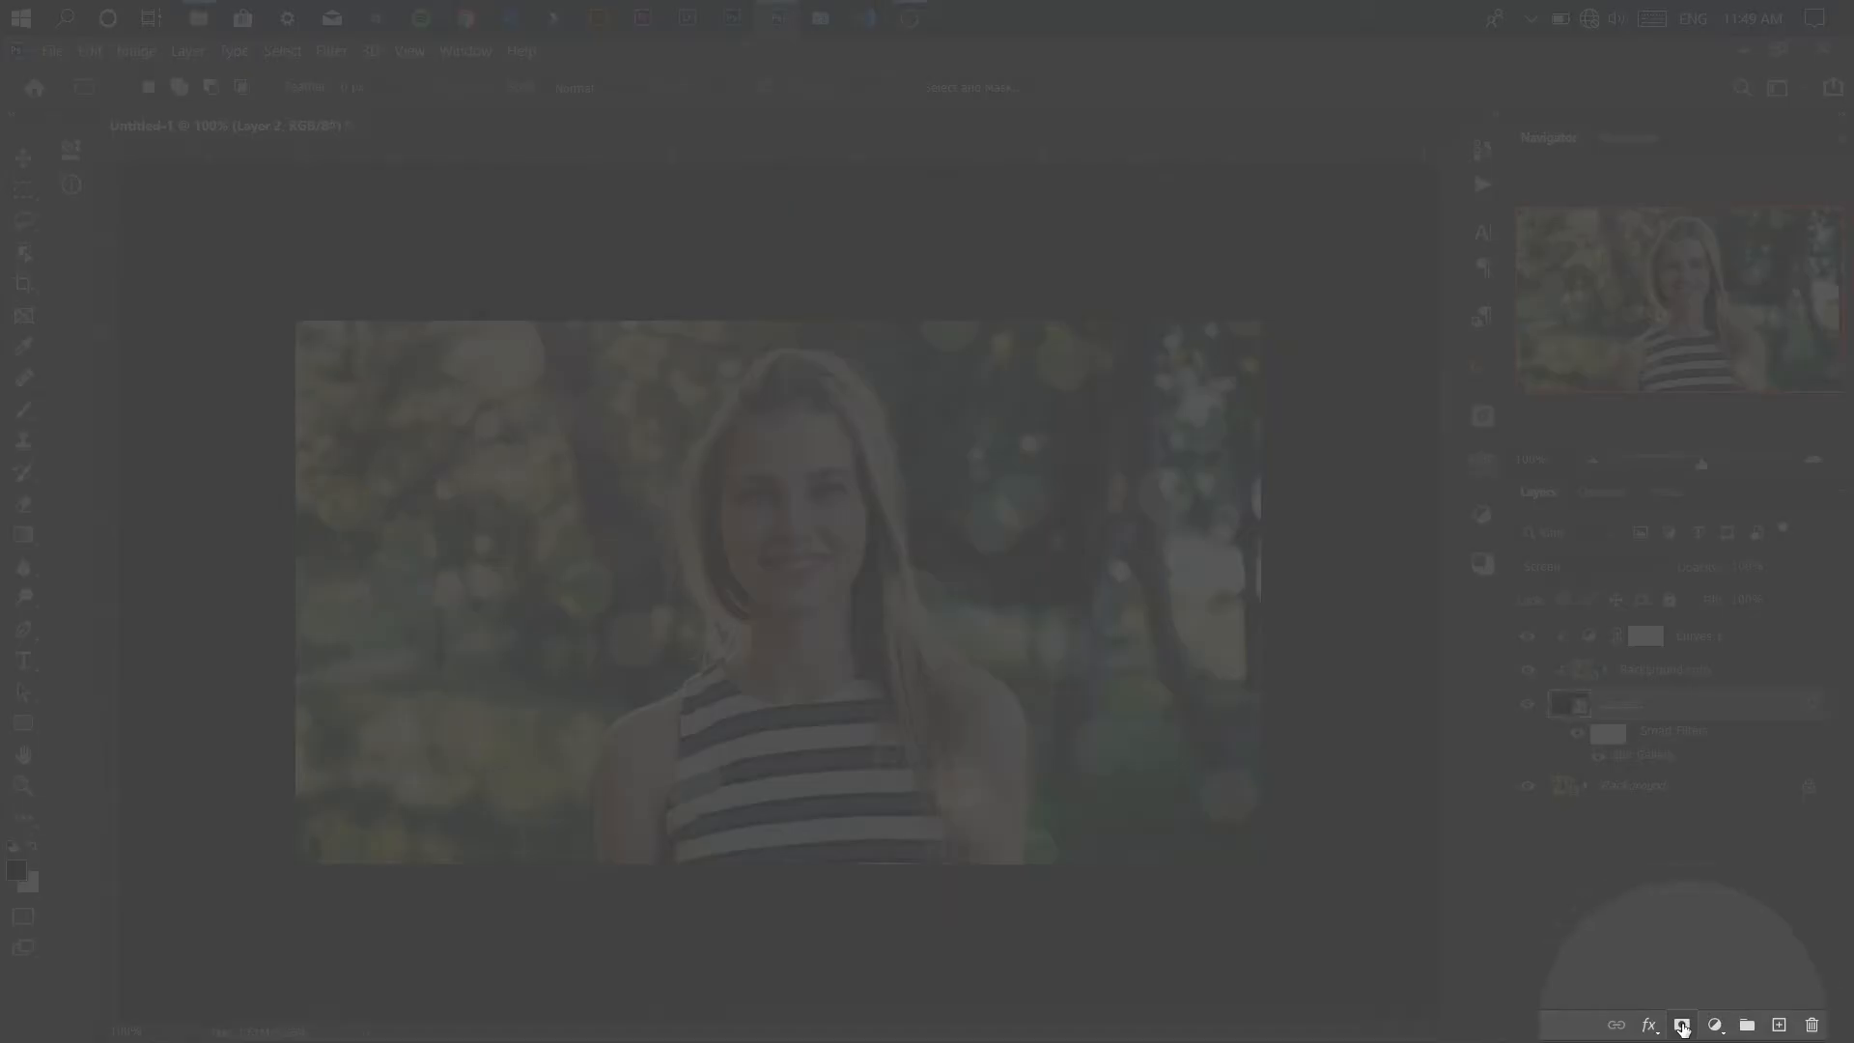
pyautogui.click(1682, 1025)
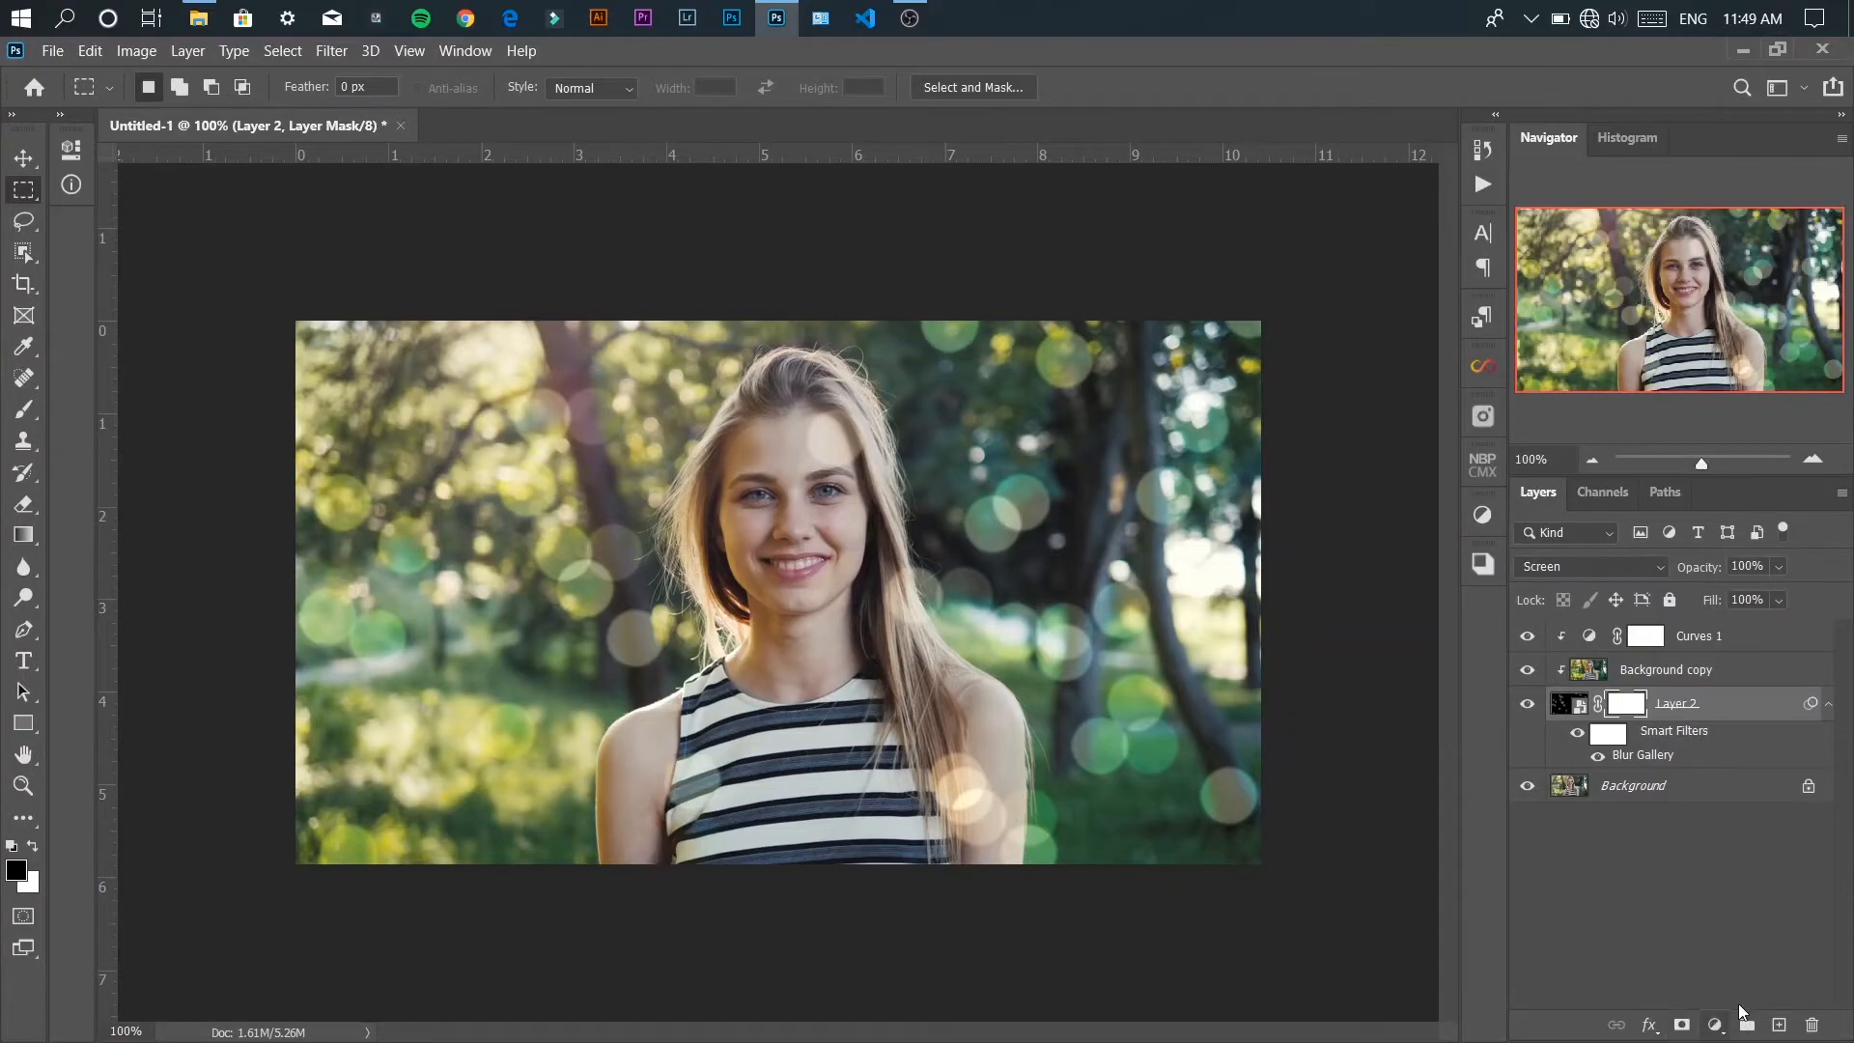
pyautogui.click(26, 416)
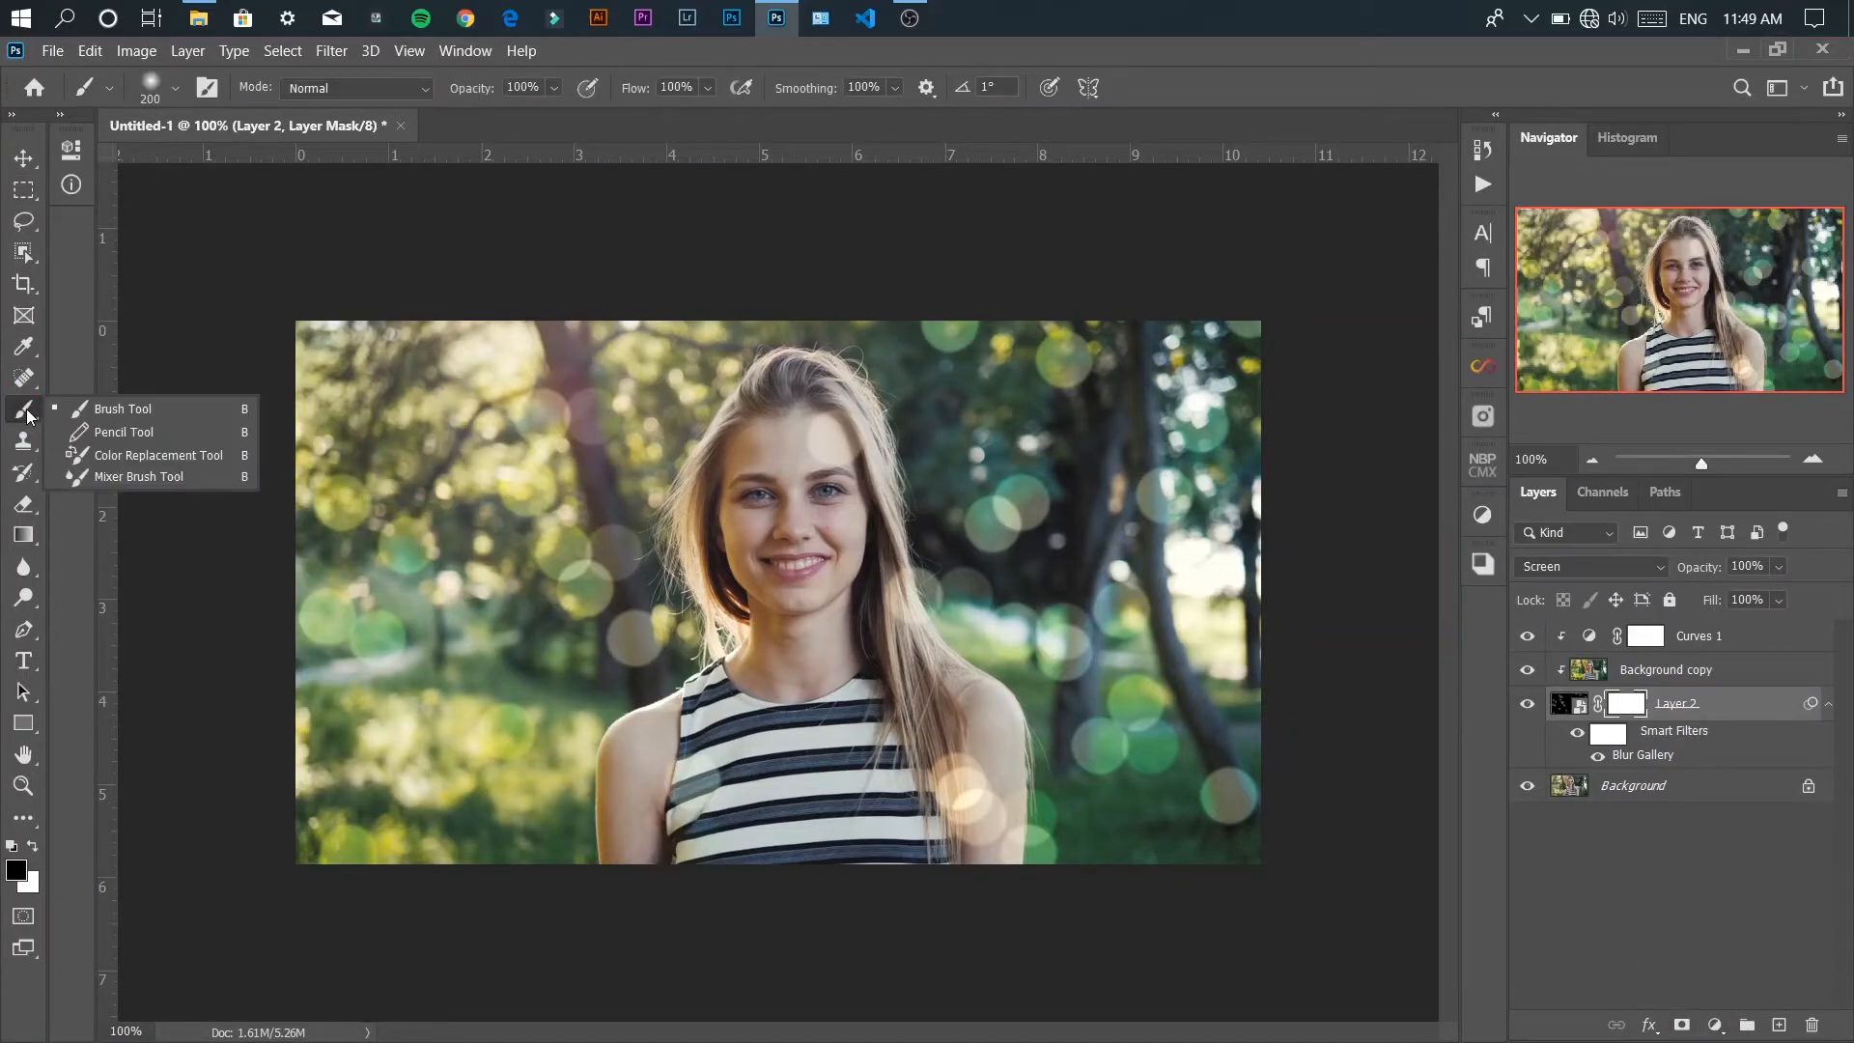
pyautogui.click(175, 88)
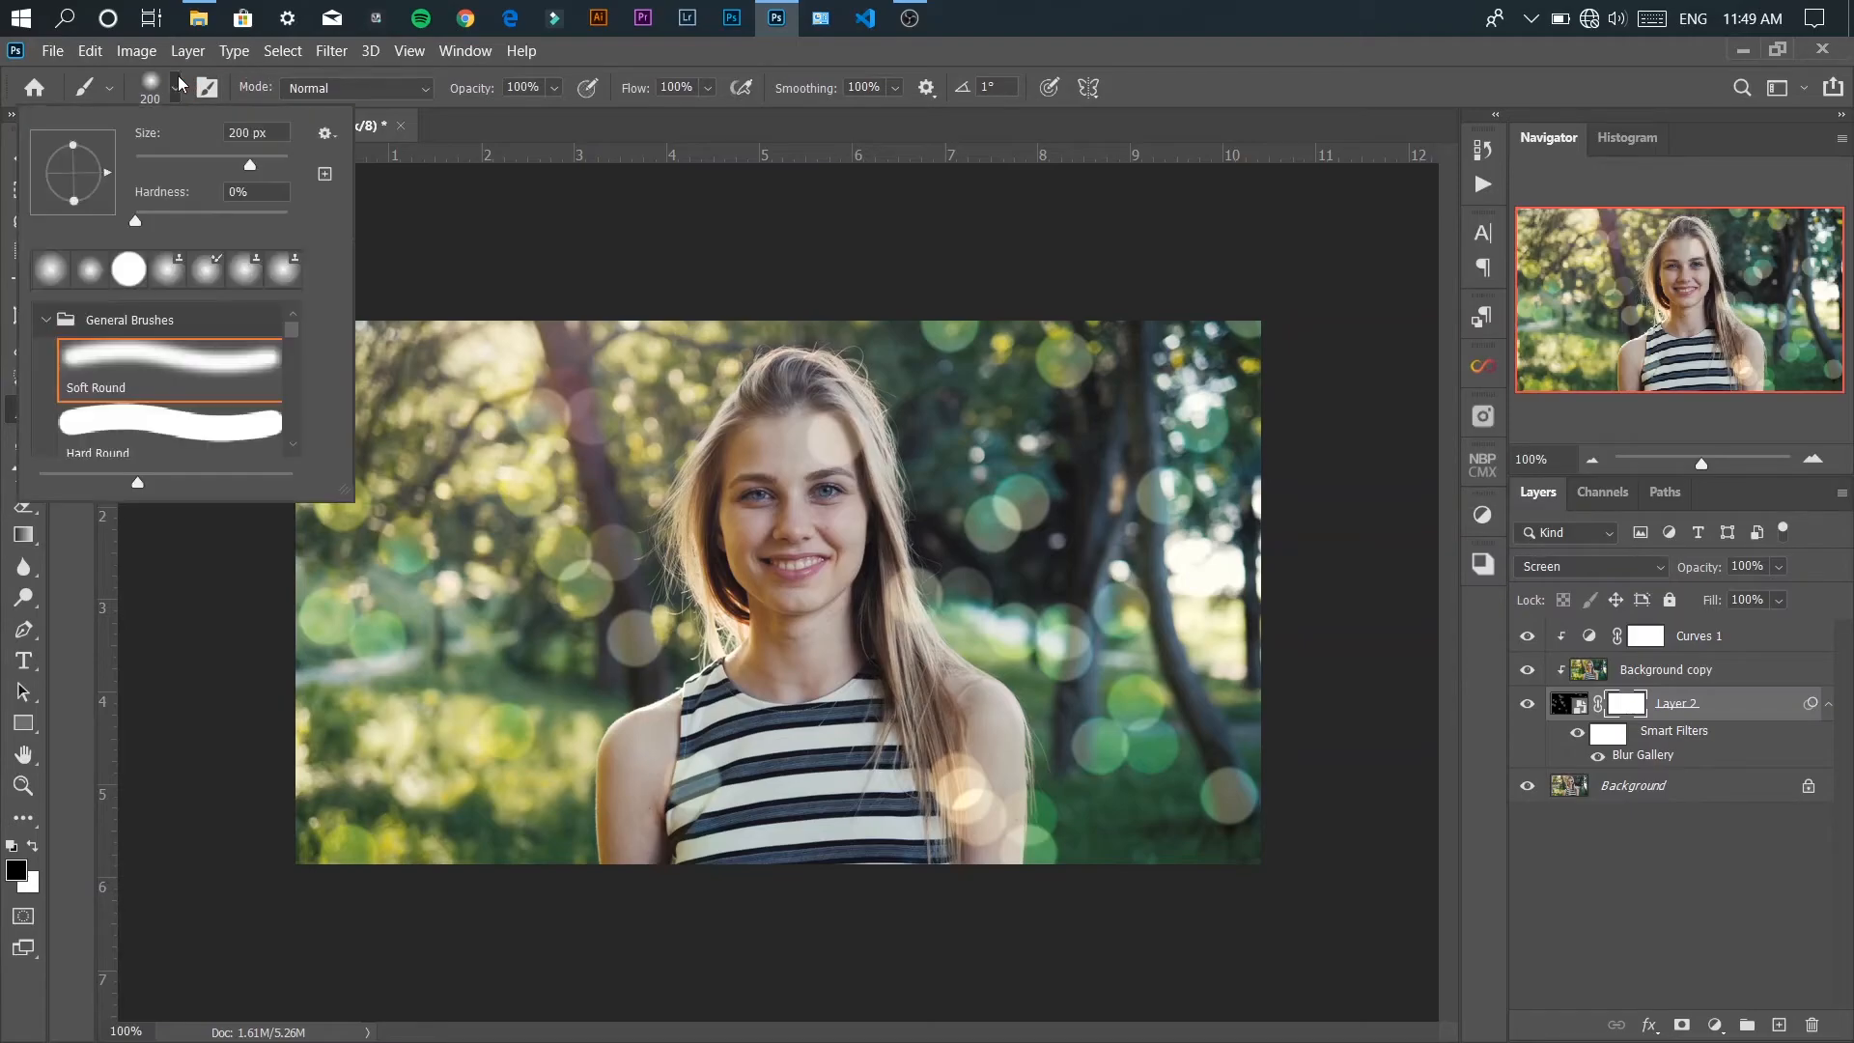
pyautogui.click(183, 380)
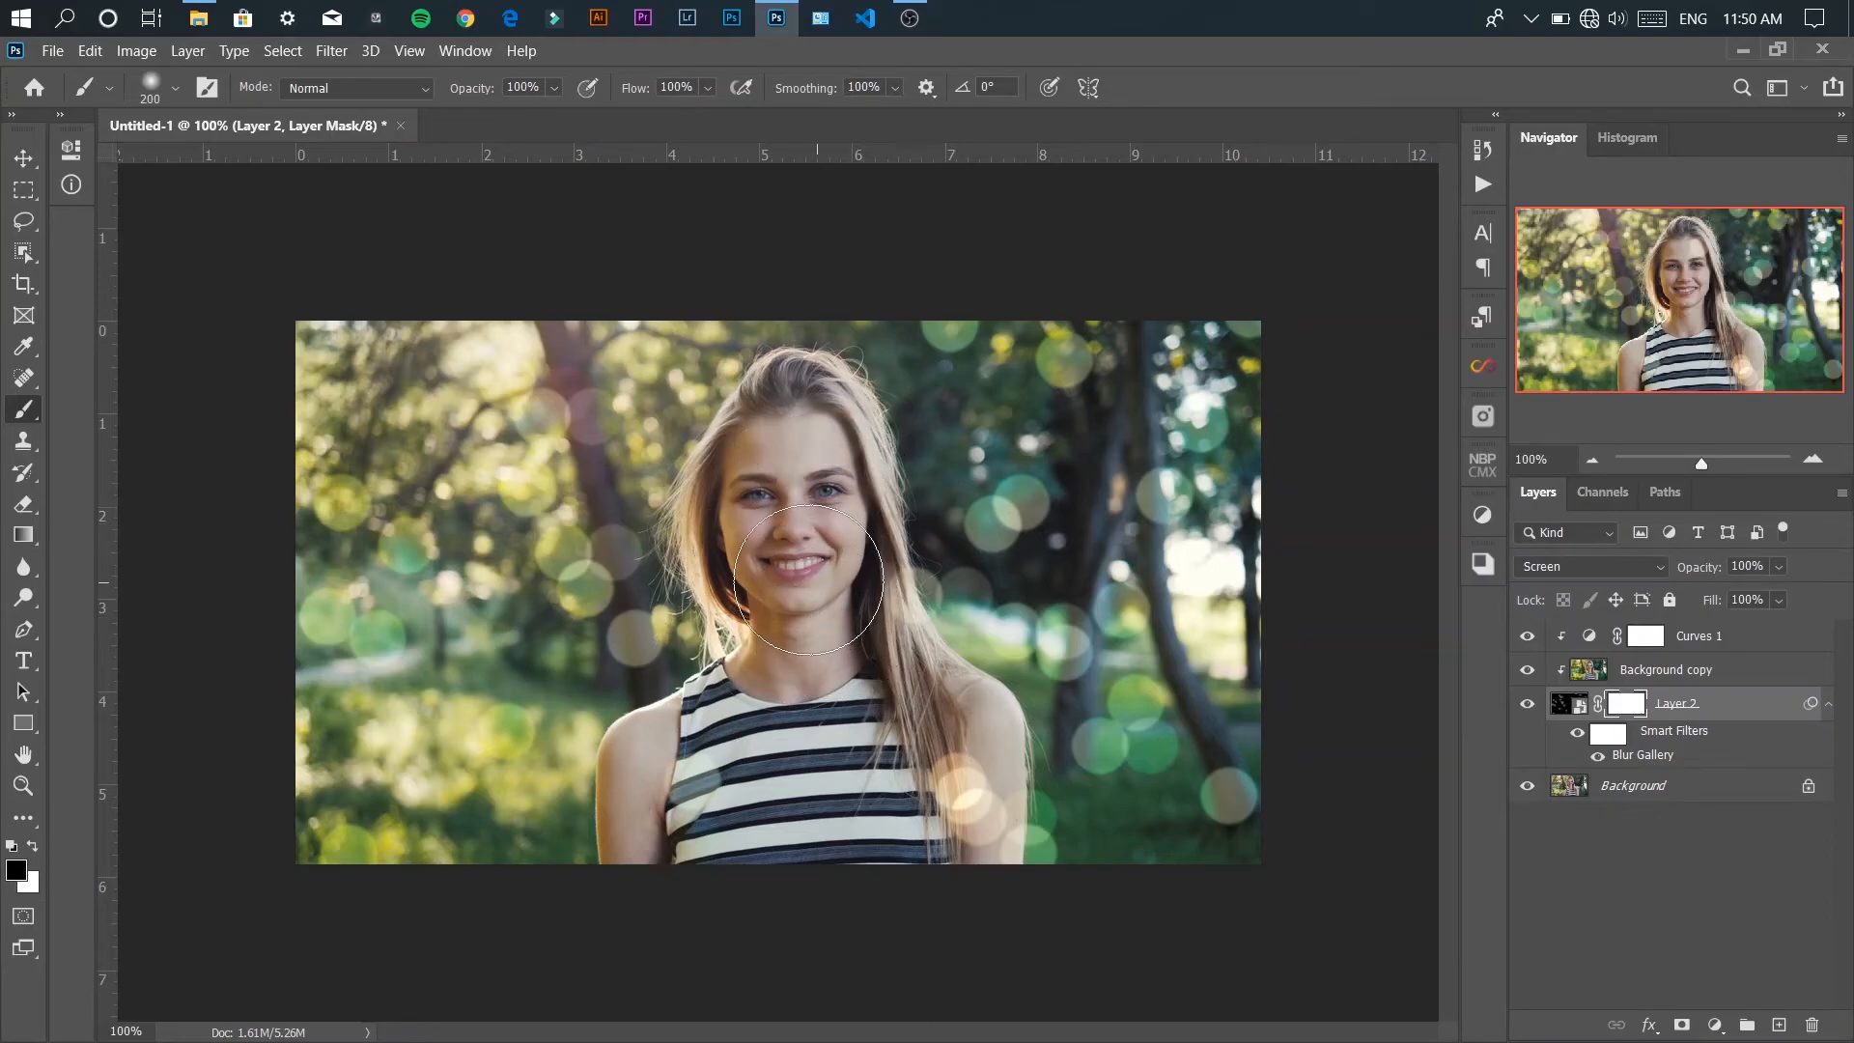
pyautogui.moveTo(828, 683)
pyautogui.mouseDown()
pyautogui.moveTo(724, 725)
pyautogui.moveTo(696, 787)
pyautogui.moveTo(704, 828)
pyautogui.moveTo(715, 782)
pyautogui.mouseUp()
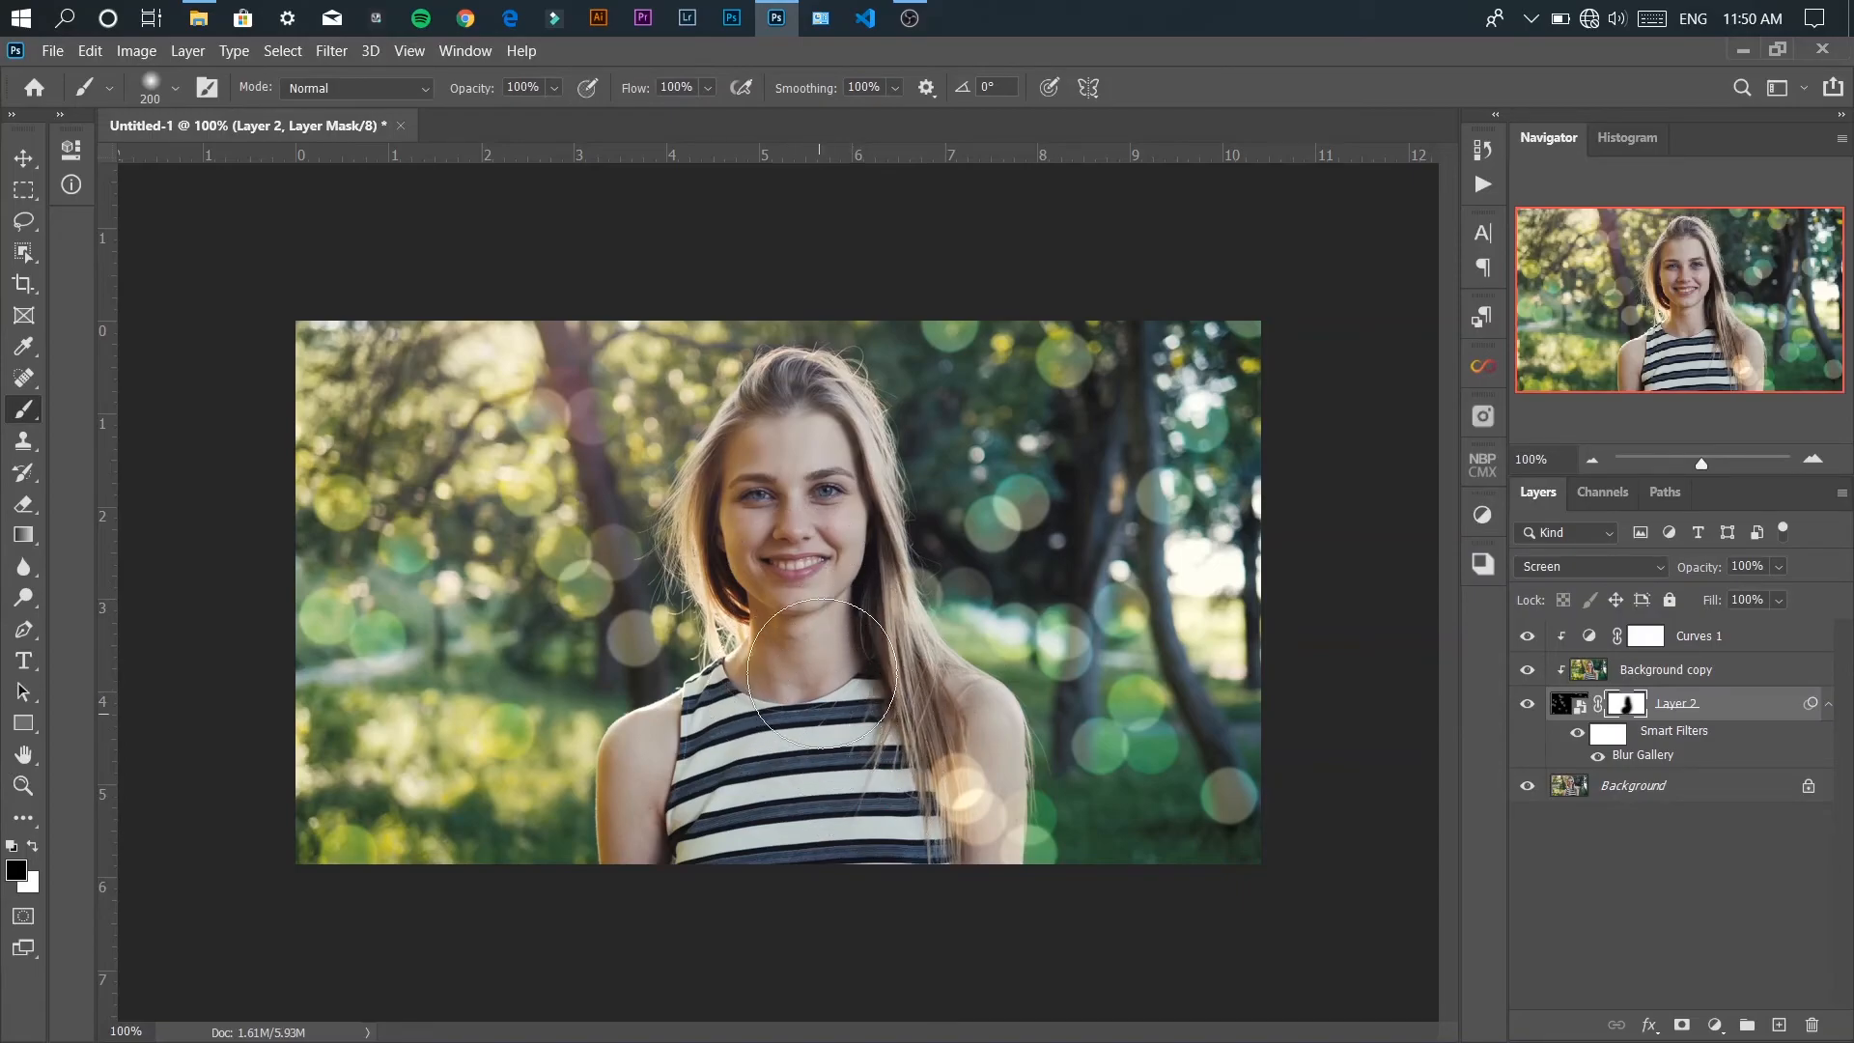
pyautogui.moveTo(943, 808); pyautogui.dragTo(956, 778)
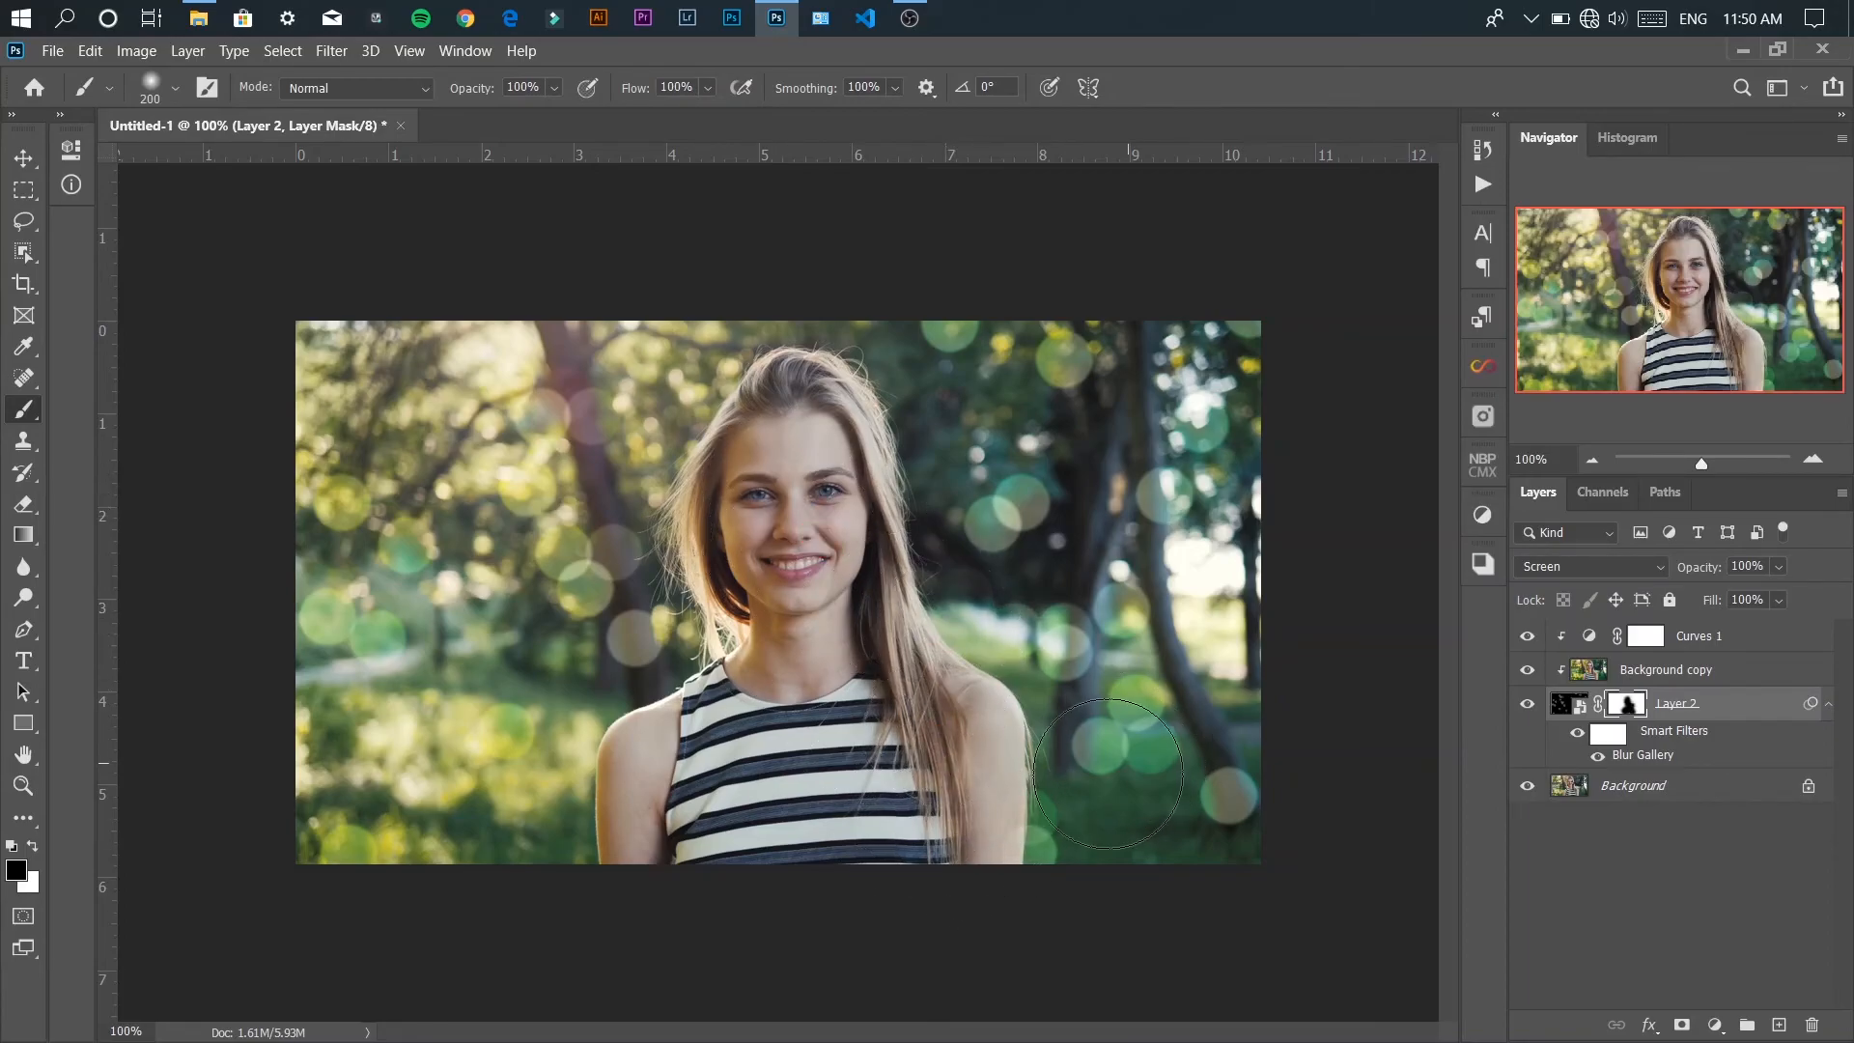
# - Reduce the brush to 100 px and mask out the bokeh circles on the grass beside the woman's arm
pyautogui.press('[')
pyautogui.press('[')
pyautogui.press('[')
pyautogui.press('[')
pyautogui.moveTo(1082, 736)
pyautogui.mouseDown()
pyautogui.moveTo(1096, 774)
pyautogui.moveTo(1156, 763)
pyautogui.mouseUp()
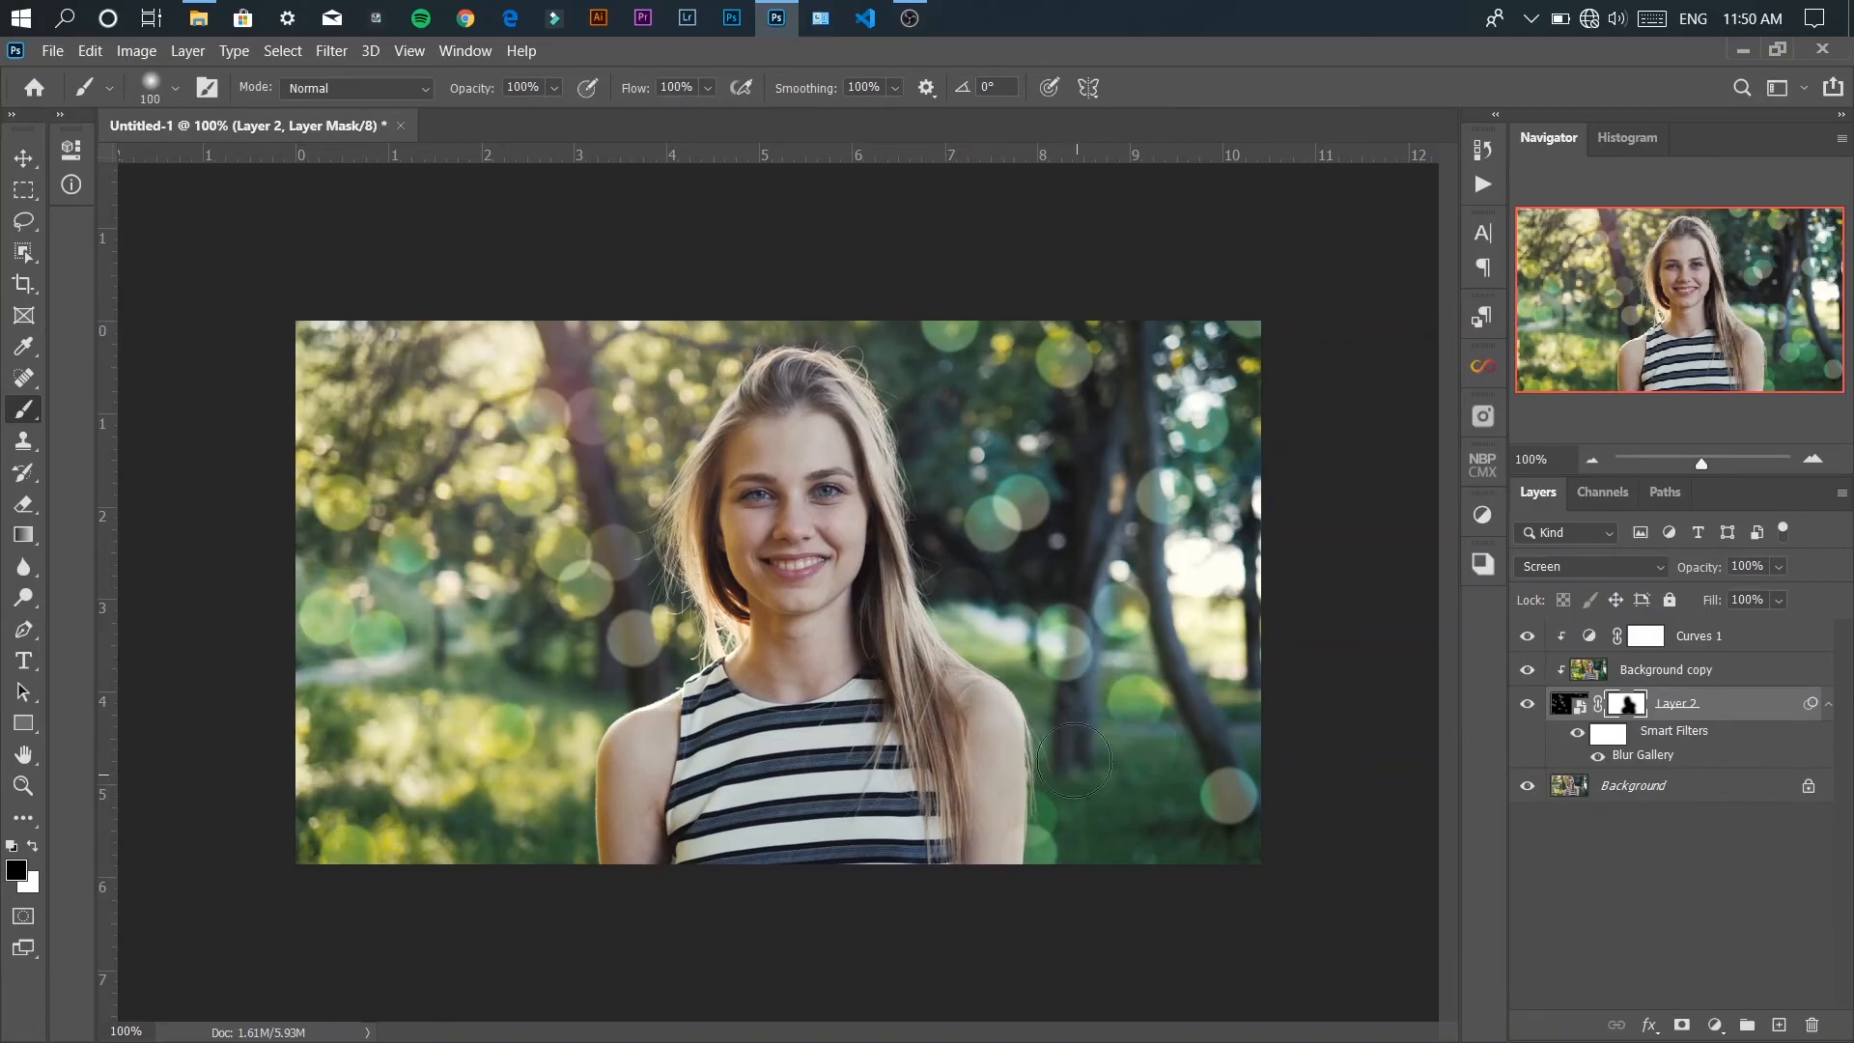
pyautogui.moveTo(1046, 846); pyautogui.dragTo(960, 822)
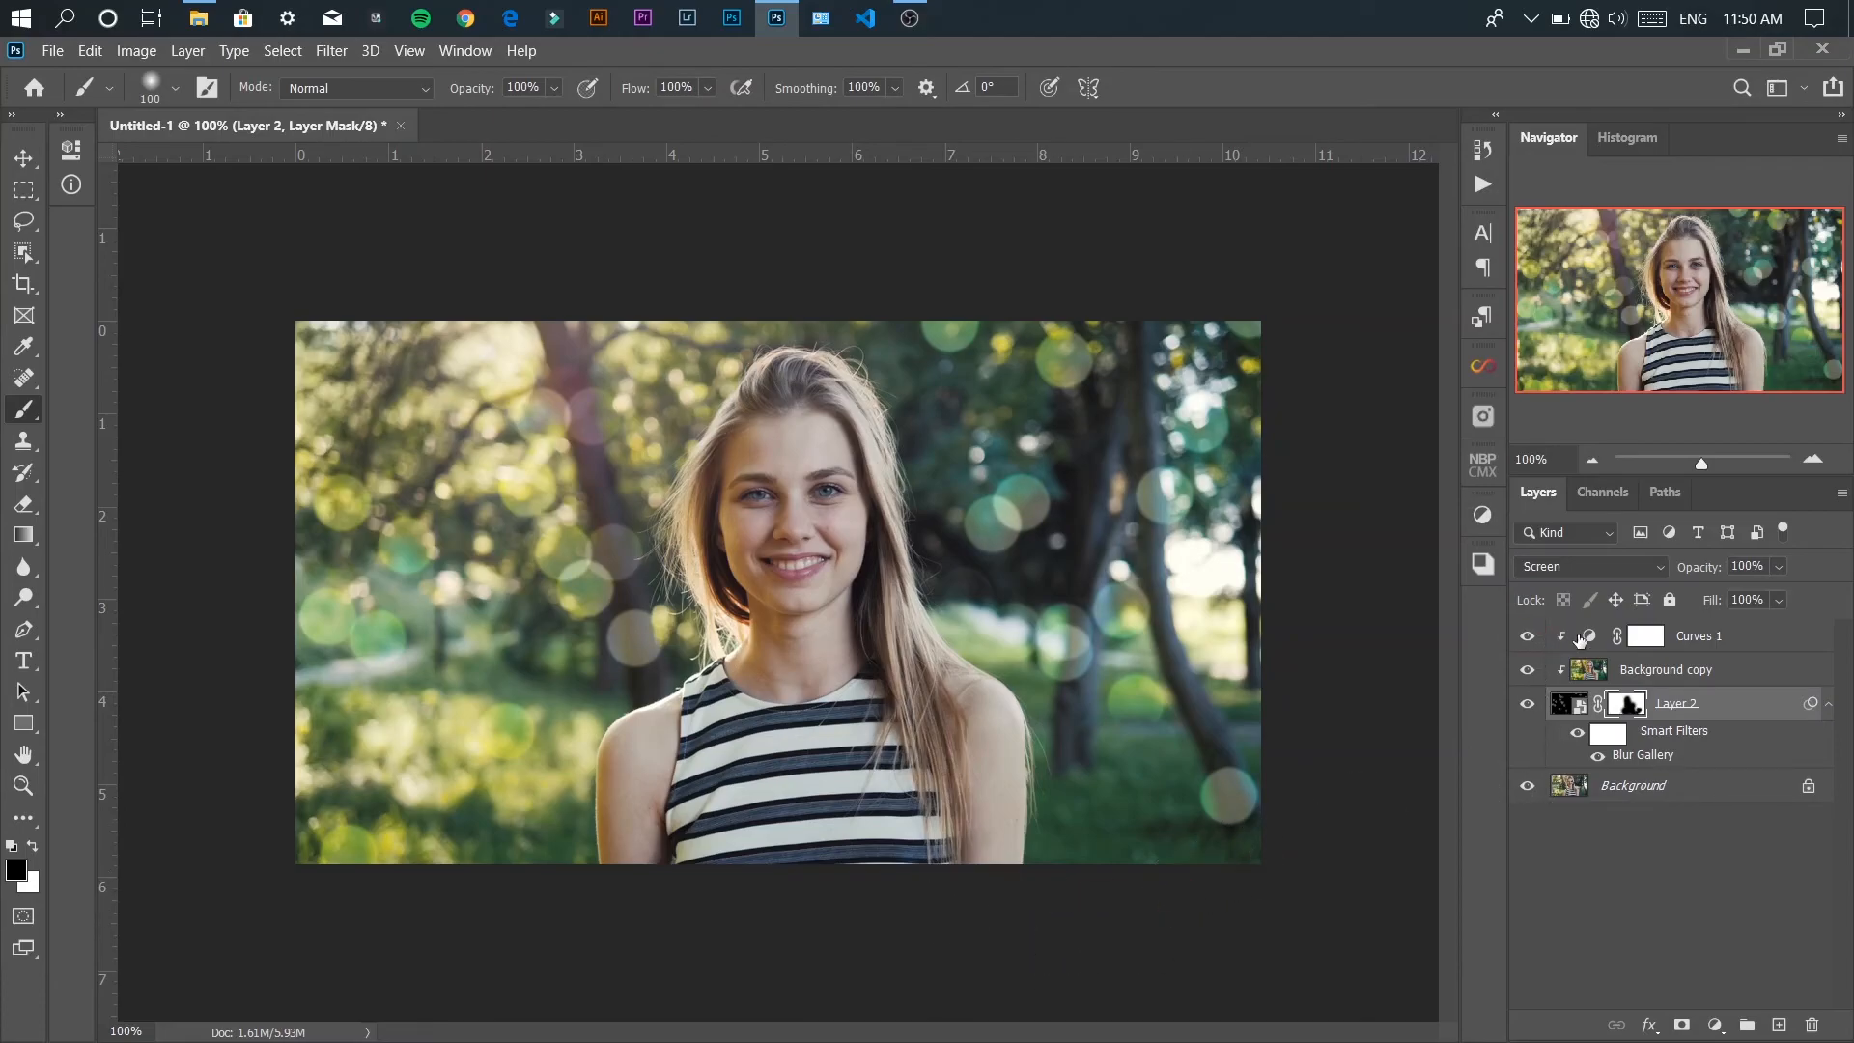
# - Reopen the Curves 1 adjustment, try a midtone point on the RGB curve, and adjust the Green channel's highlight endpoint slightly
pyautogui.doubleClick(1592, 637)
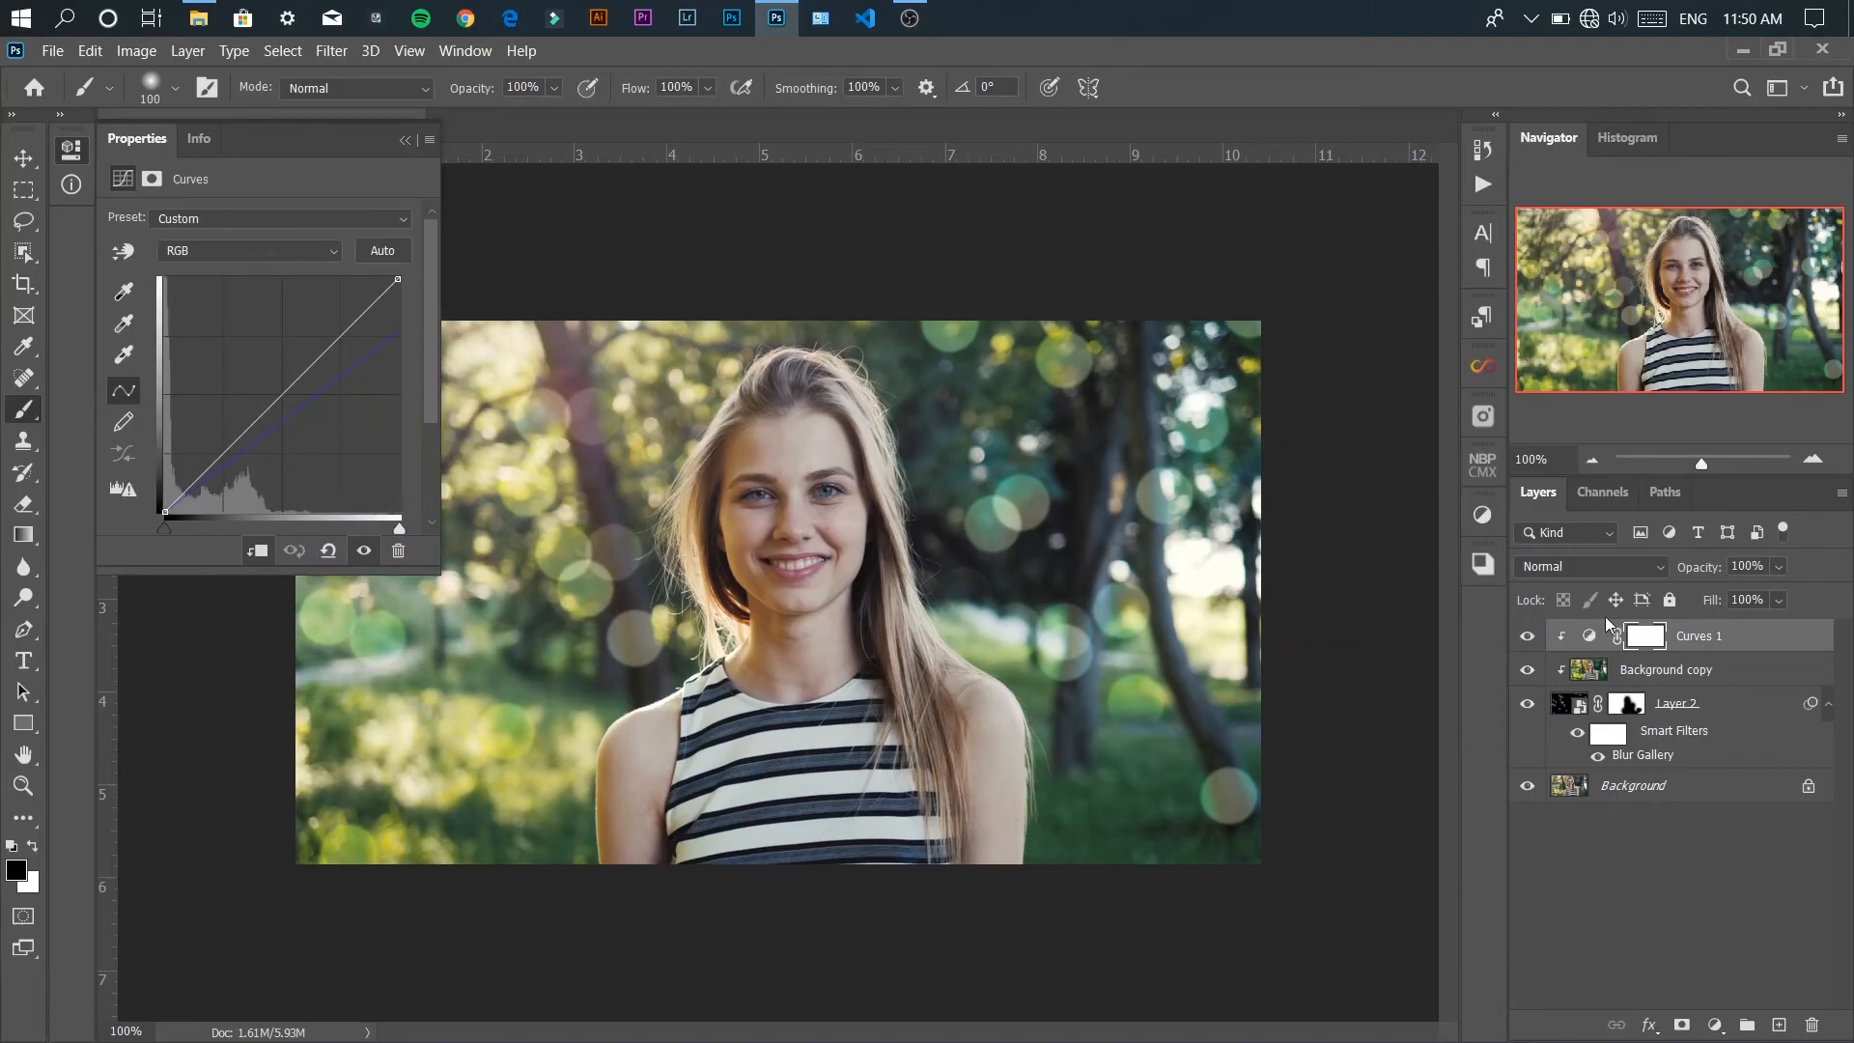
pyautogui.moveTo(311, 371)
pyautogui.mouseDown()
pyautogui.moveTo(237, 340)
pyautogui.moveTo(289, 393)
pyautogui.mouseUp()
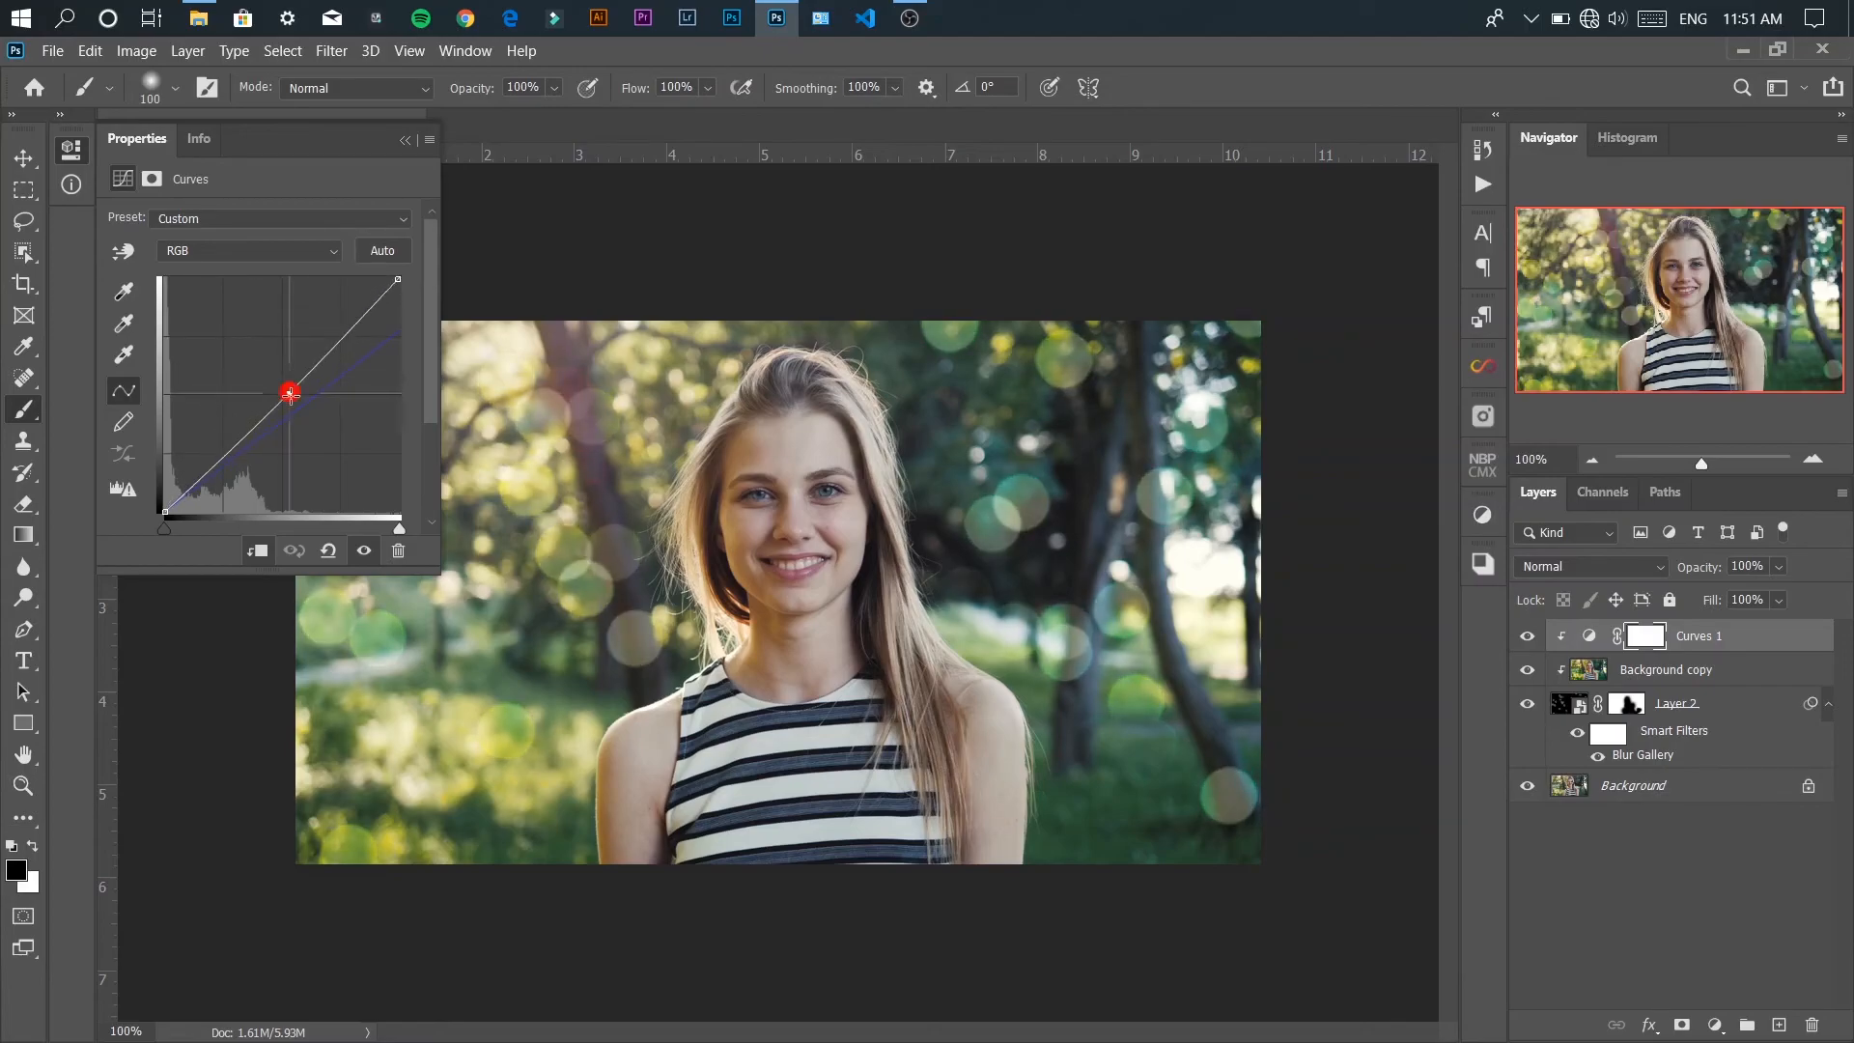
pyautogui.click(325, 546)
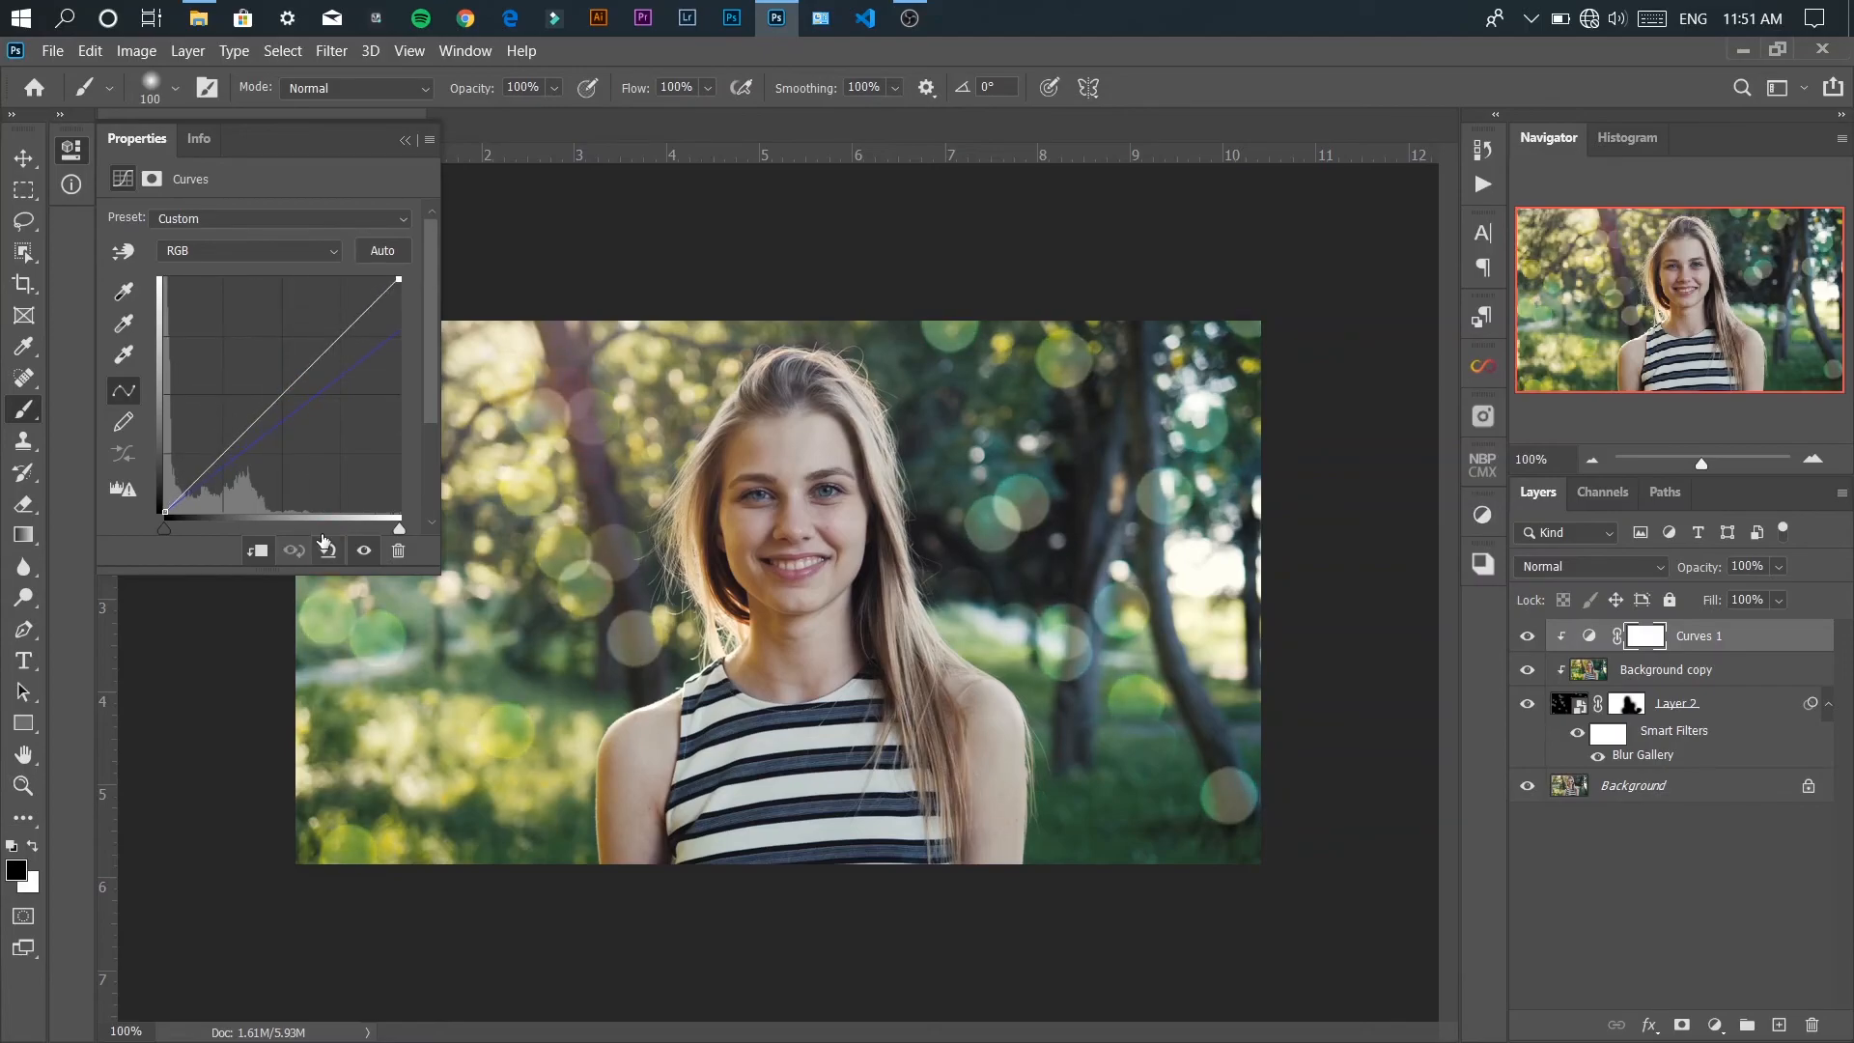
pyautogui.click(241, 263)
pyautogui.click(215, 302)
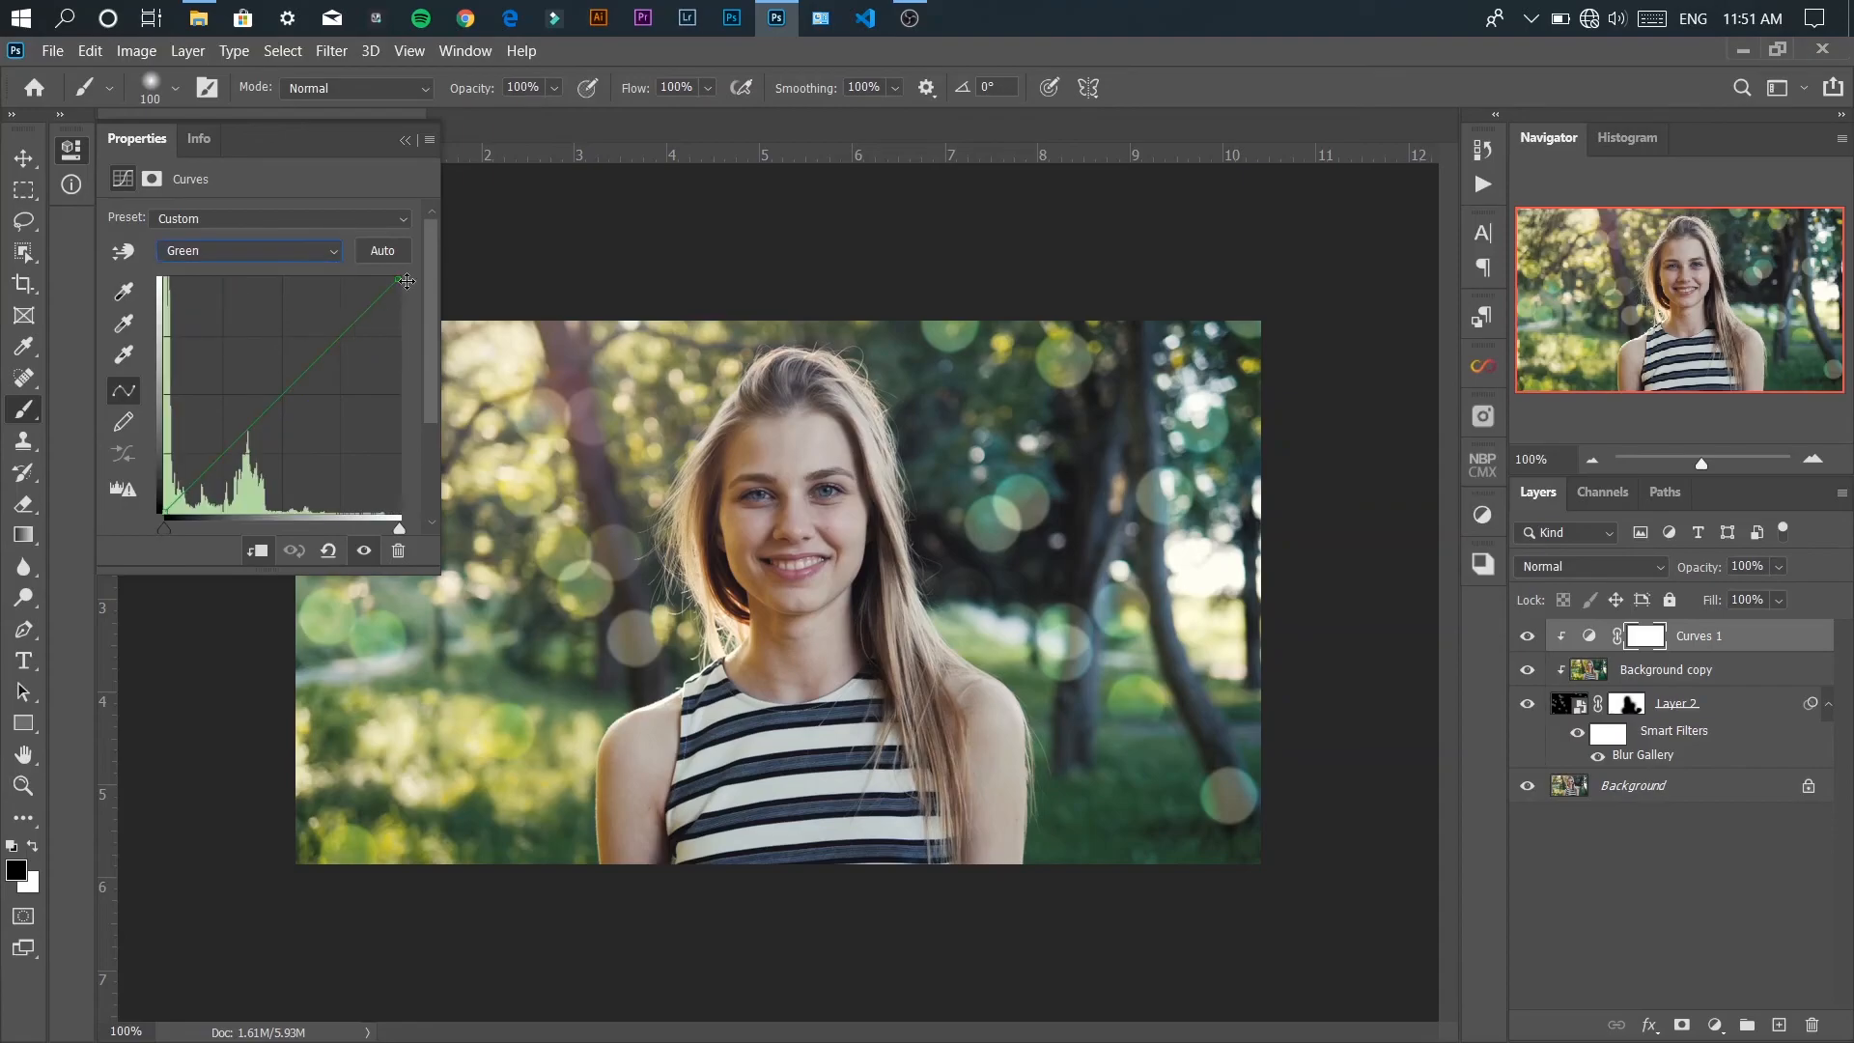
pyautogui.moveTo(386, 279)
pyautogui.mouseDown()
pyautogui.moveTo(311, 281)
pyautogui.moveTo(394, 277)
pyautogui.moveTo(372, 273)
pyautogui.mouseUp()
pyautogui.click(406, 141)
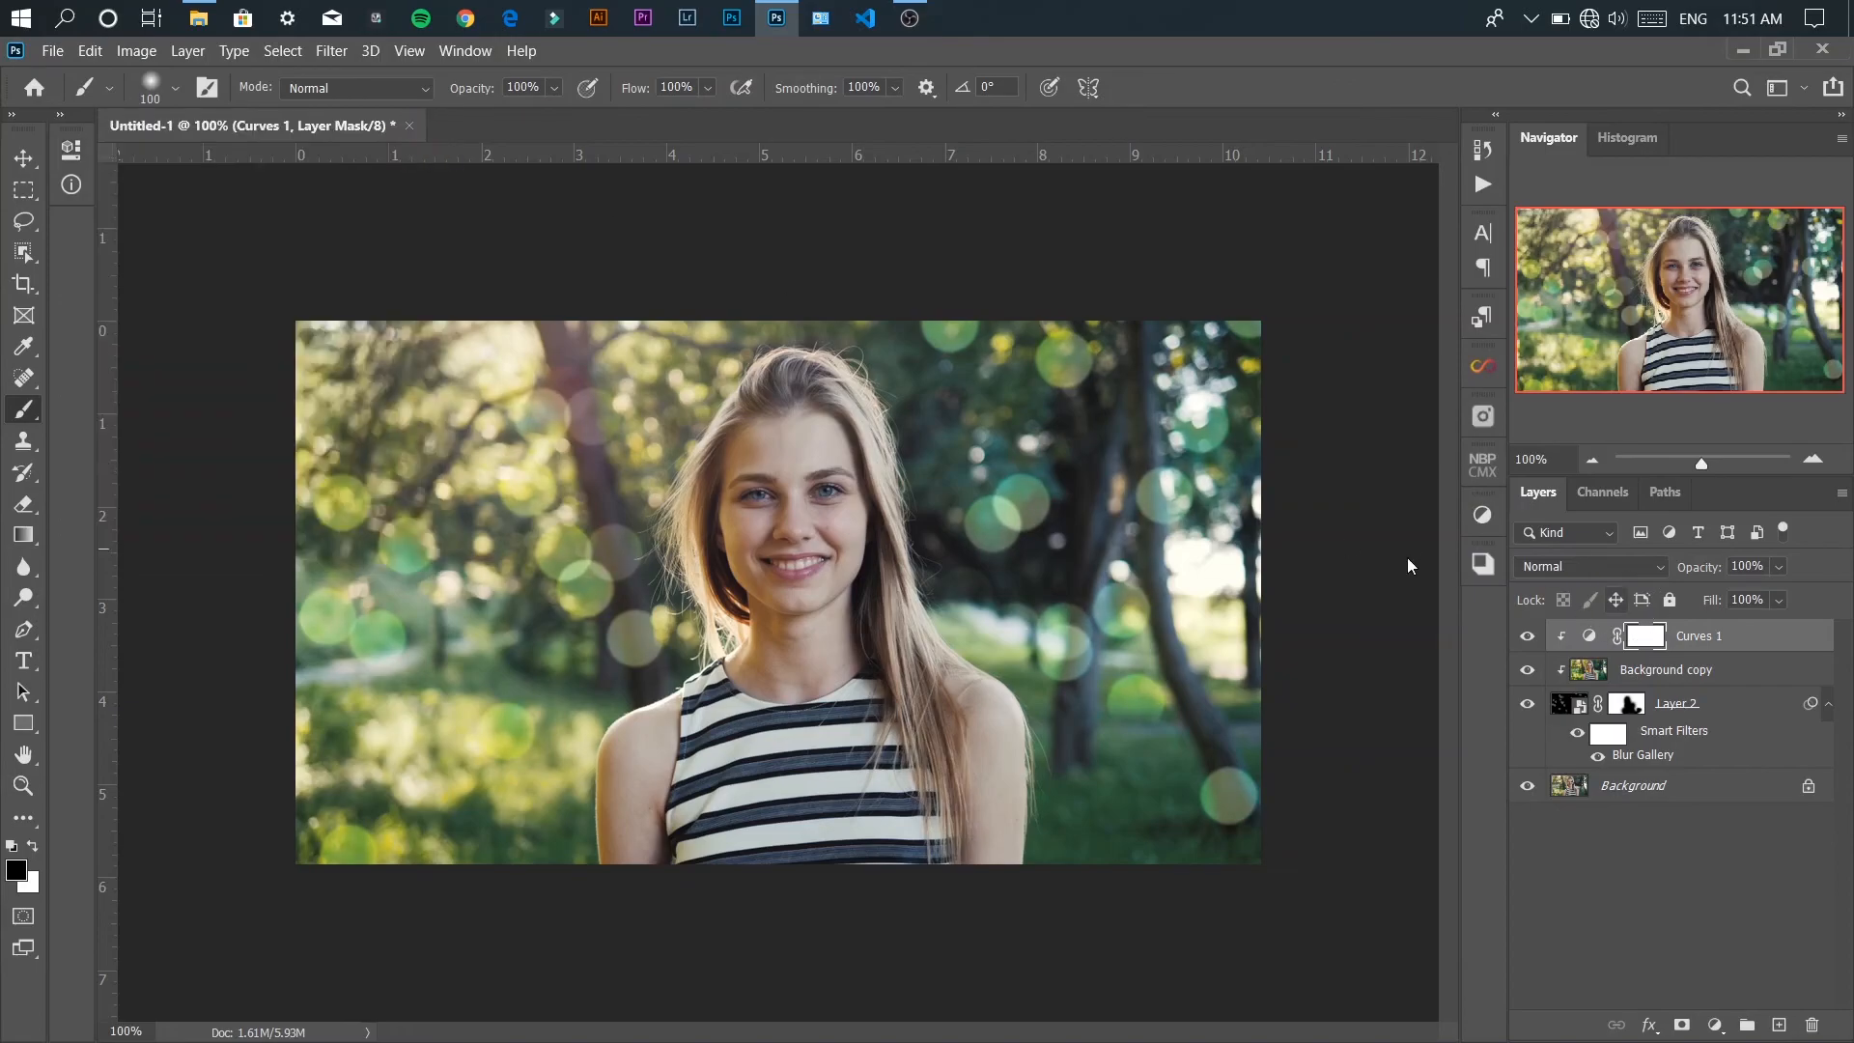
# - Compare the photo without and with the bokeh effect by isolating the Background layer and restoring all layers' visibility
pyautogui.keyDown('alt'); pyautogui.click(1528, 787); pyautogui.keyUp('alt')
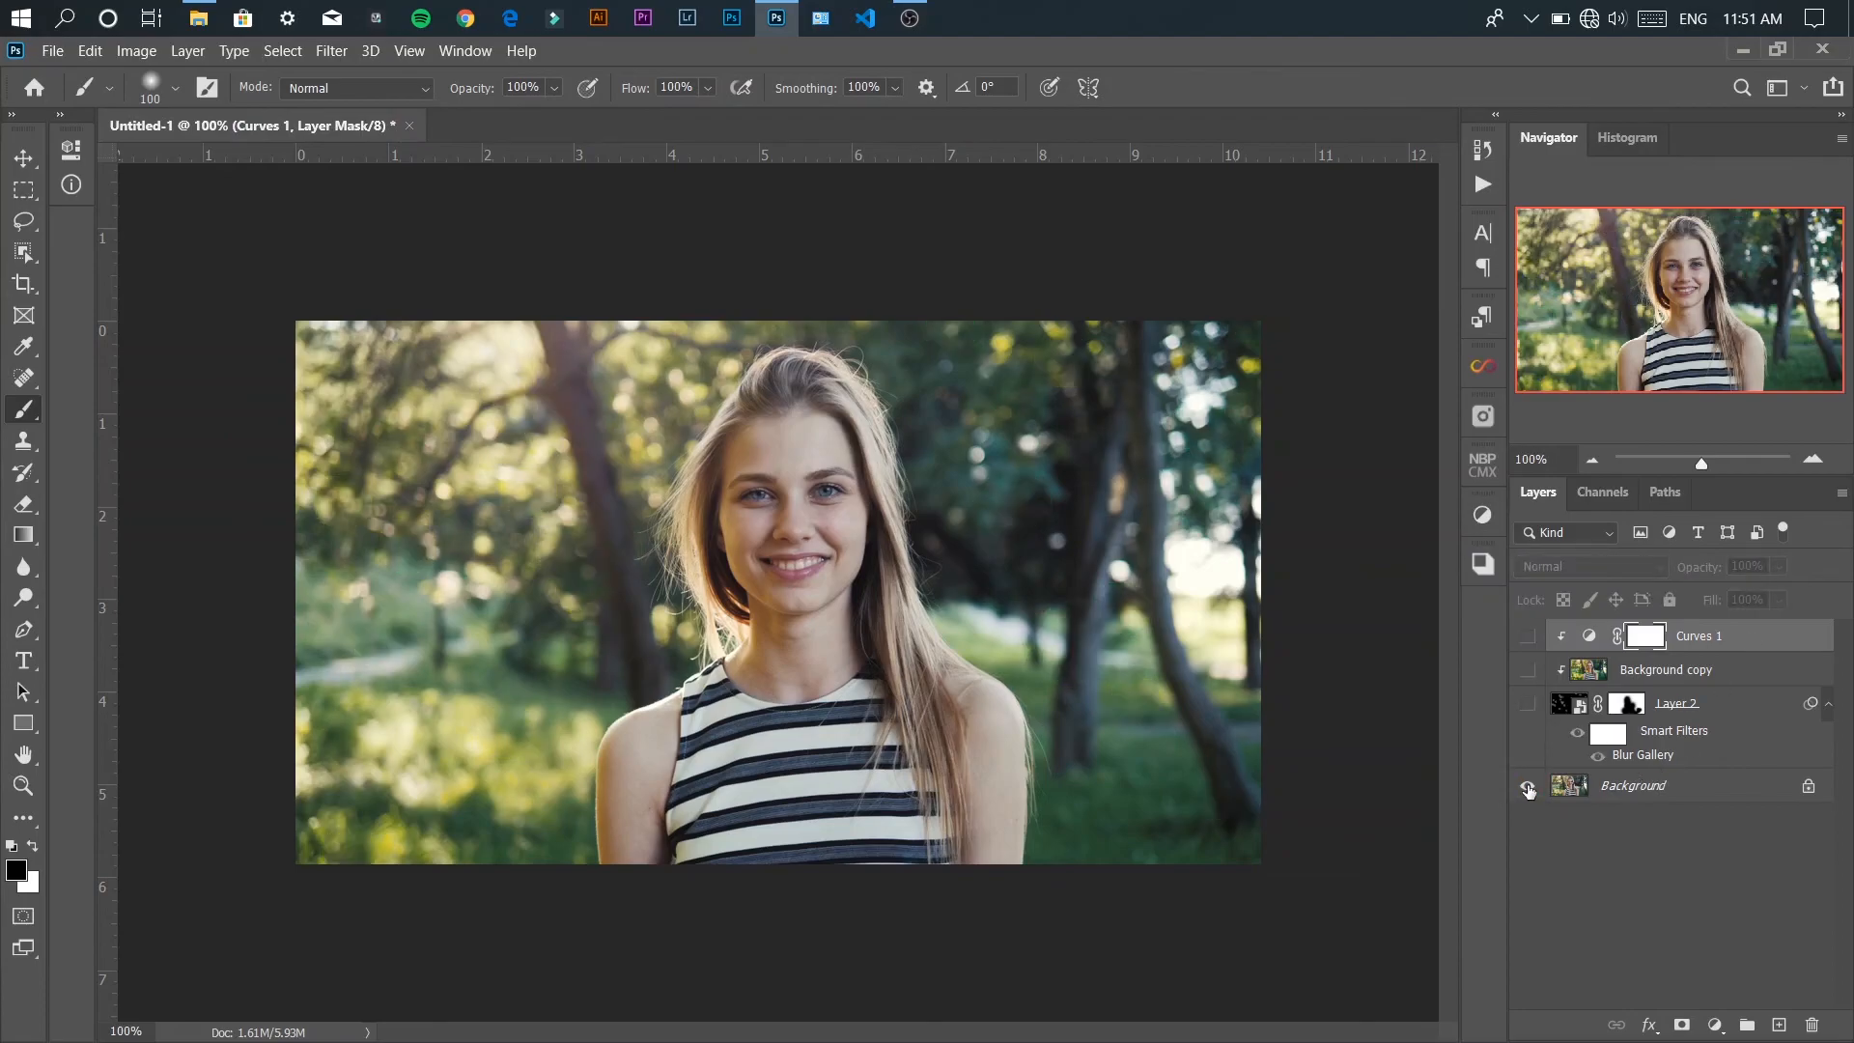
pyautogui.keyDown('alt'); pyautogui.click(1528, 787); pyautogui.keyUp('alt')
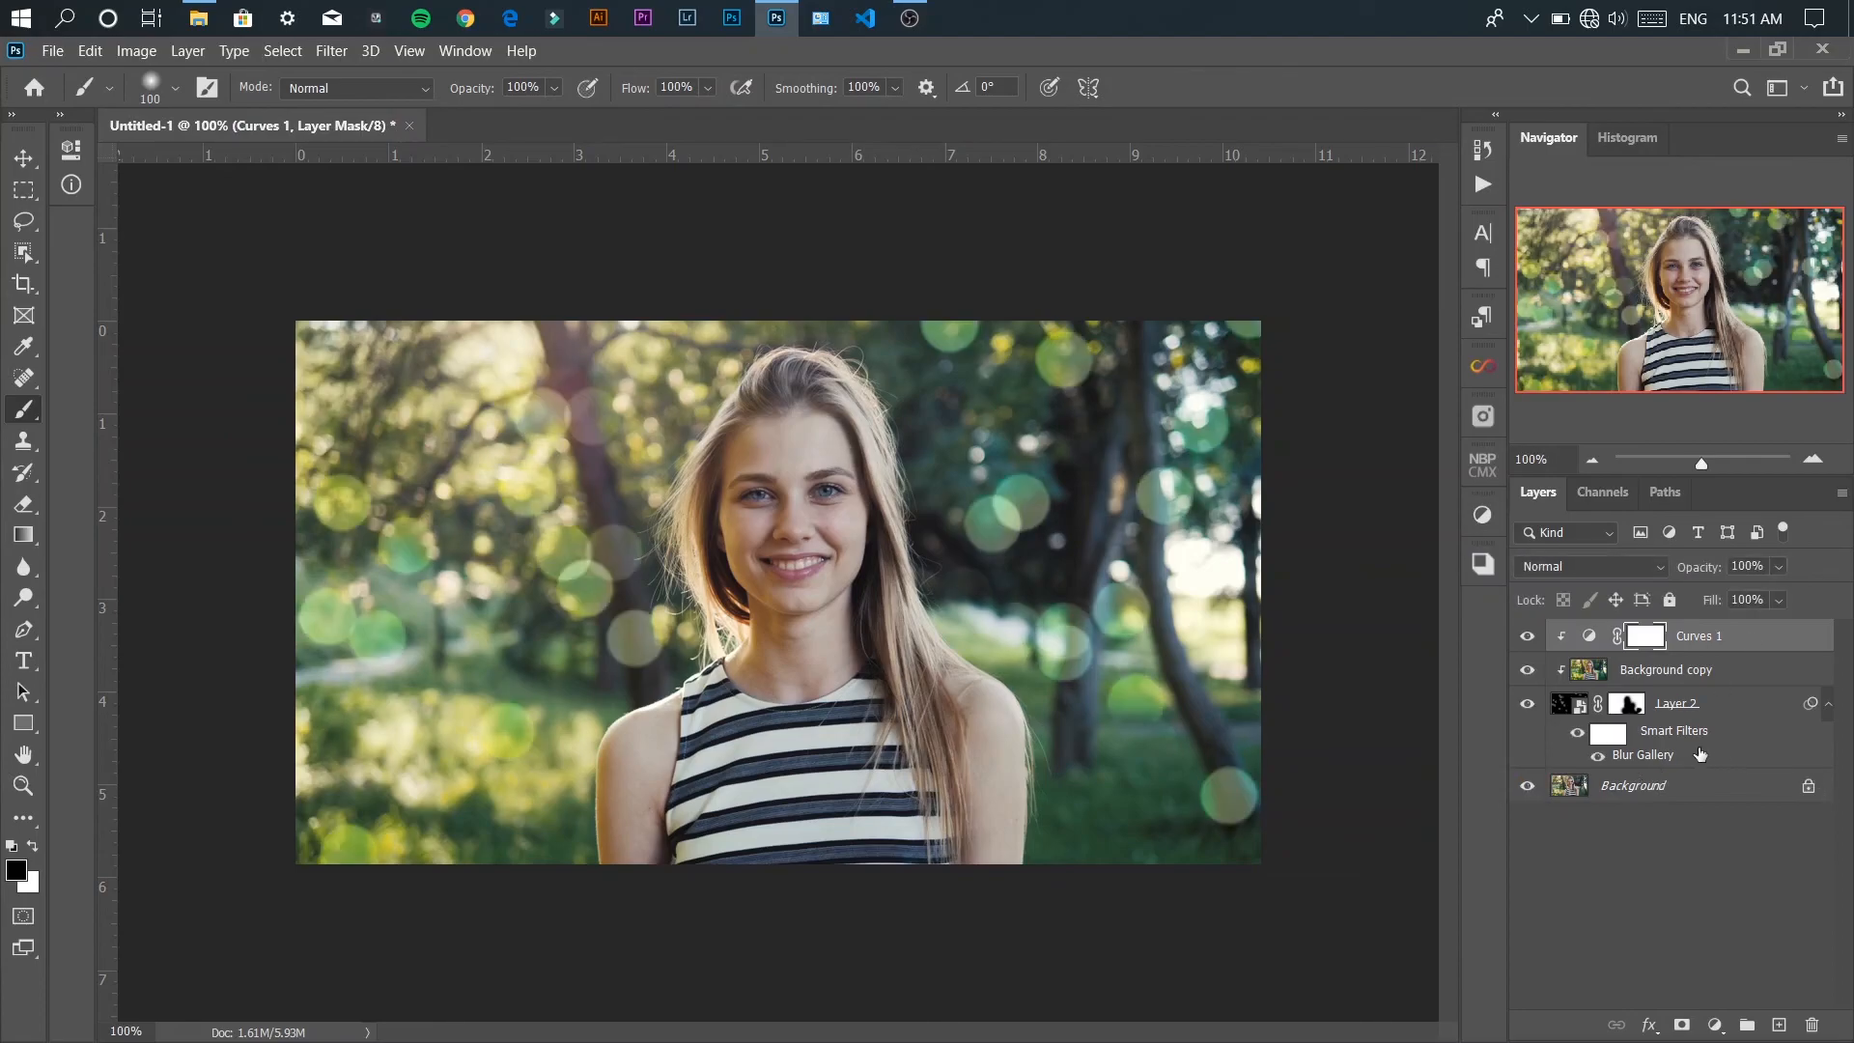